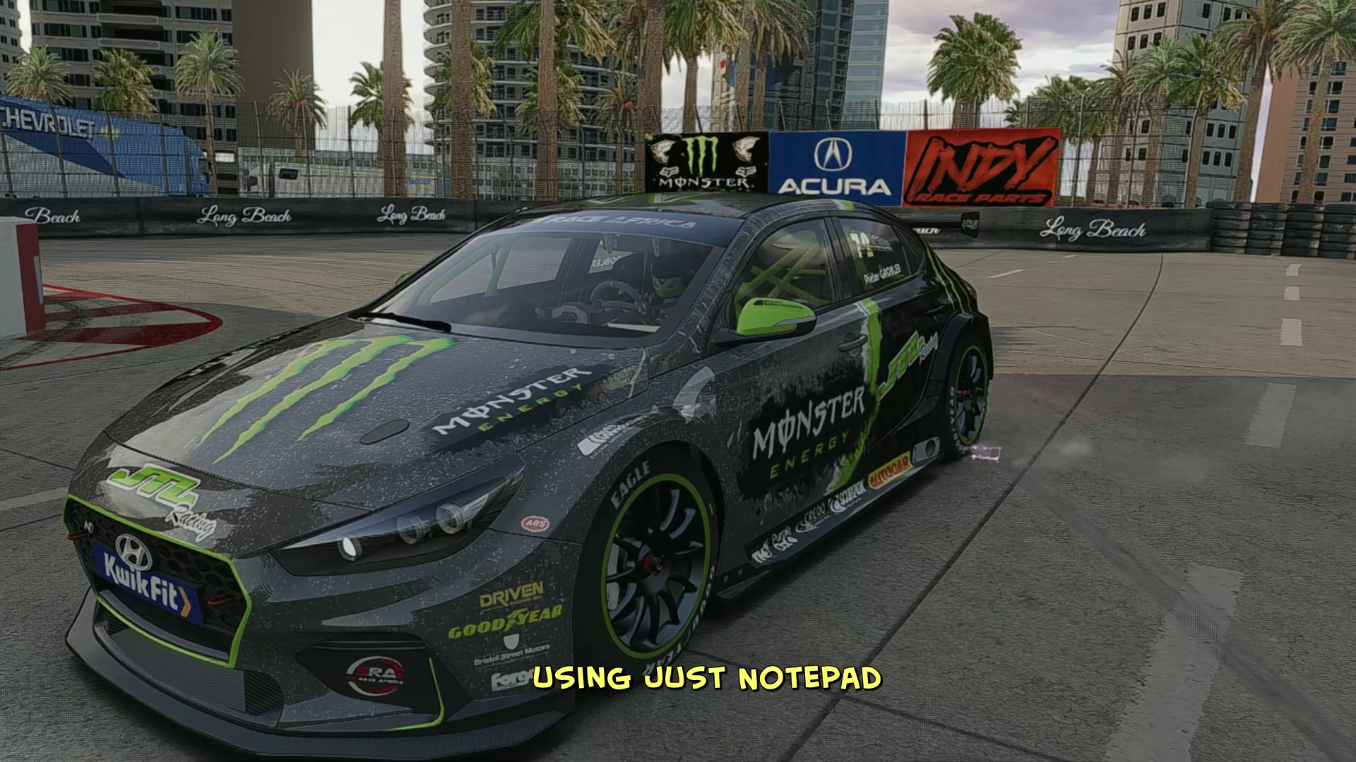
Change line 102's exhaust smoke COLOR to 0.0,0.55,0.0 and save ext_config.ini
type("5")
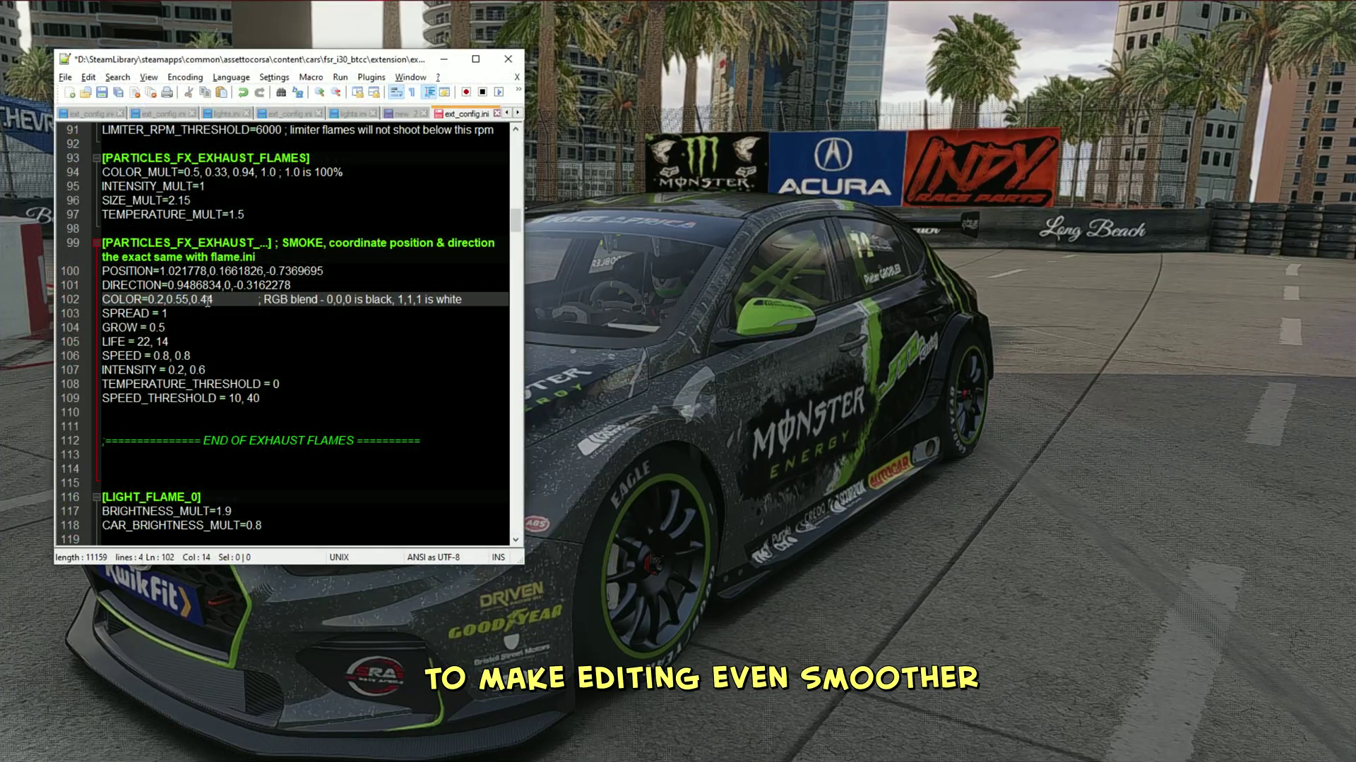
left_click(204, 302)
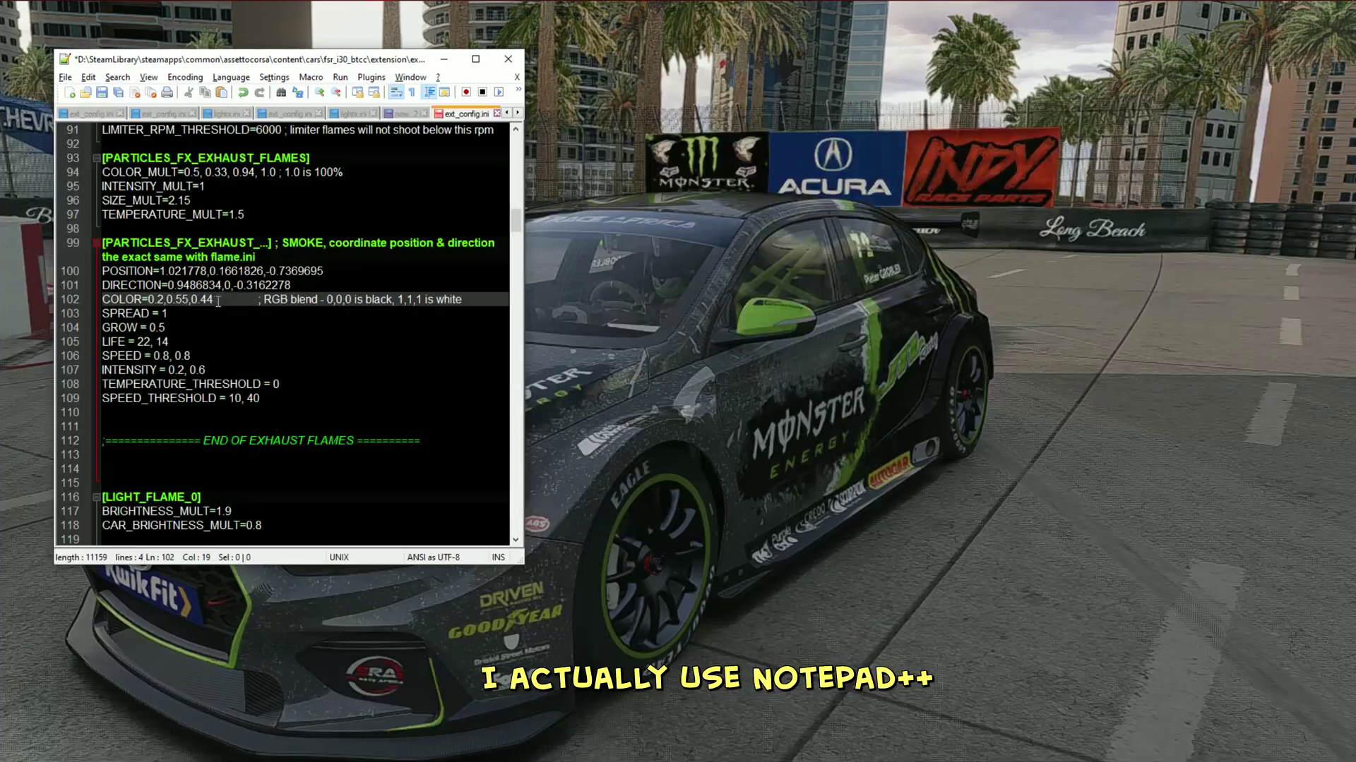
type("0.")
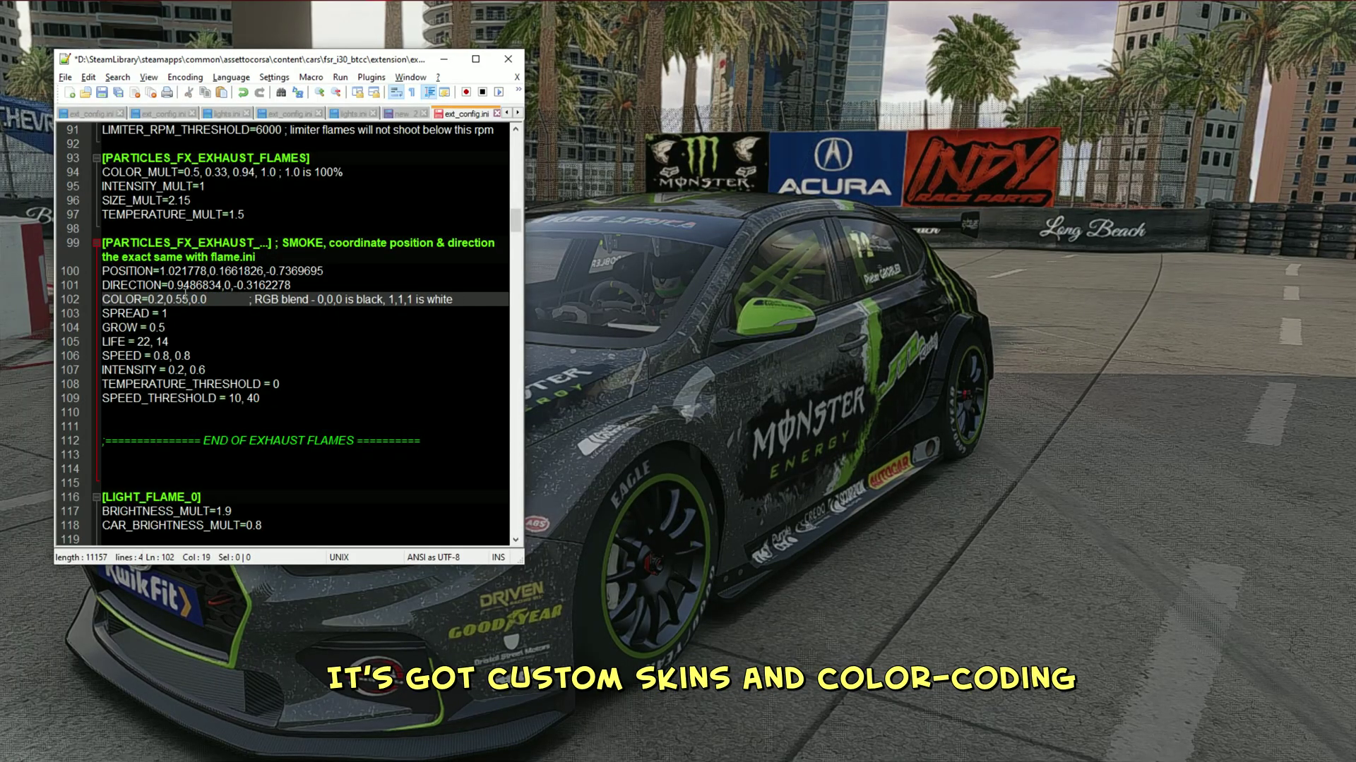
type("0")
key("ctrl+s")
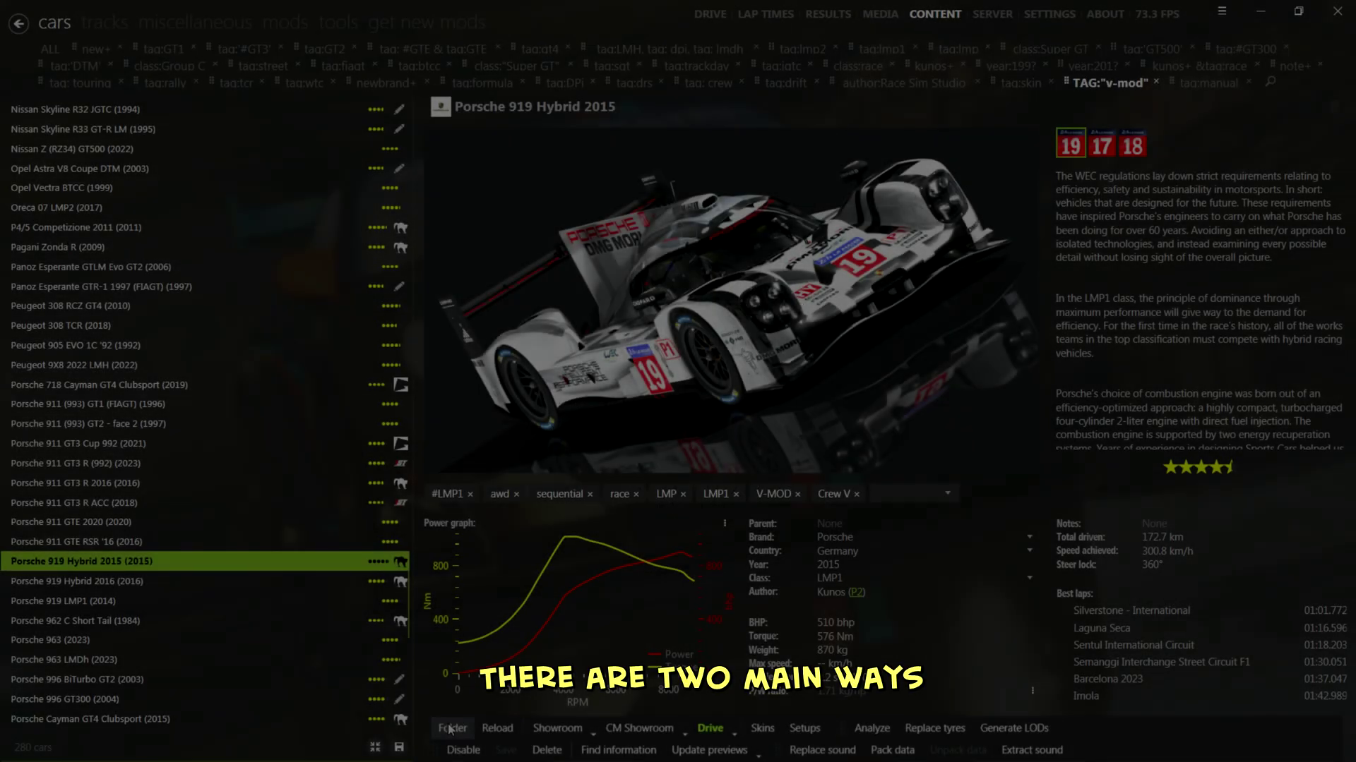
Open the ks_porsche_919_hybrid_2015 folder from Content Manager and browse into its extension folder
scroll(342, 579, "down", 1)
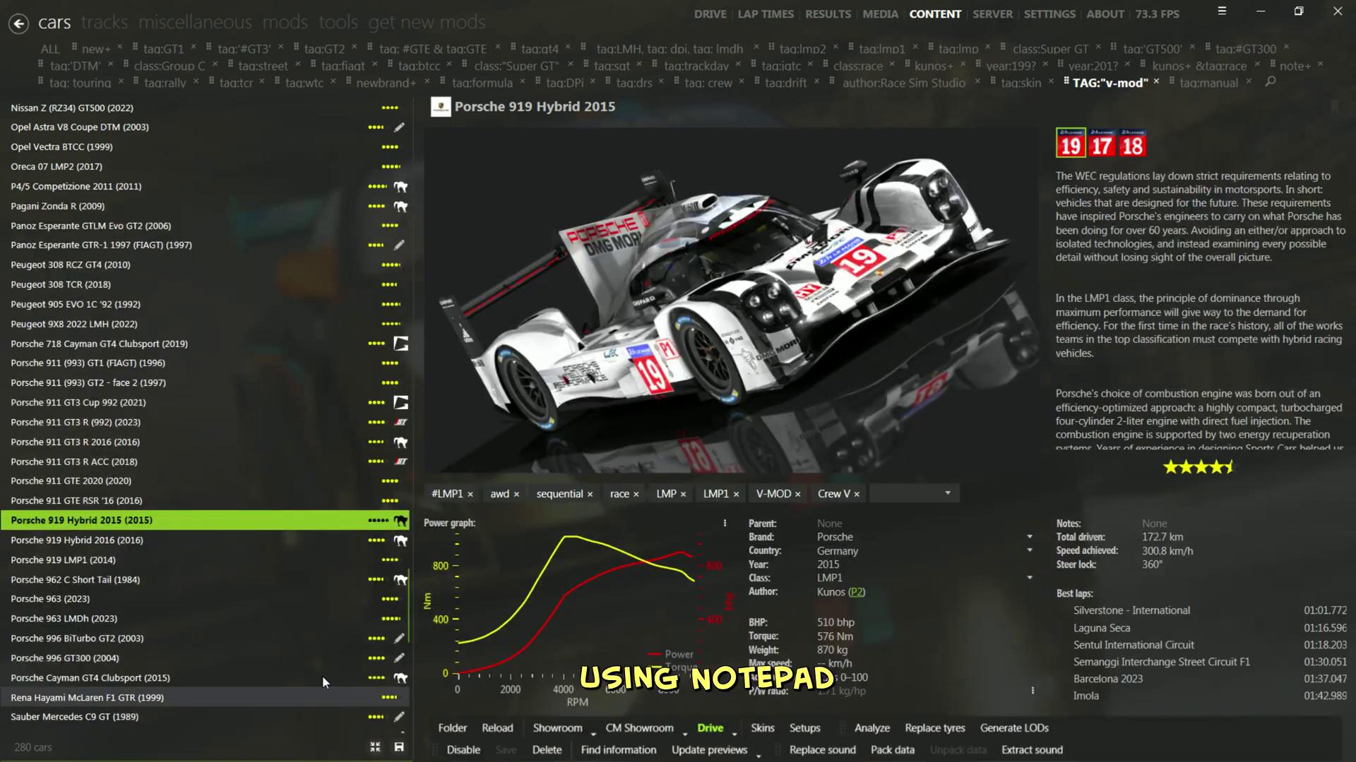
left_click(457, 729)
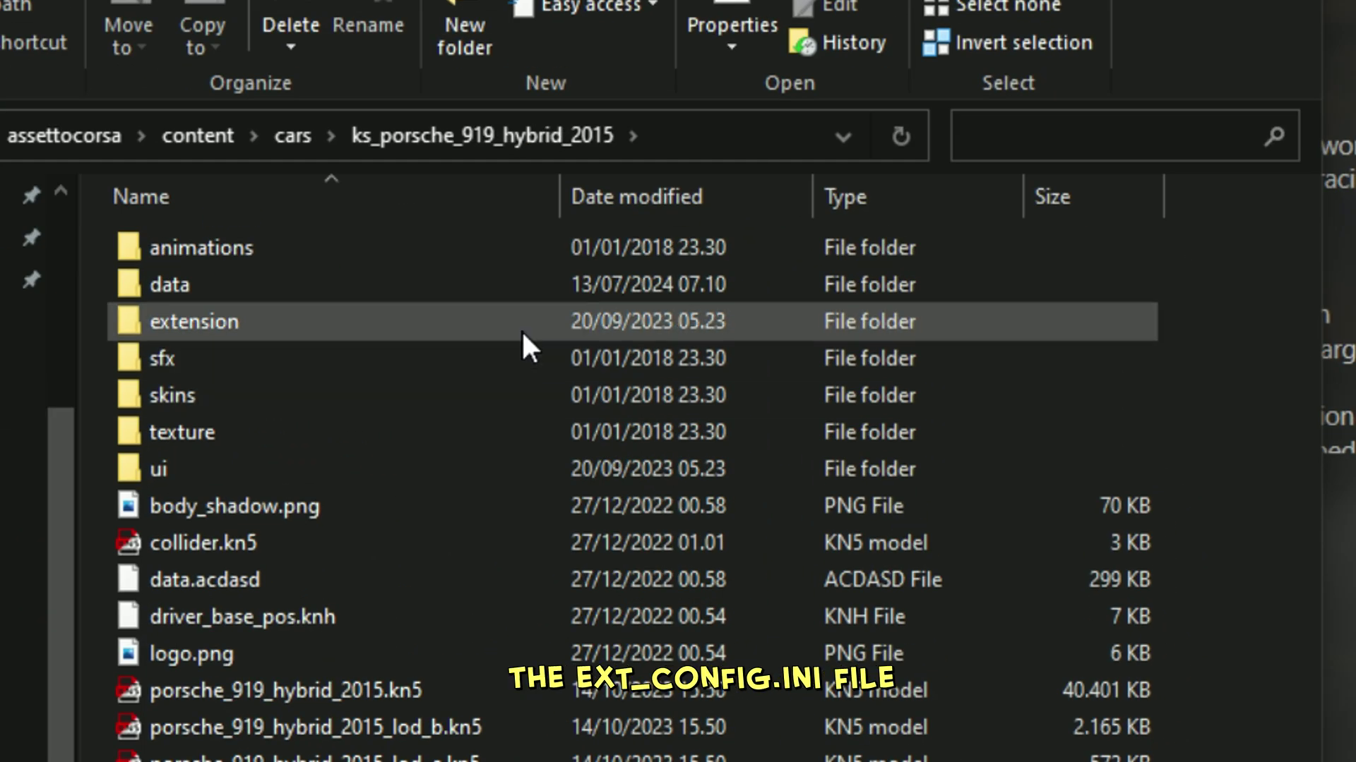
double_click(523, 331)
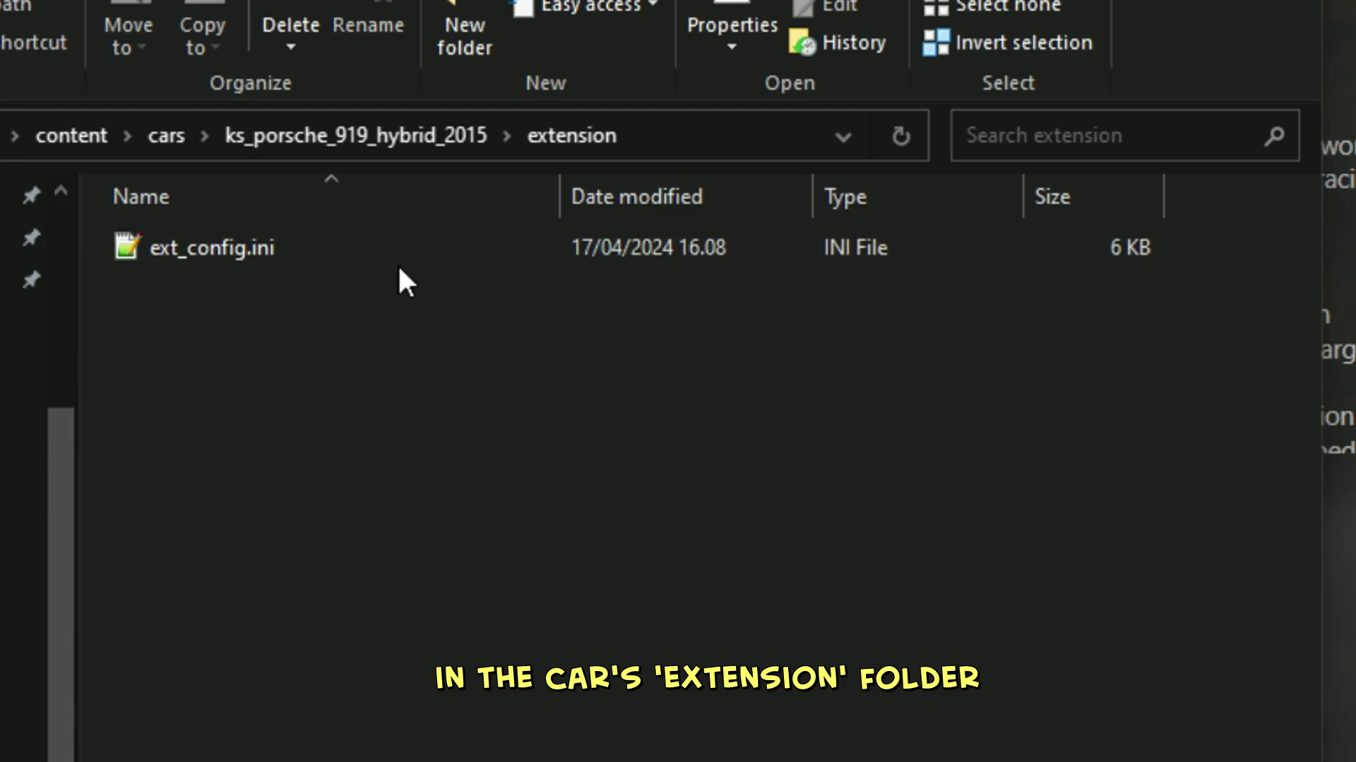
left_click(410, 144)
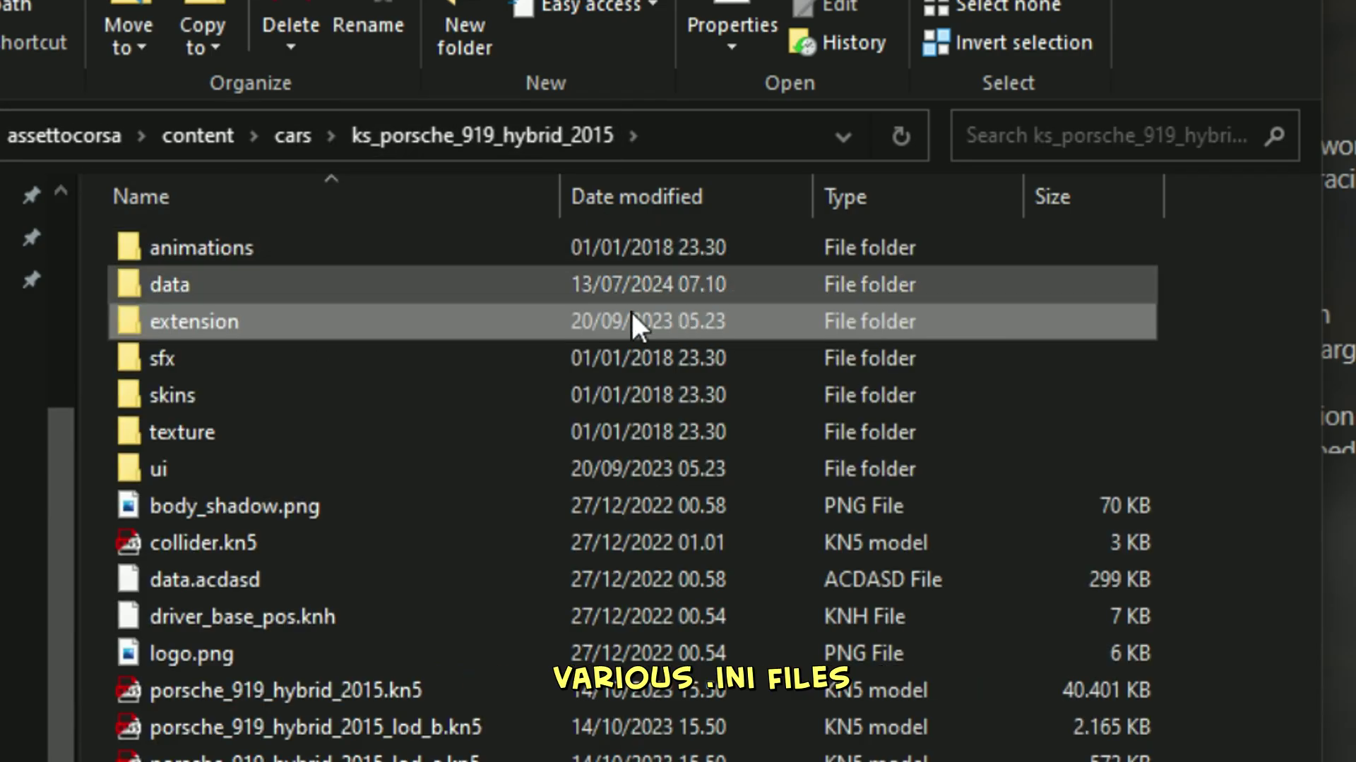
double_click(463, 283)
scroll(562, 372, "down", 13)
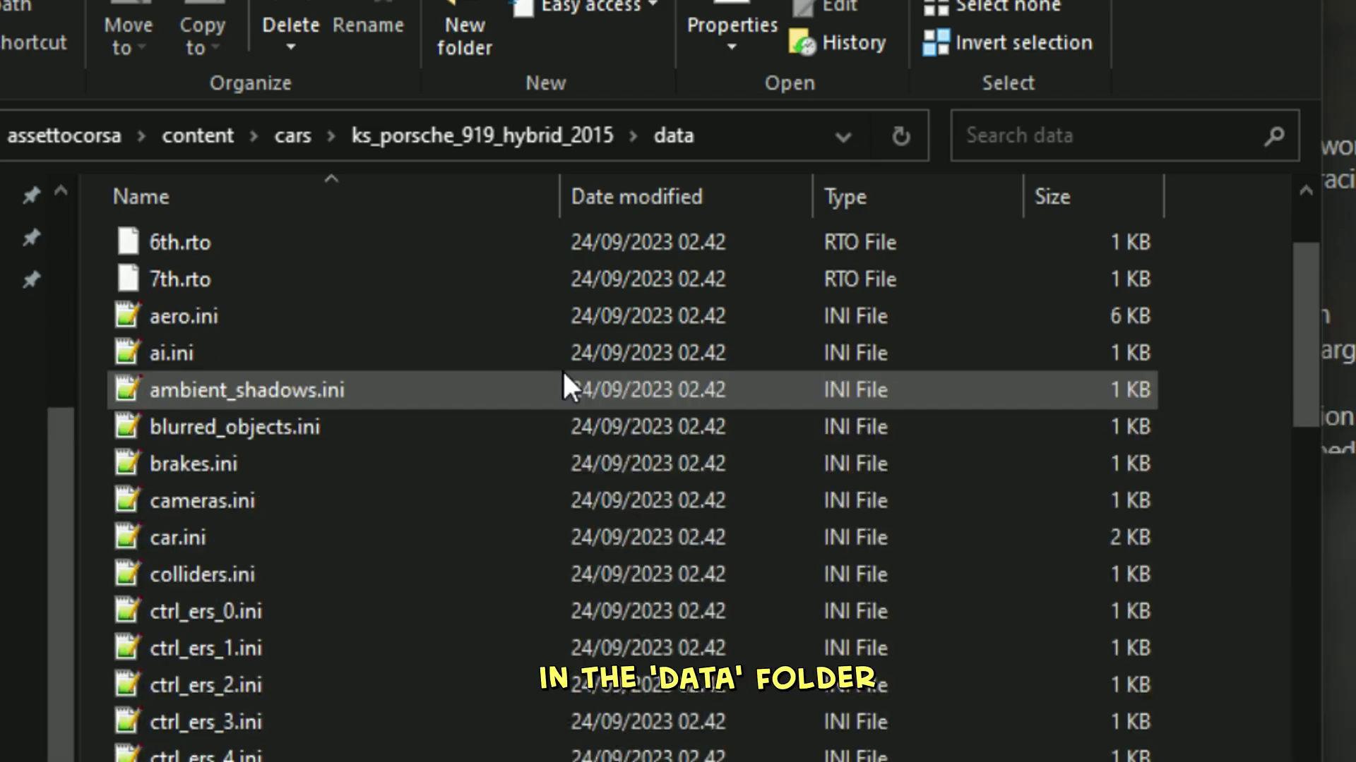
scroll(562, 371, "up", 6)
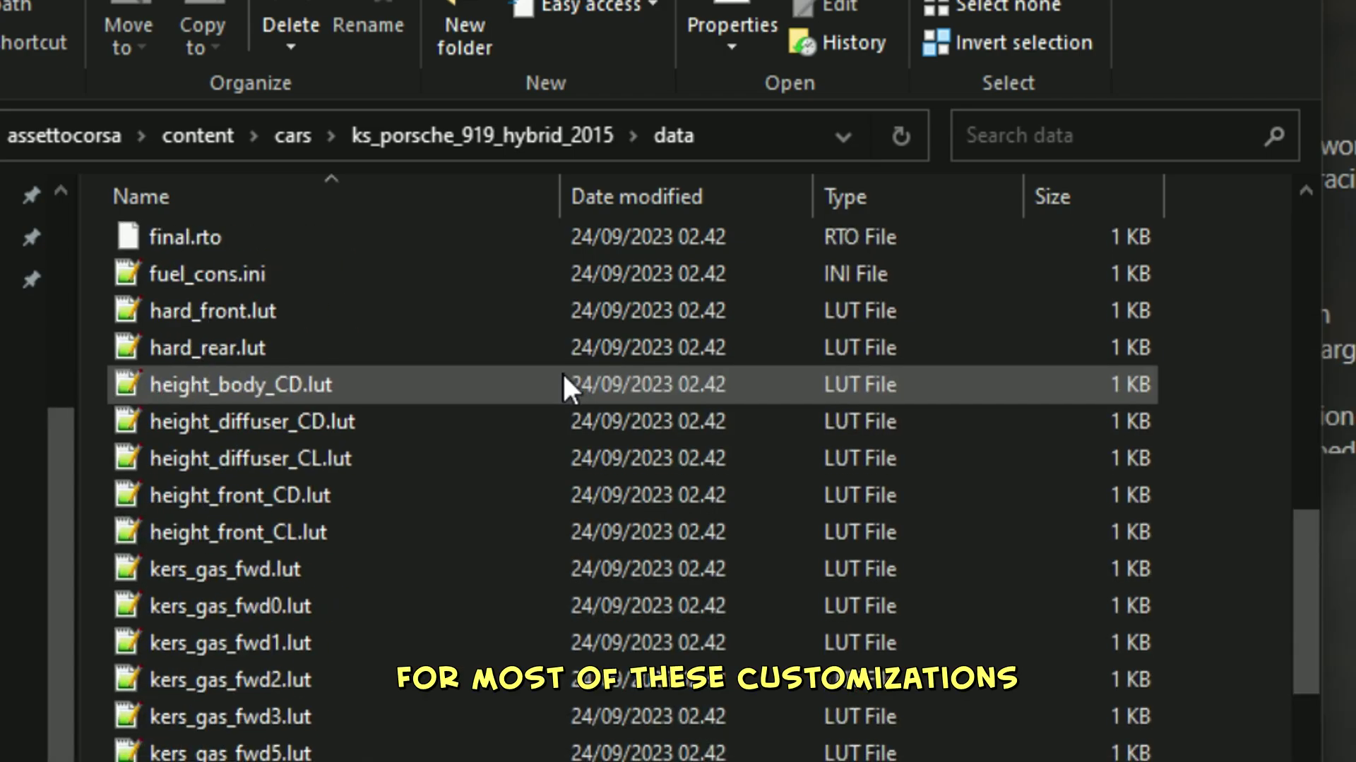
left_click(497, 141)
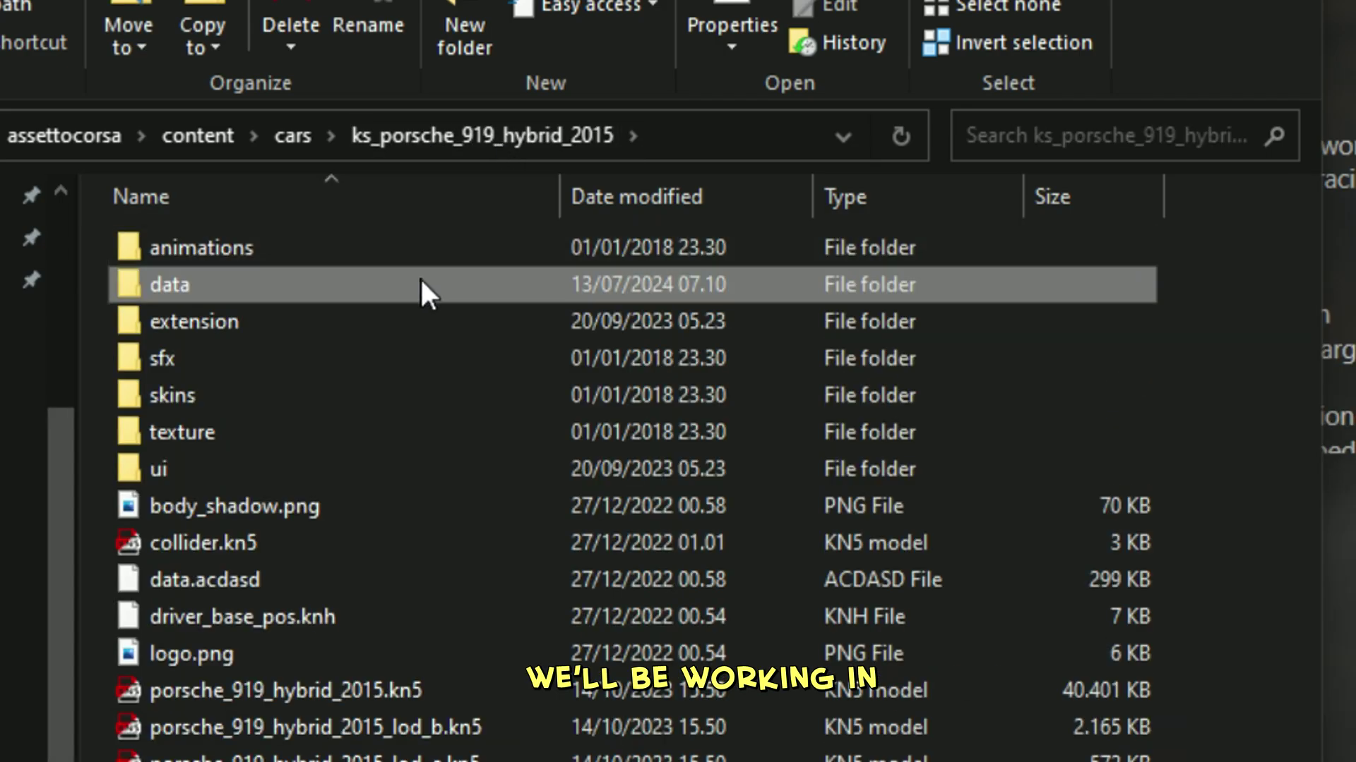
double_click(394, 319)
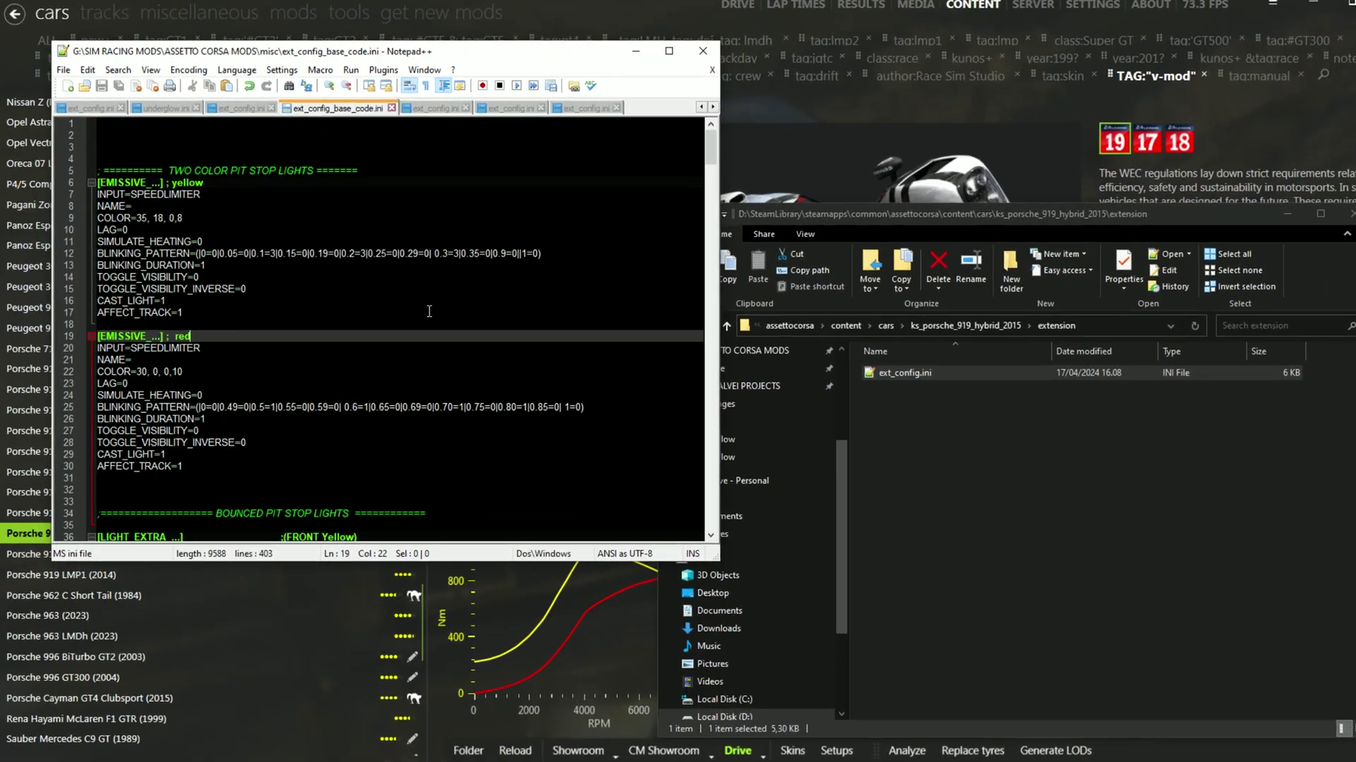
Copy the TWO COLOR PIT STOP LIGHTS block from ext_config_base_code.ini into ext_config.ini at line 72
scroll(416, 305, "down", 6)
scroll(544, 322, "up", 4)
scroll(1026, 415, "down", 3)
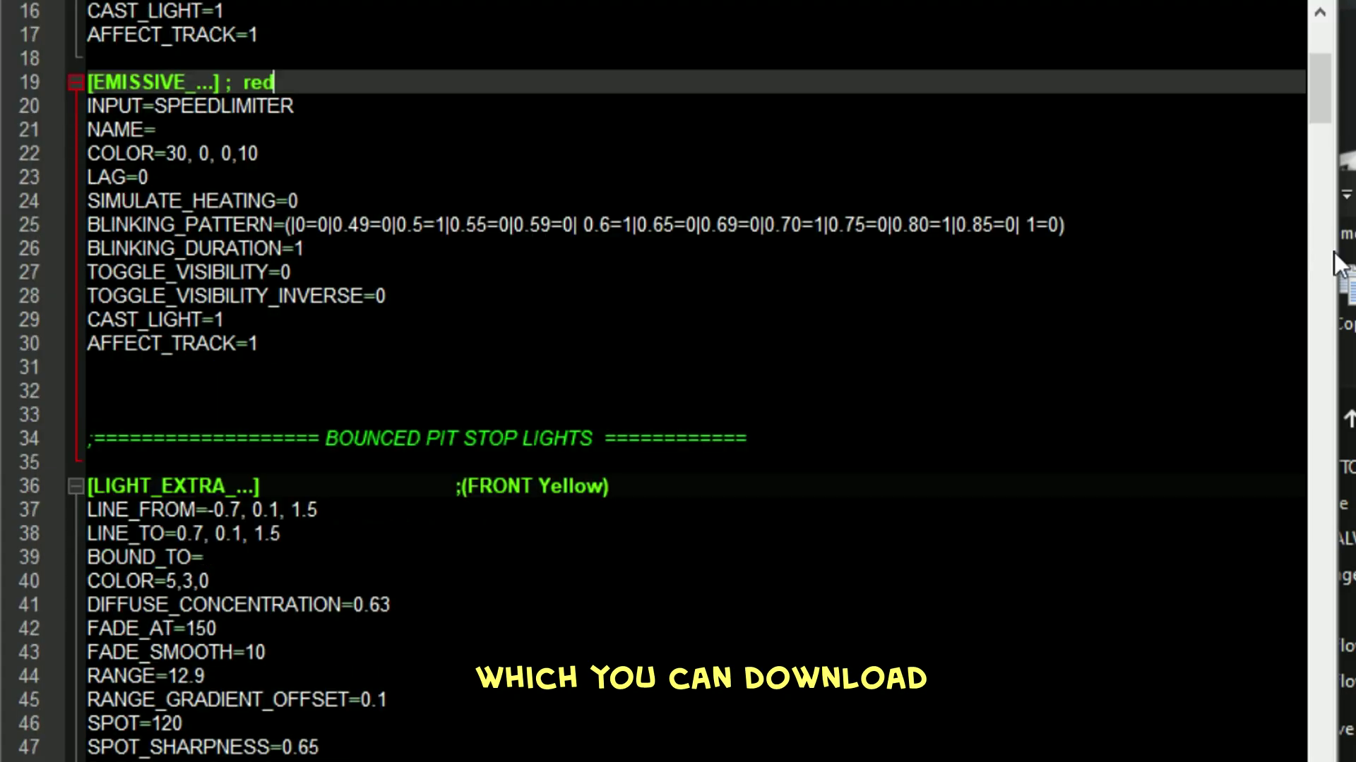
scroll(1318, 95, "up", 5)
scroll(1318, 86, "down", 19)
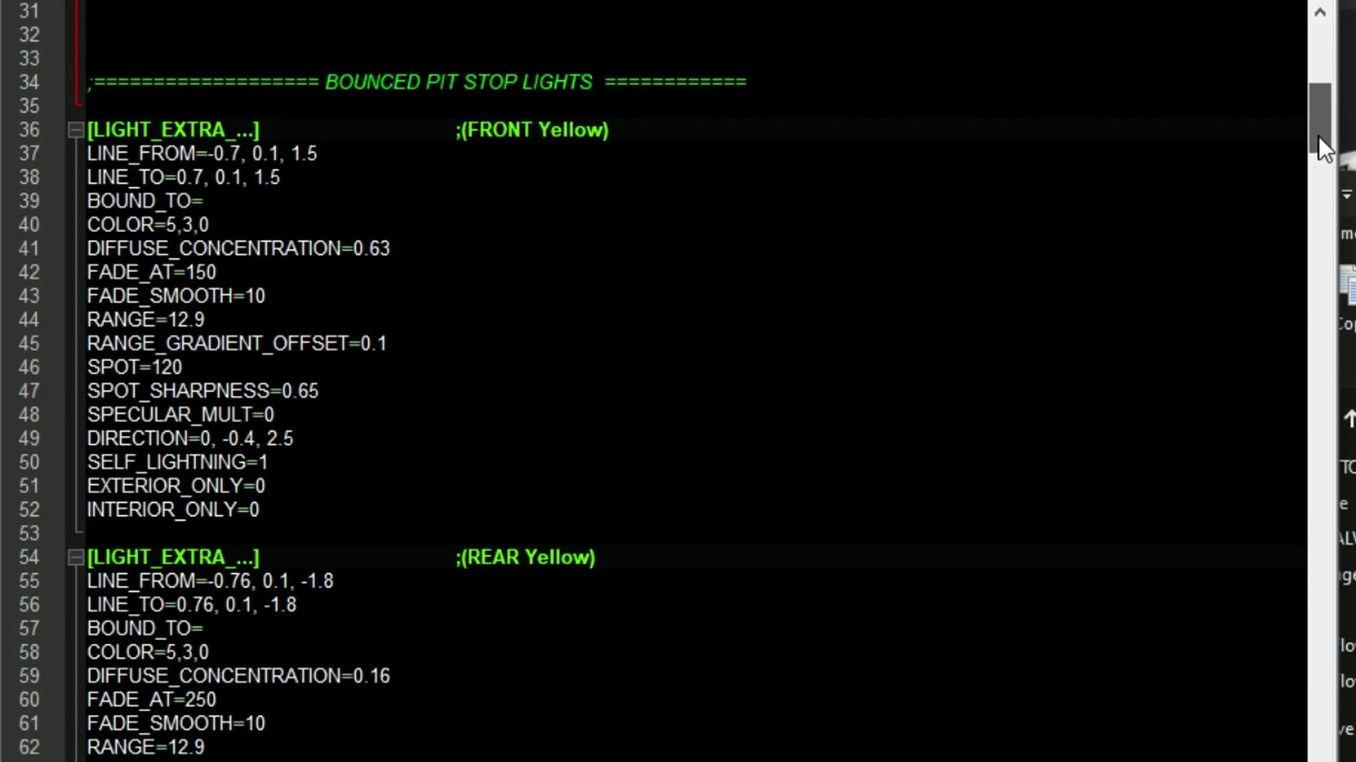
left_click_drag(1327, 190, 1345, 347)
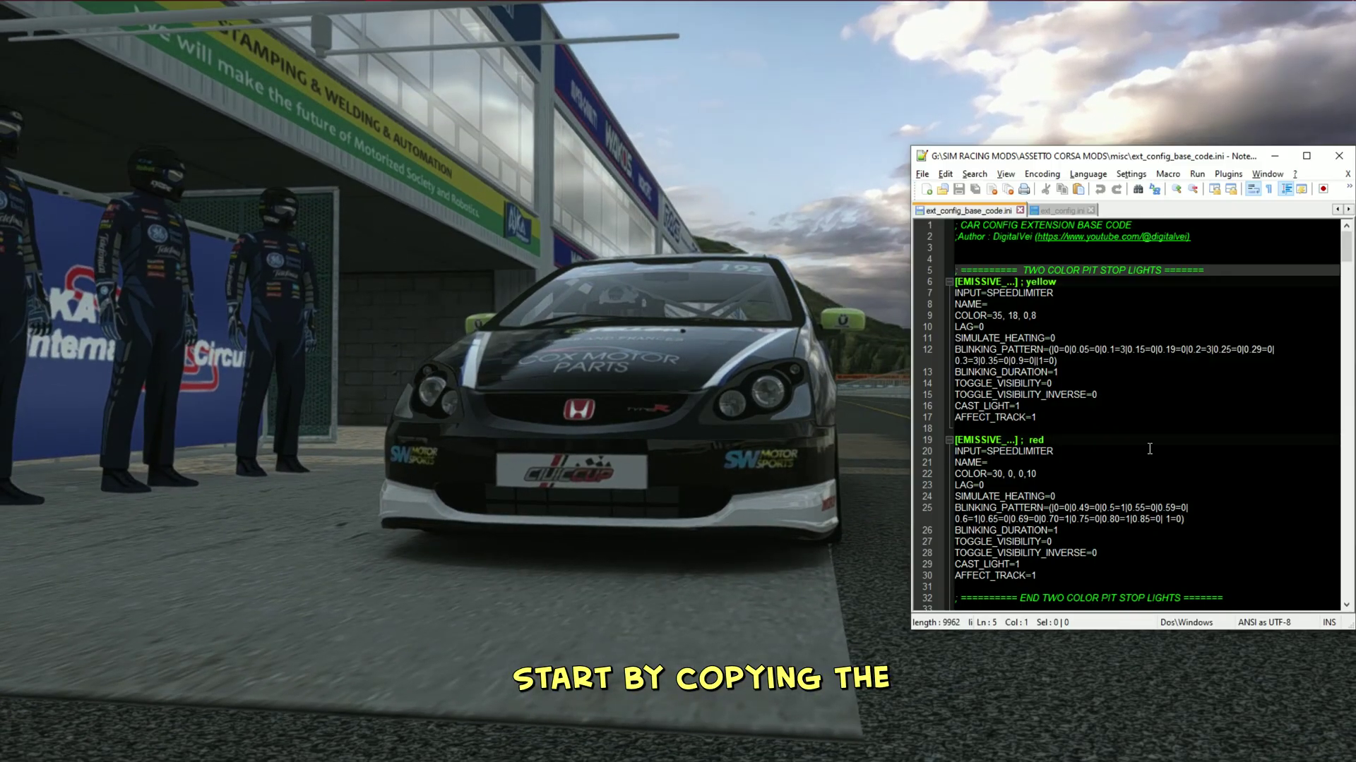
left_click_drag(954, 259, 1243, 599)
left_click(1061, 211)
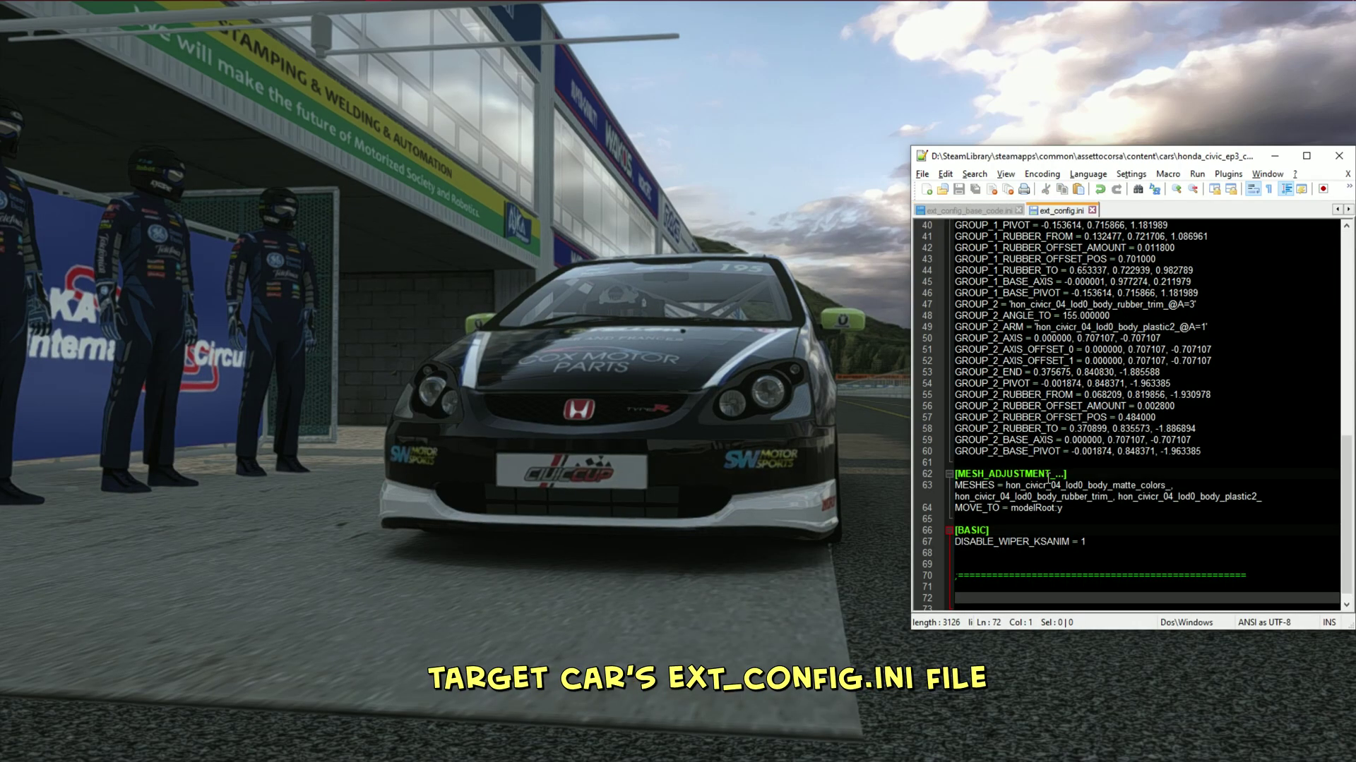
scroll(1044, 576, "down", 1)
key("ctrl+v")
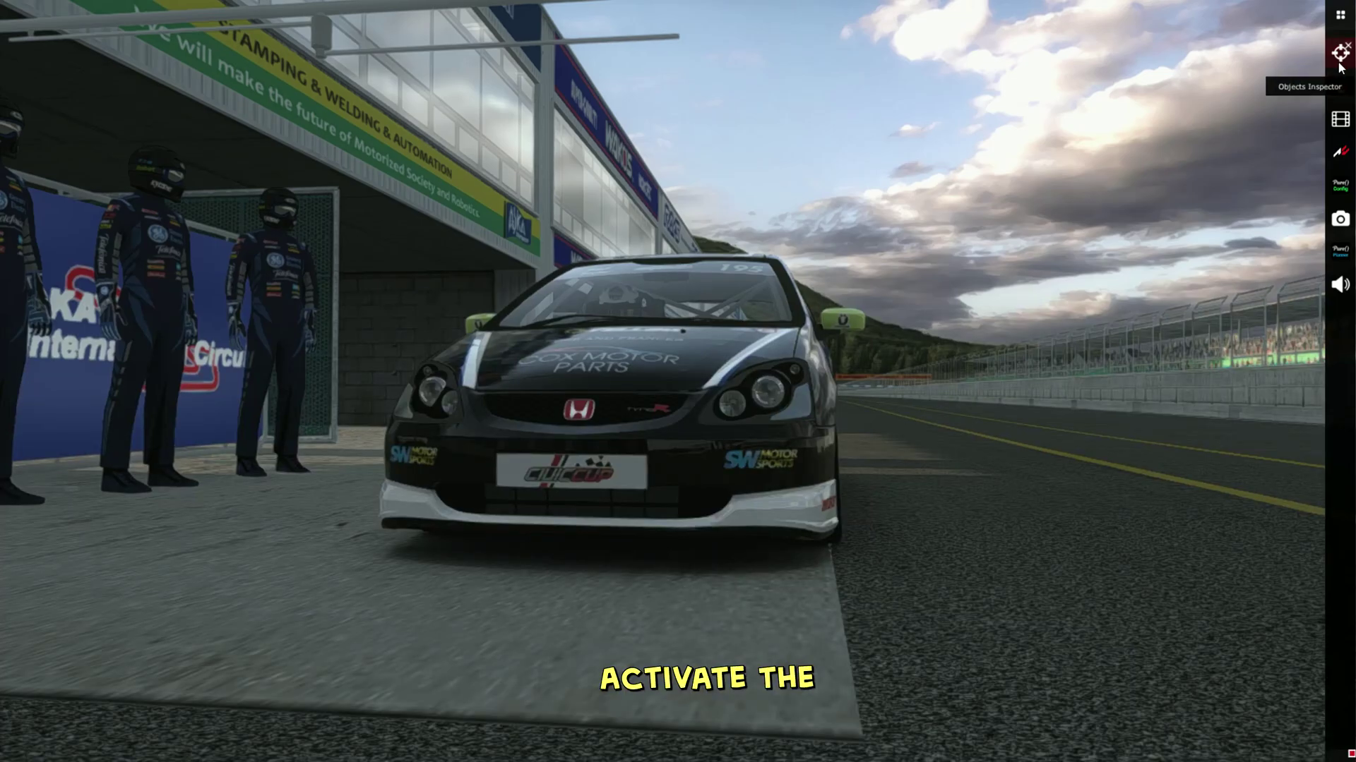
Find DRL_LIGHT in the Objects Inspector and paste it as the yellow light's NAME on line 76
left_click(1340, 71)
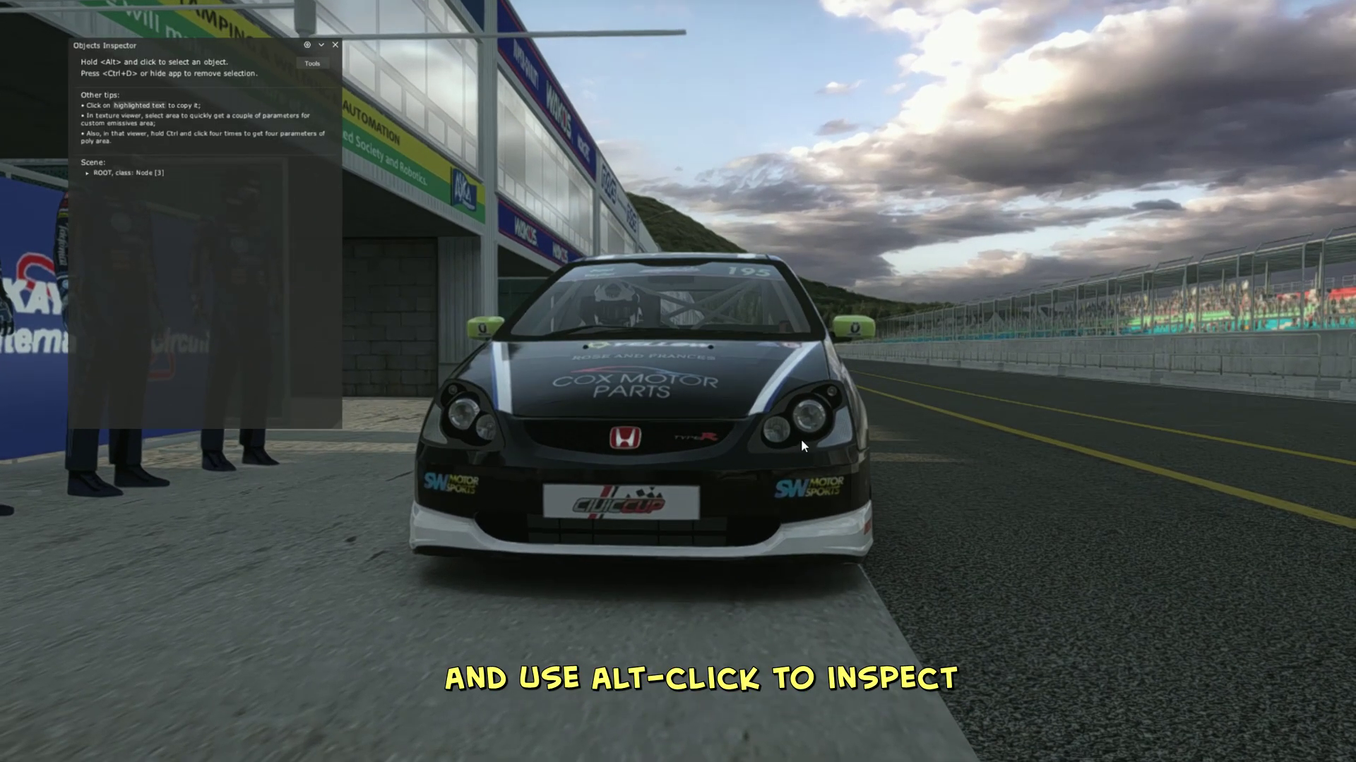
left_click(802, 443, "alt")
left_click(793, 400, "alt")
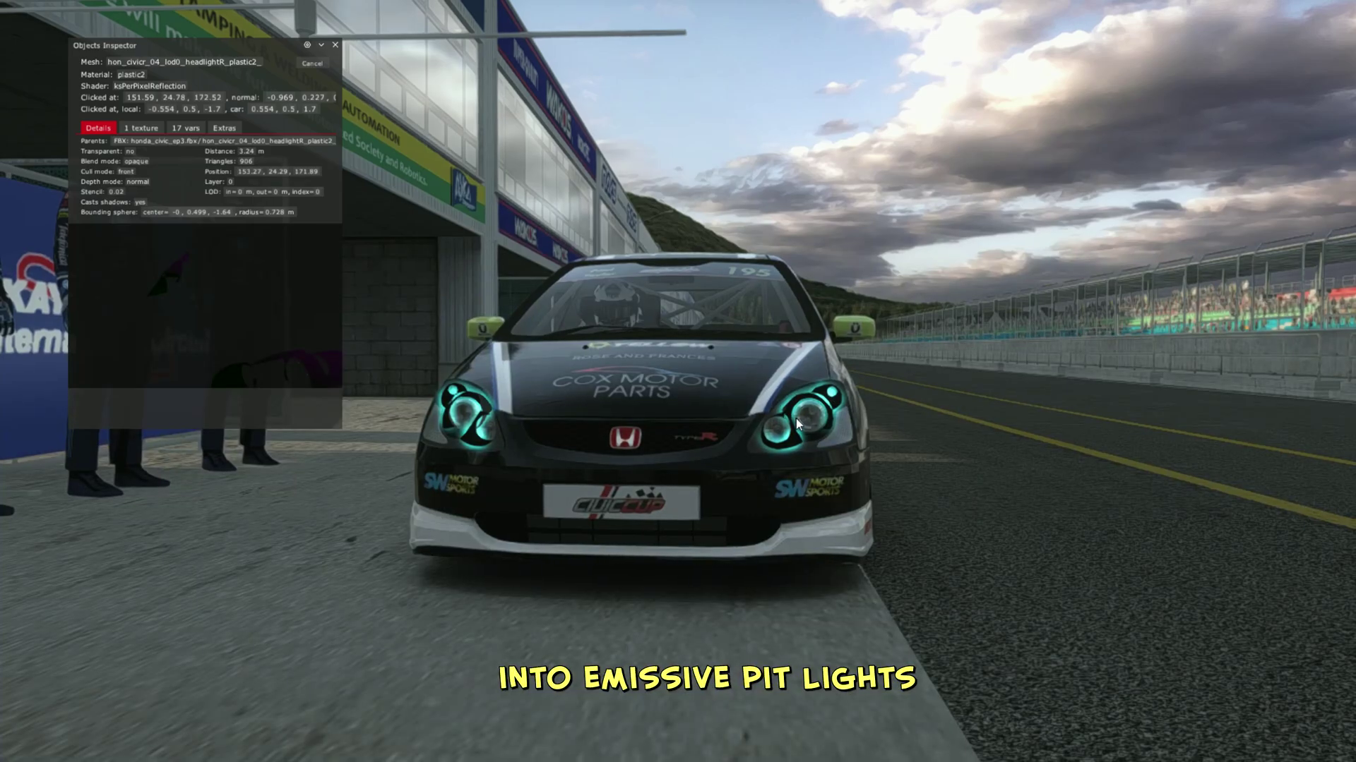
left_click(830, 392, "alt")
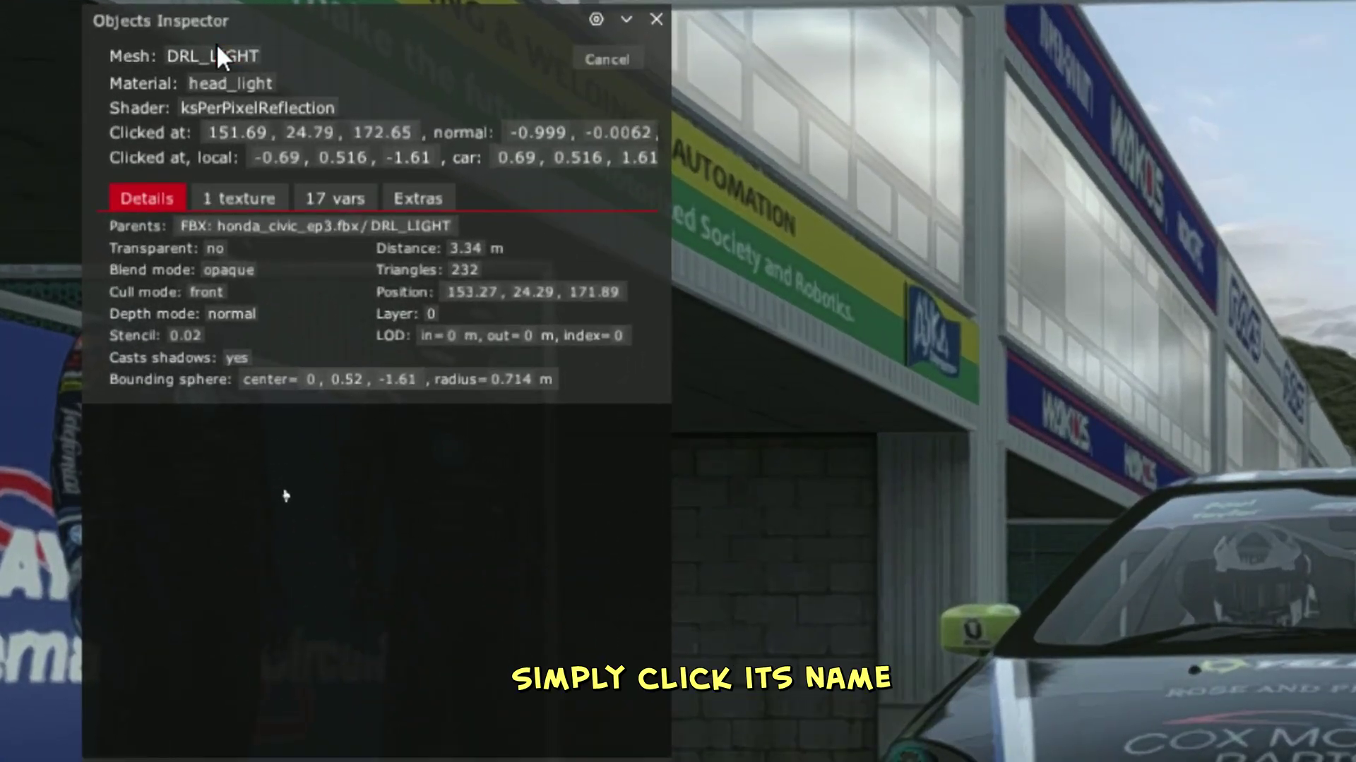
left_click_drag(131, 60, 195, 70)
left_click_drag(356, 74, 356, 75)
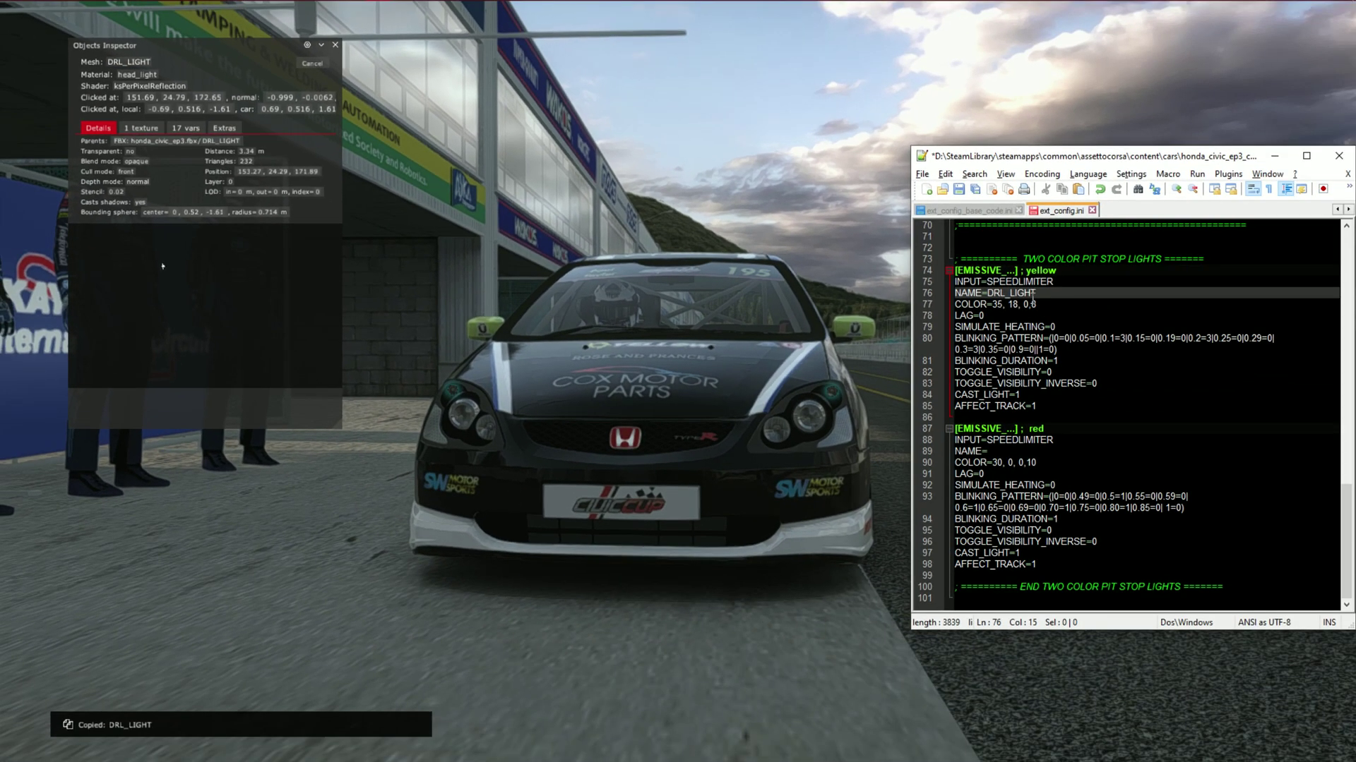
type("DRL_LIGHT")
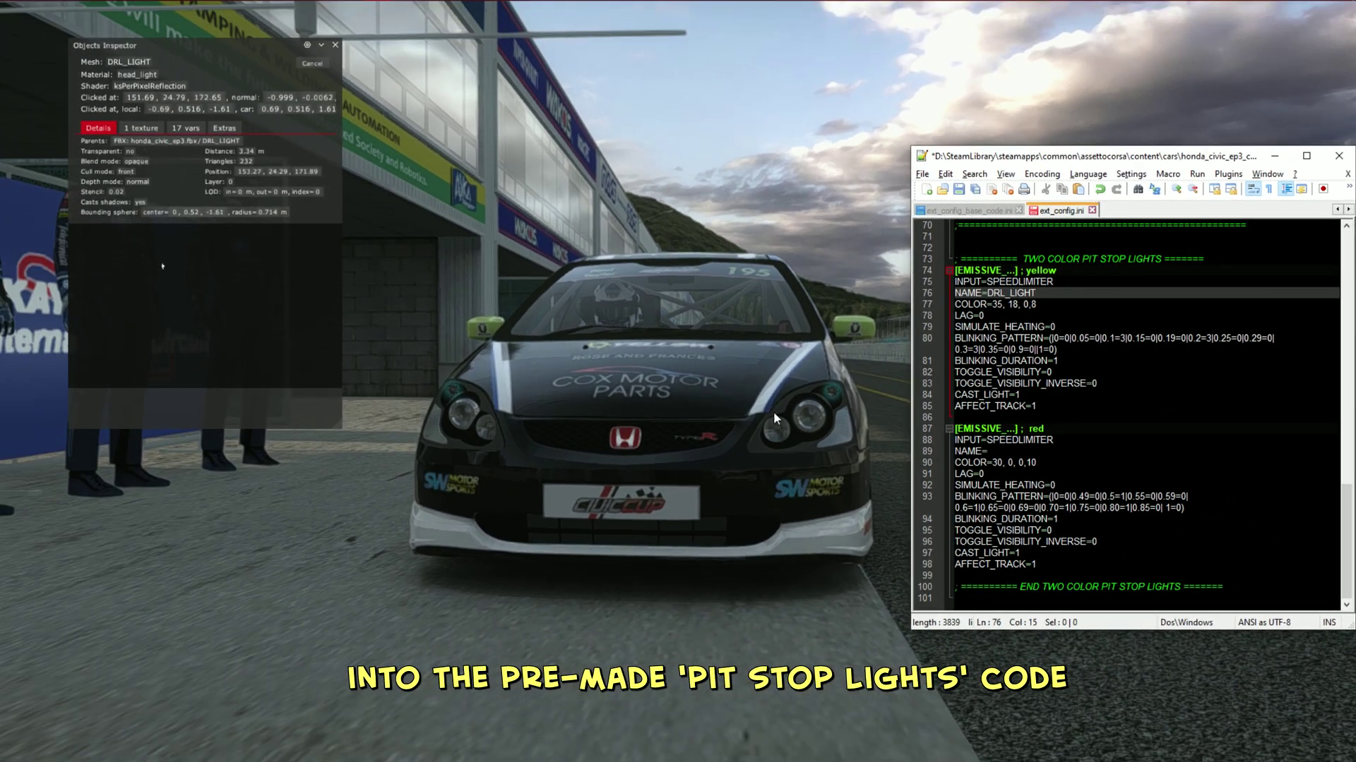
Set the red light's NAME on line 89 to hon_civicr_04_lod0_headlightL_detail_glass_clear_ and save
left_click(410, 439)
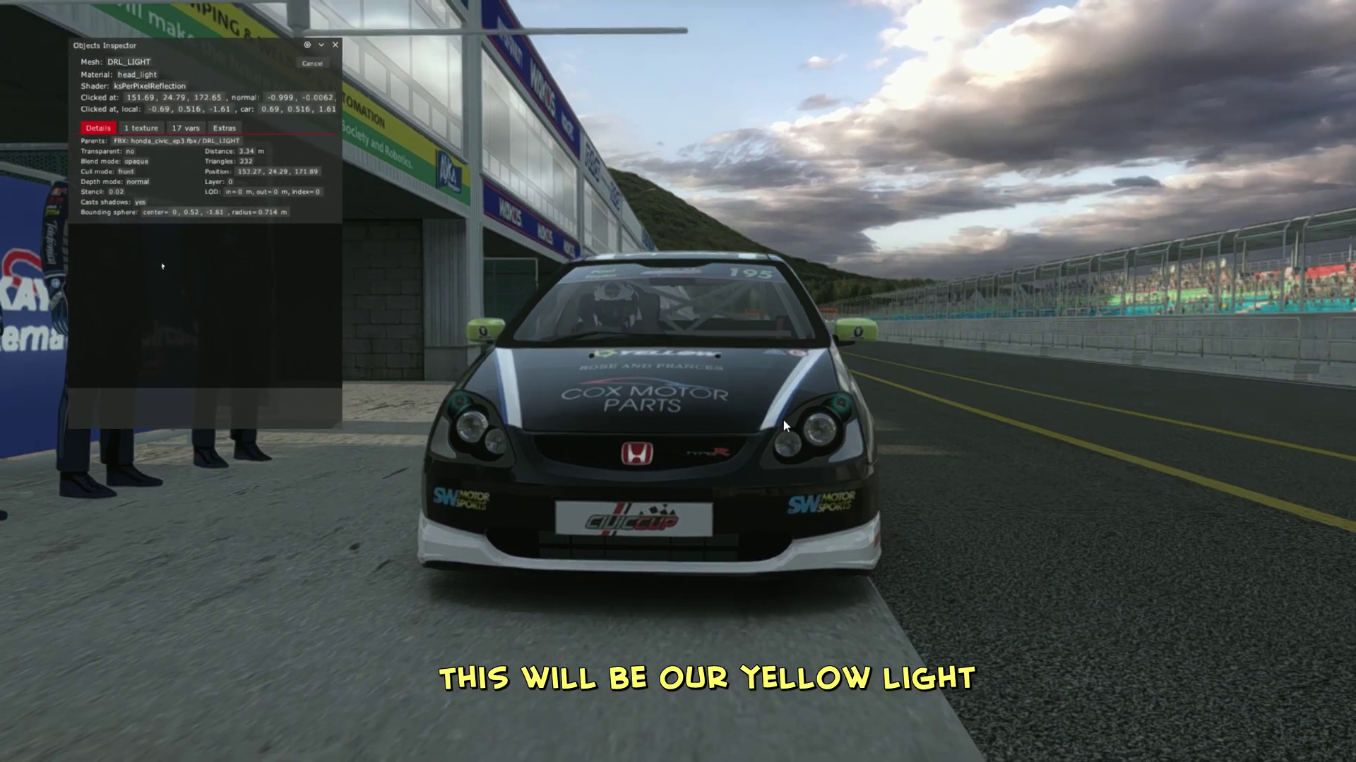
left_click(816, 453)
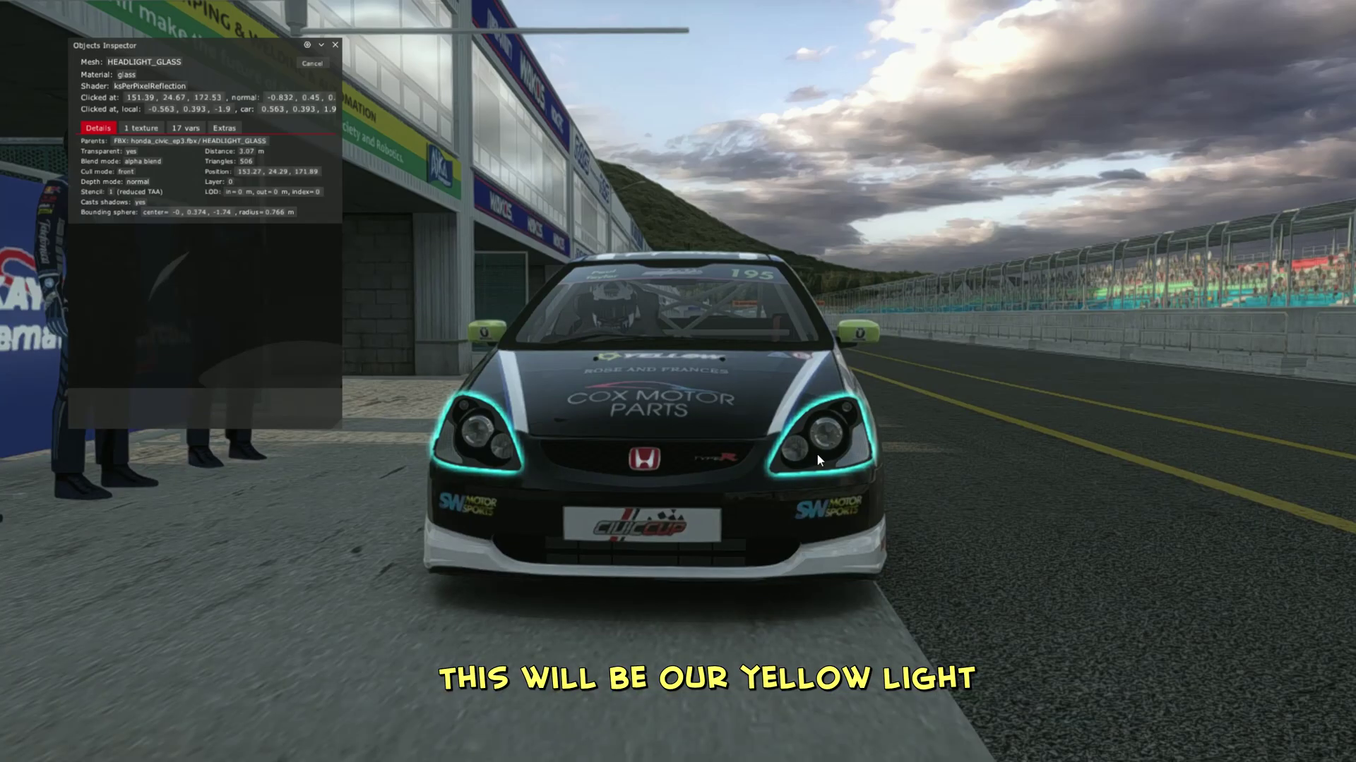
left_click(857, 454)
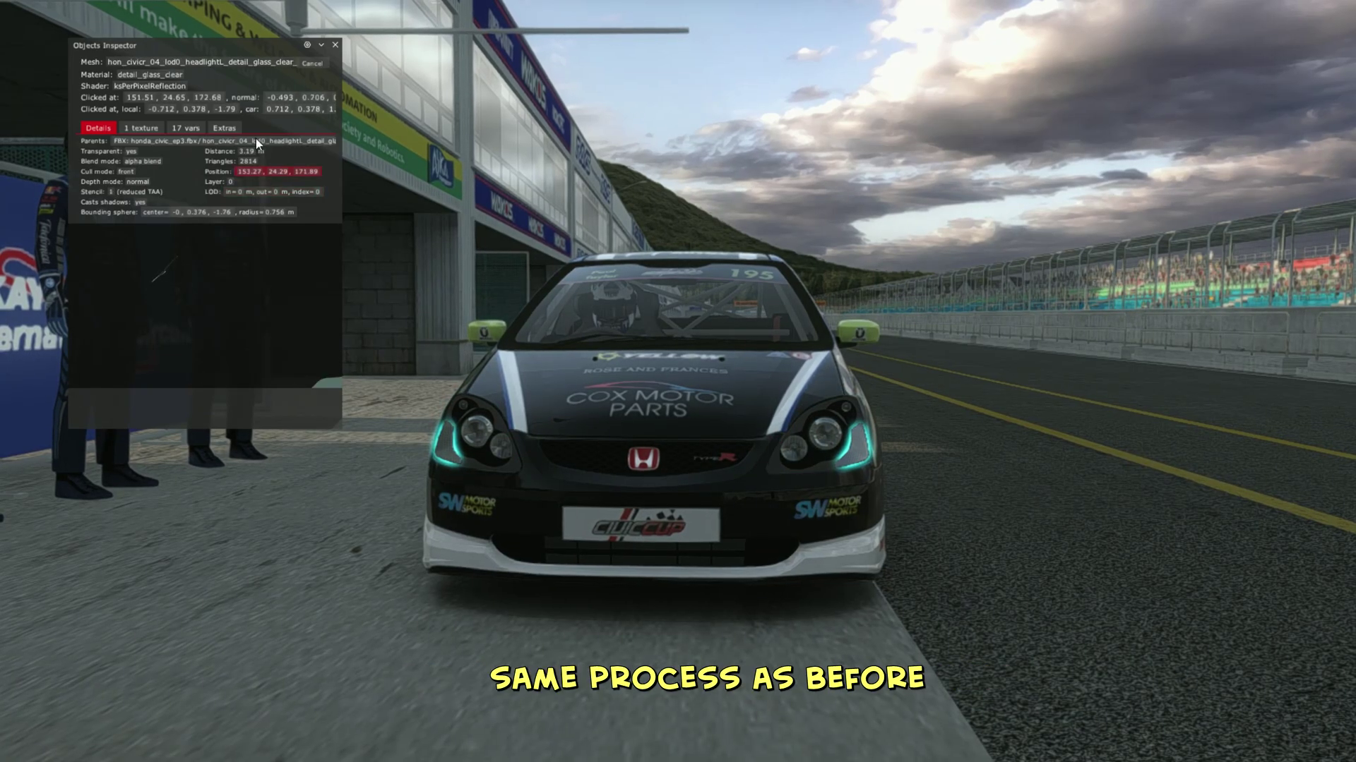
left_click(244, 63)
key("alt+Tab")
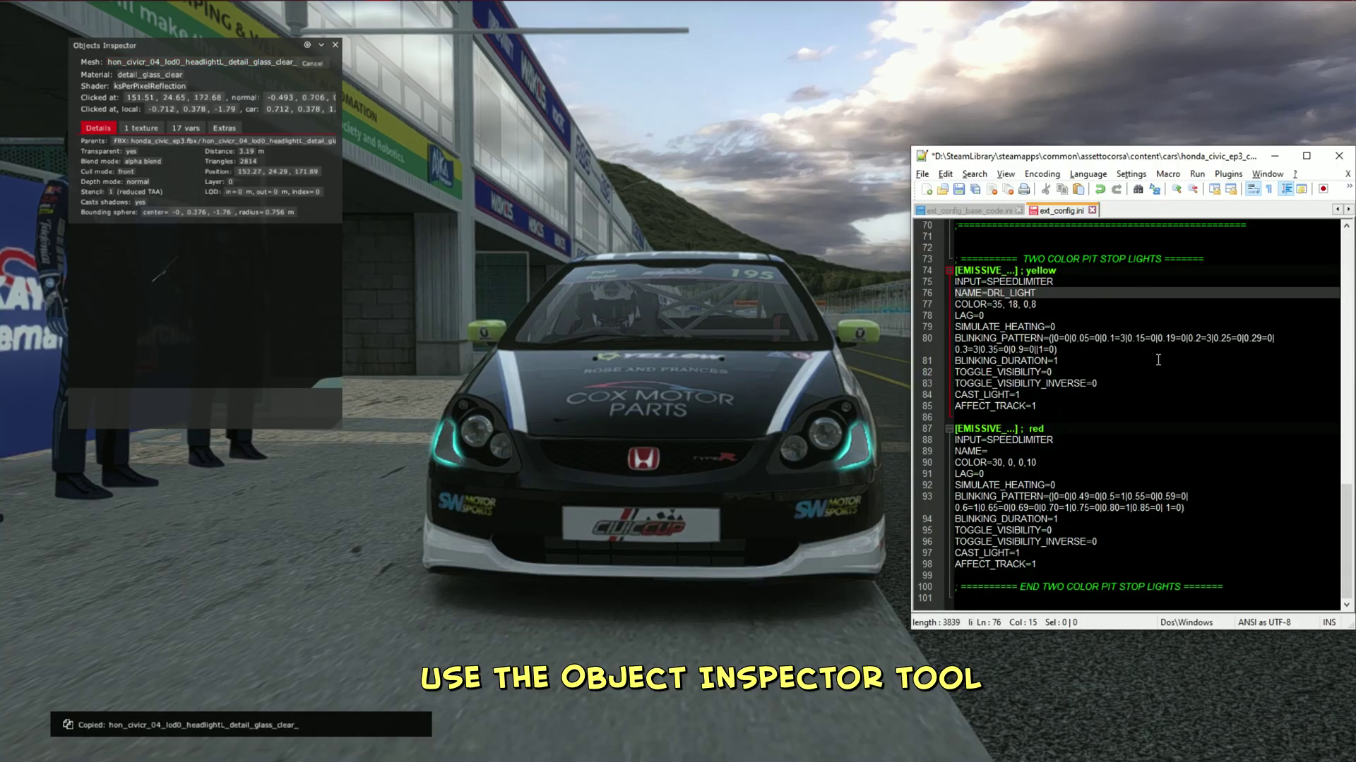
left_click(1001, 454)
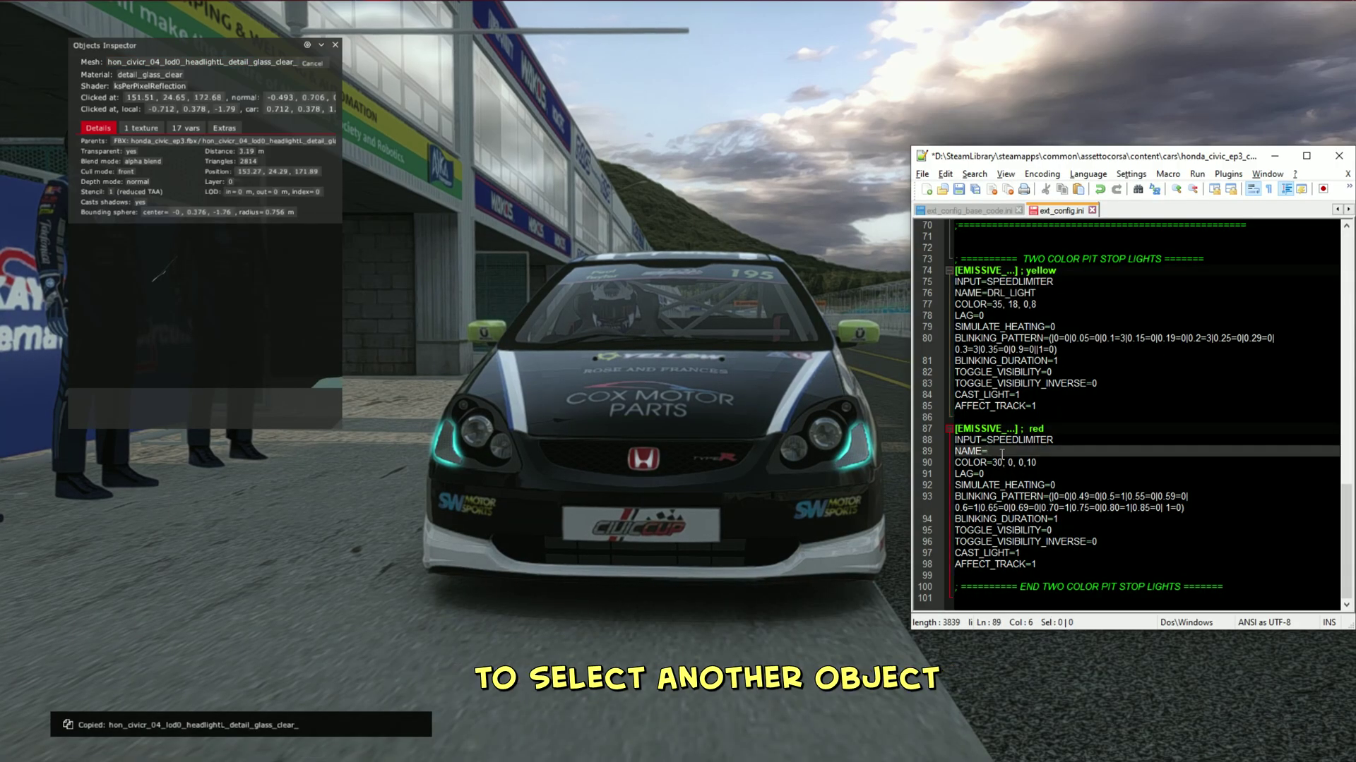
key("ctrl+v")
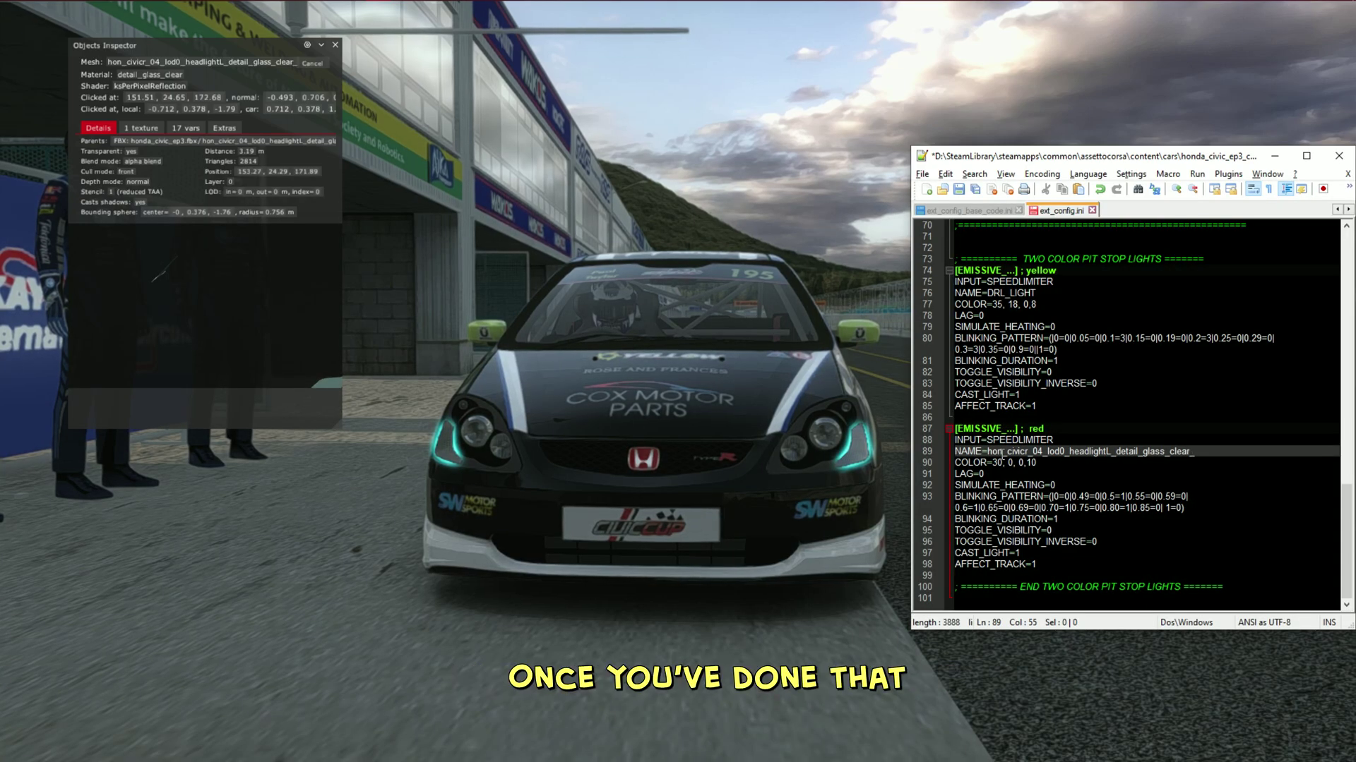
key("ctrl+s")
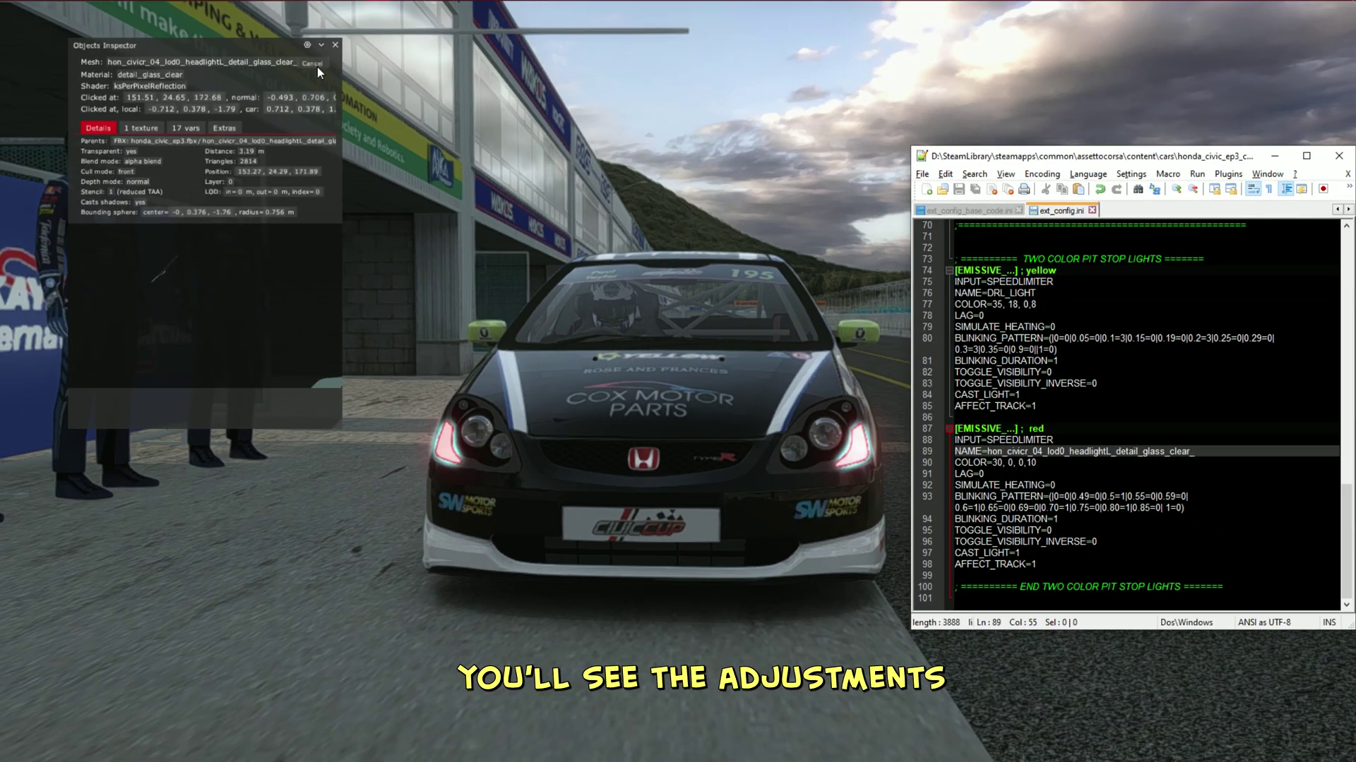
left_click(316, 67)
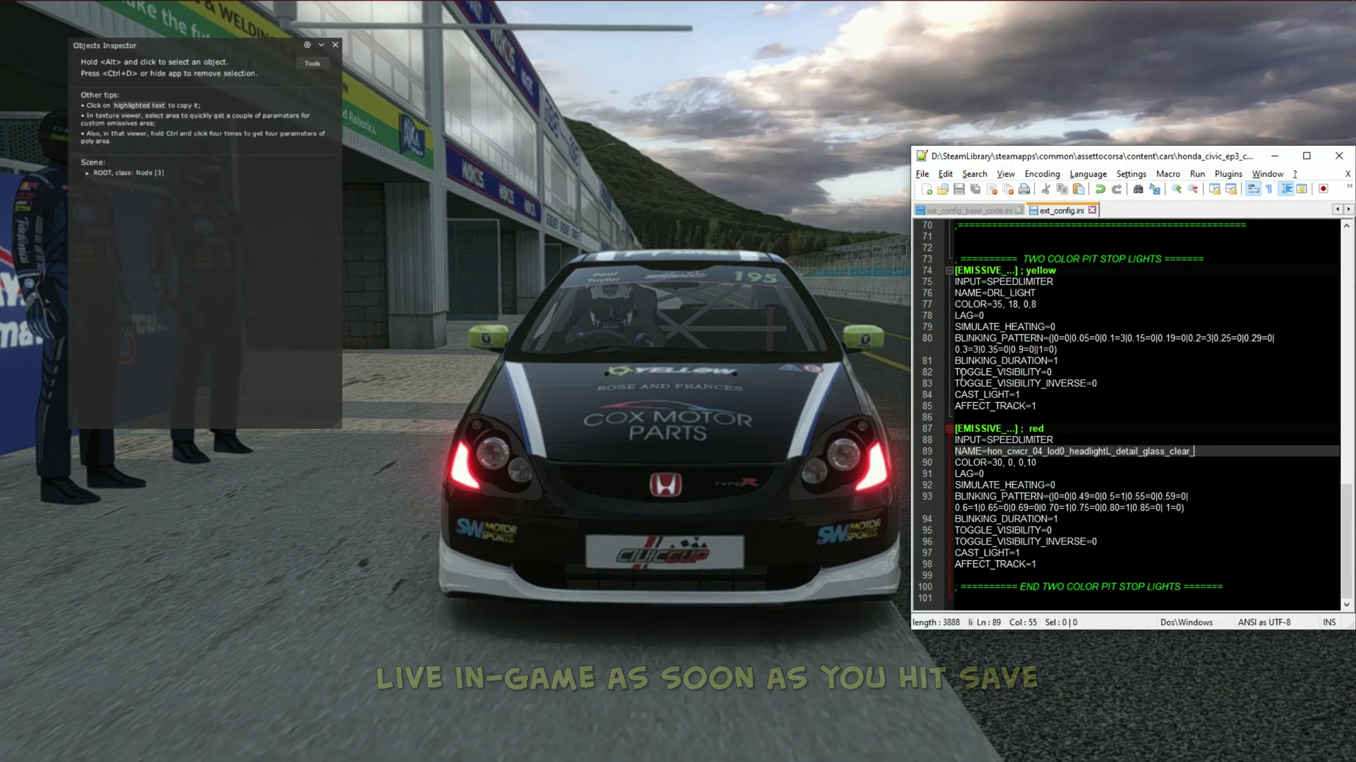
left_click_drag(1011, 161, 1015, 161)
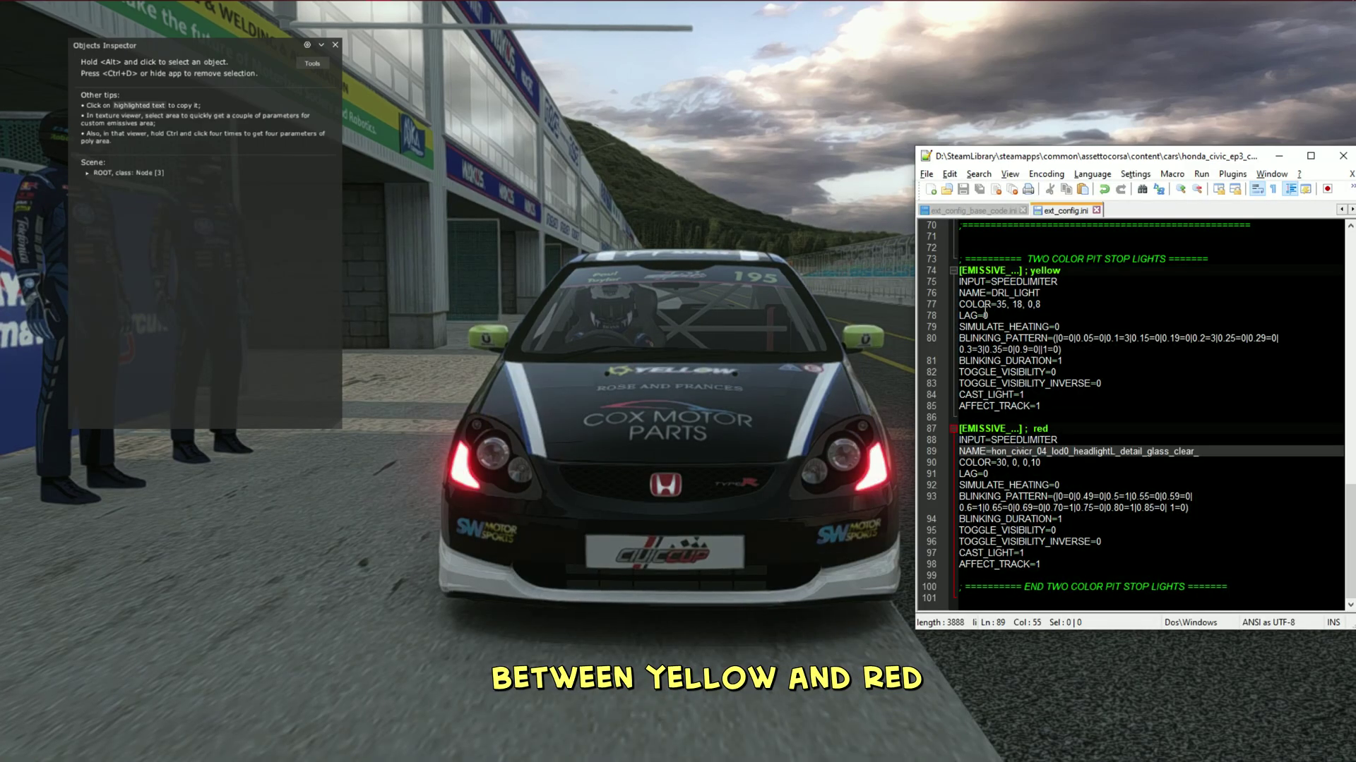
left_click(1021, 396)
left_click(1011, 428)
left_click(1013, 463)
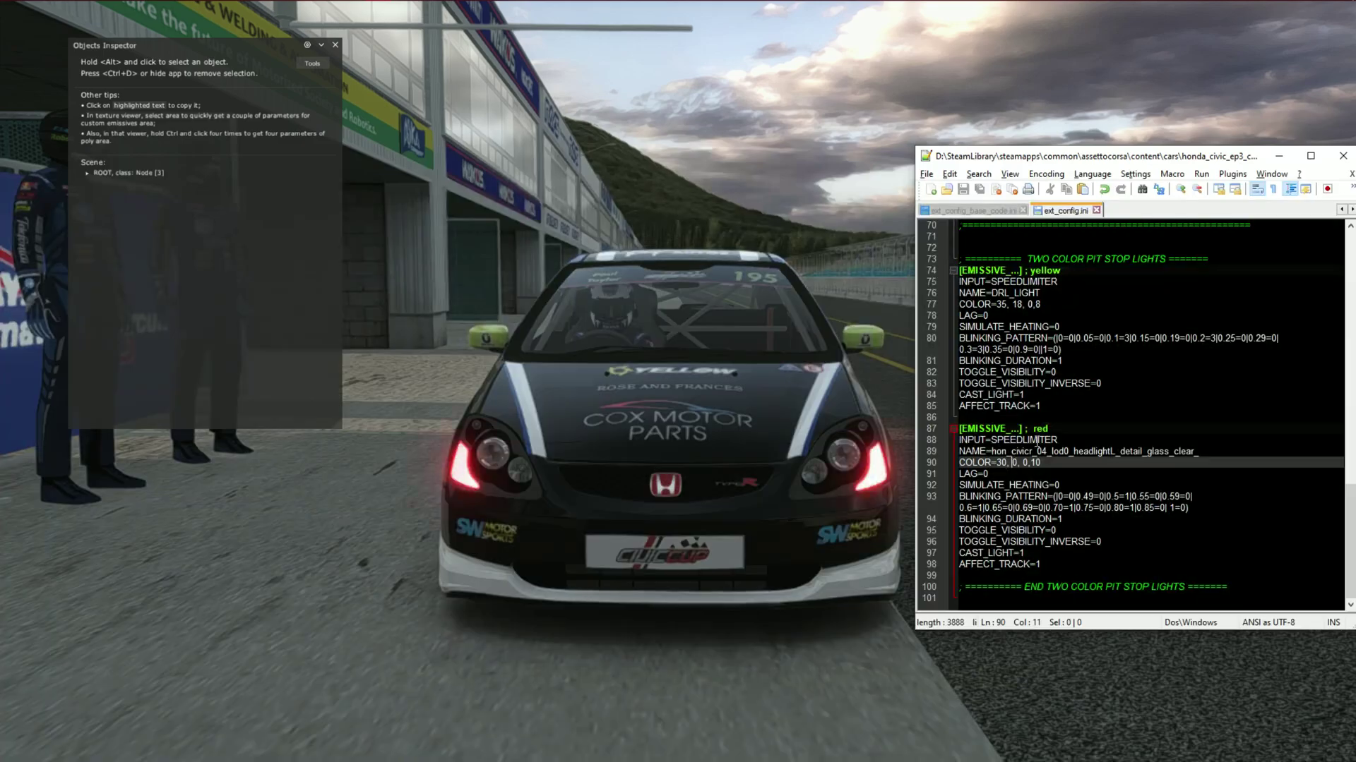
type("5")
left_click(1027, 394)
left_click(988, 362)
left_click(989, 340)
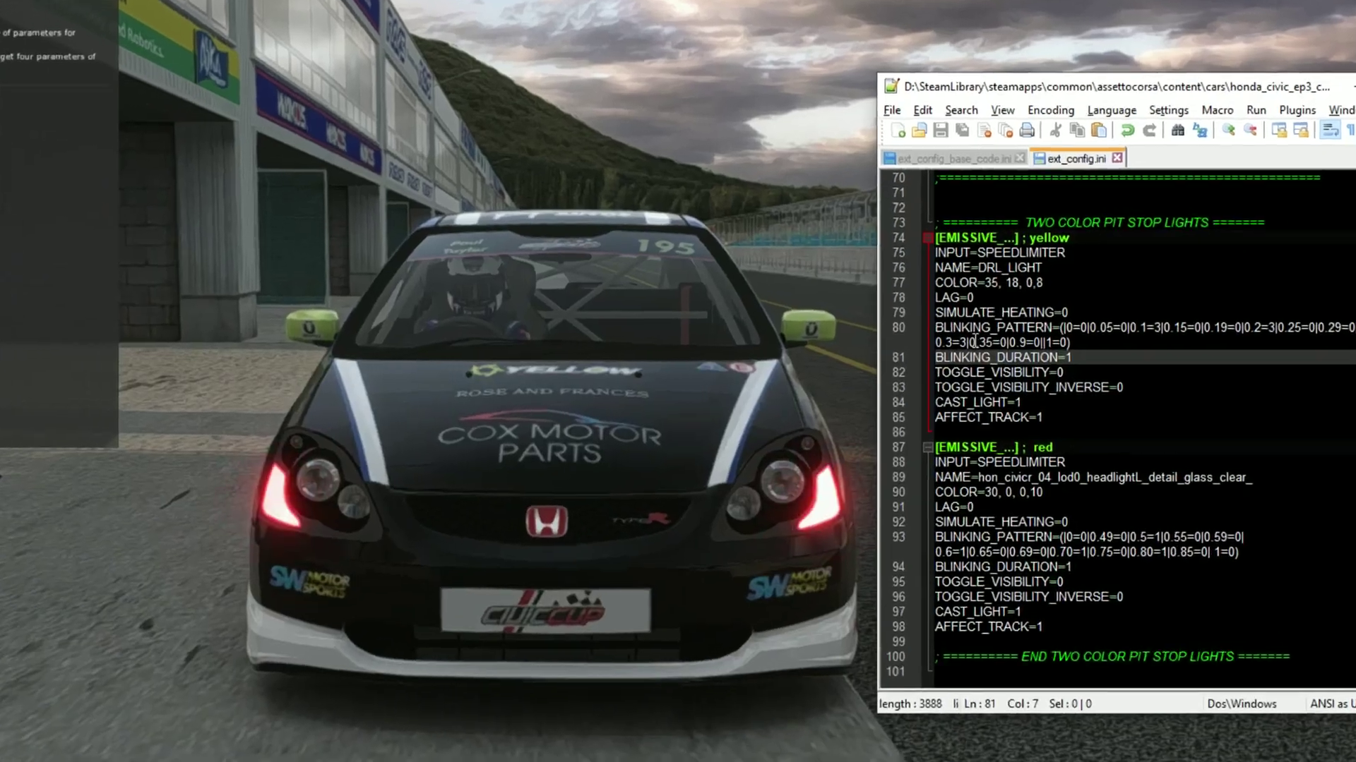
left_click(952, 223)
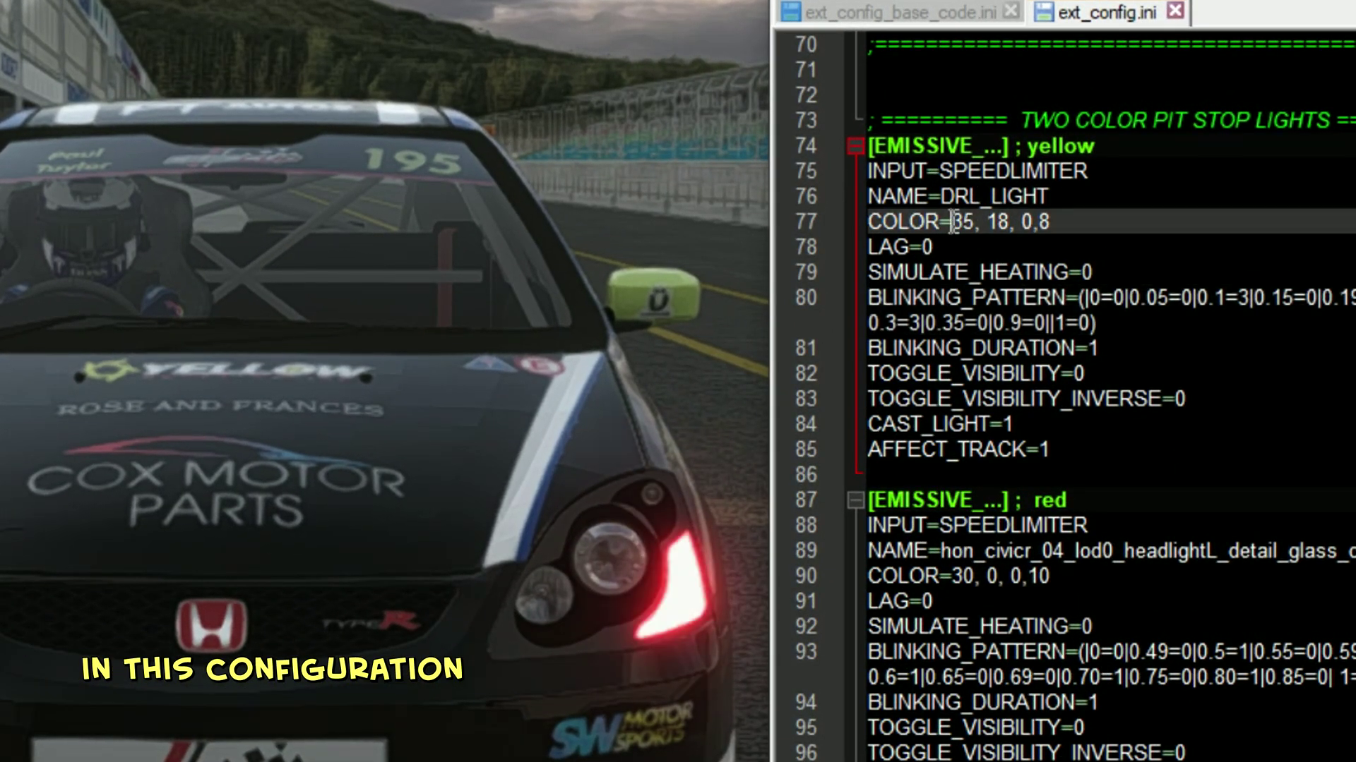
left_click_drag(952, 222, 1056, 223)
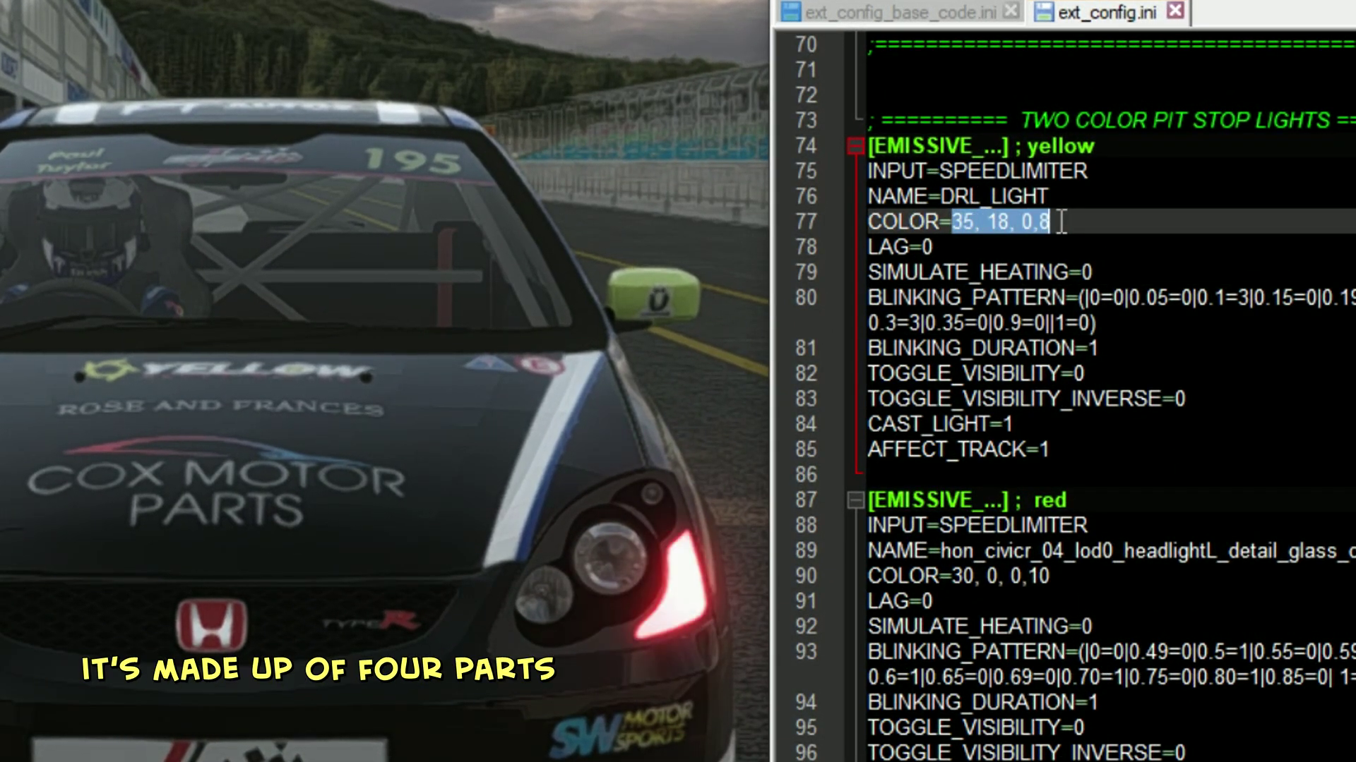
left_click_drag(1033, 223, 964, 233)
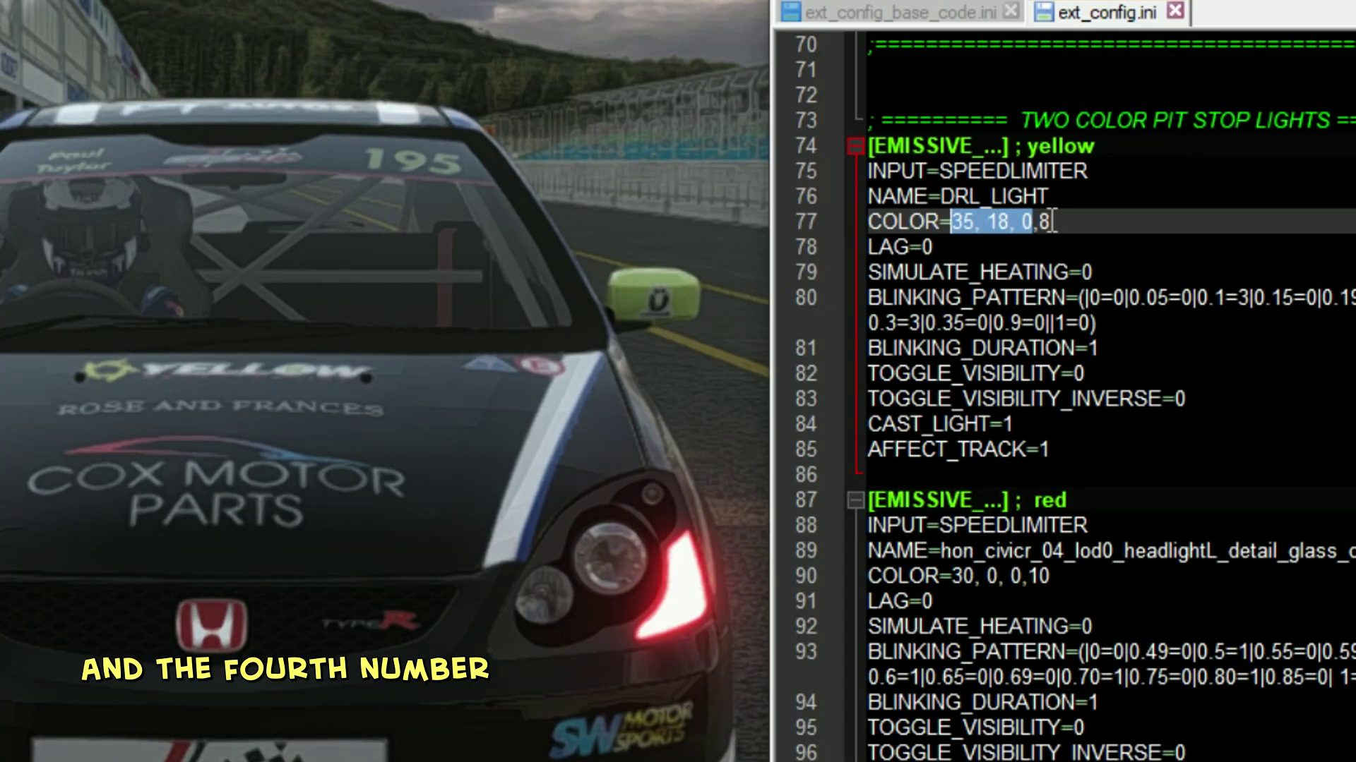
left_click_drag(1050, 224, 1041, 228)
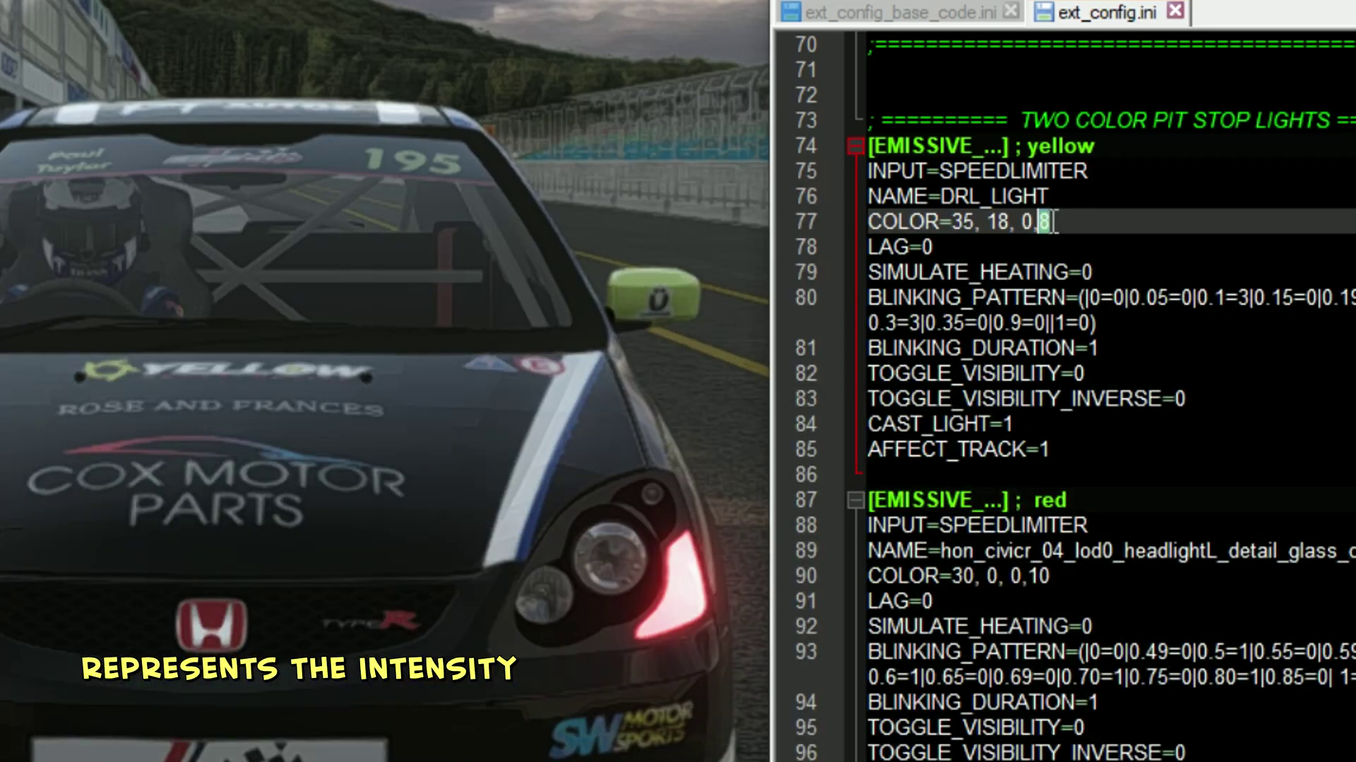
left_click(1007, 241)
left_click(1042, 224)
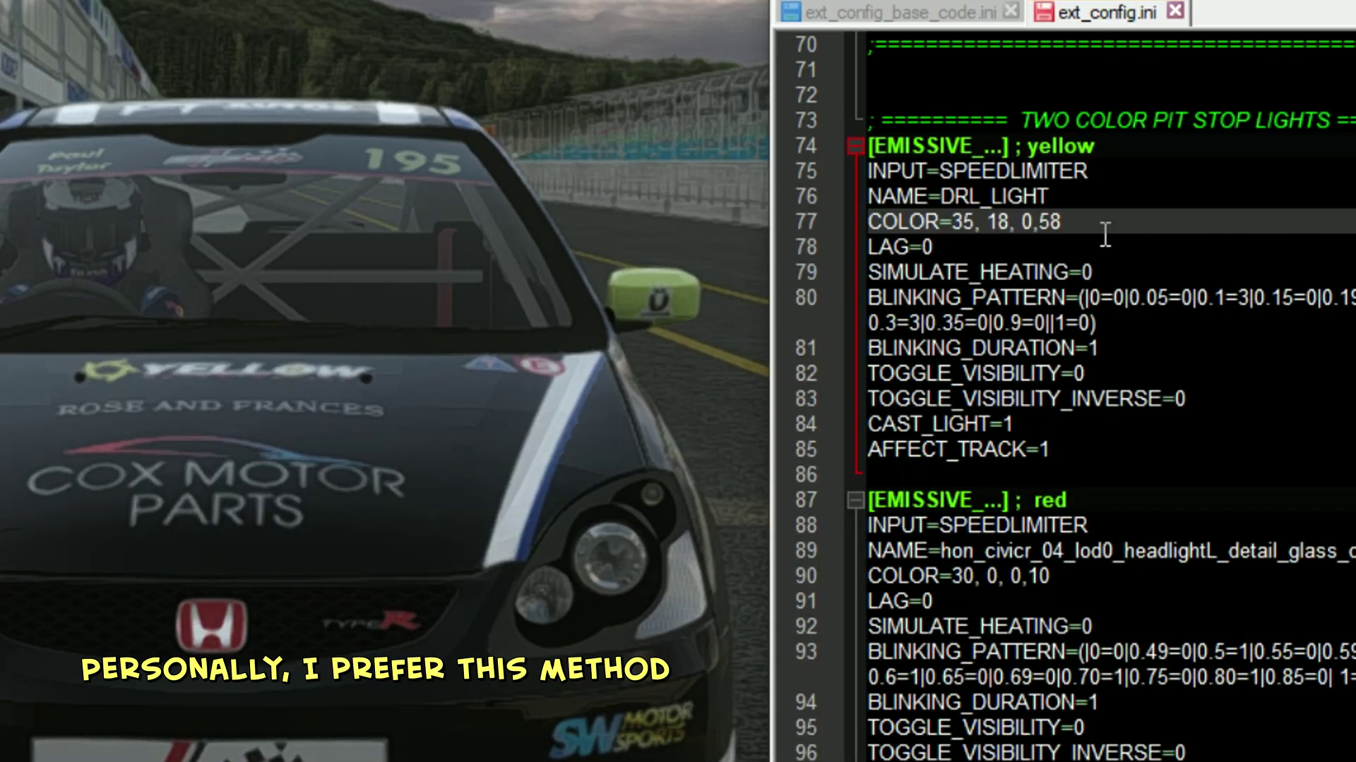
key("BackSpace")
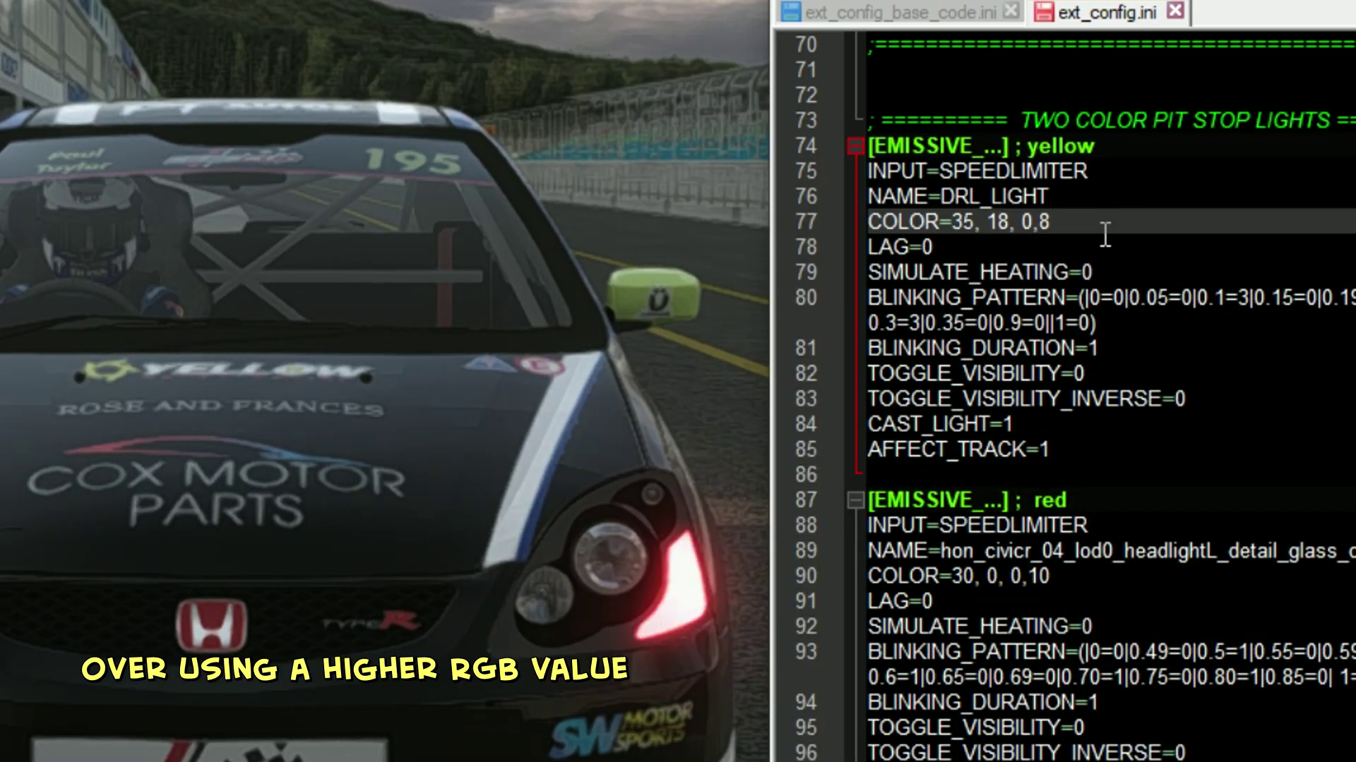
key("ctrl+s")
key("BackSpace")
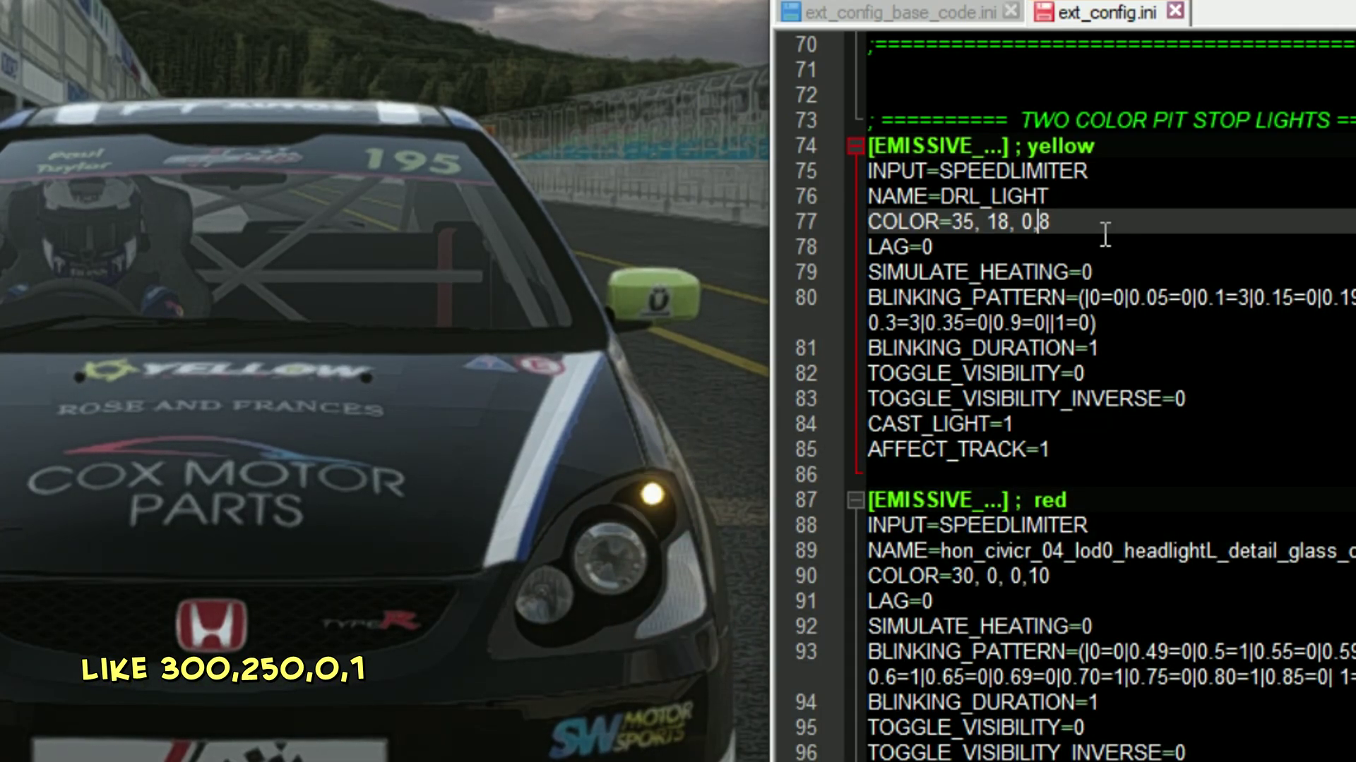
key("ctrl+s")
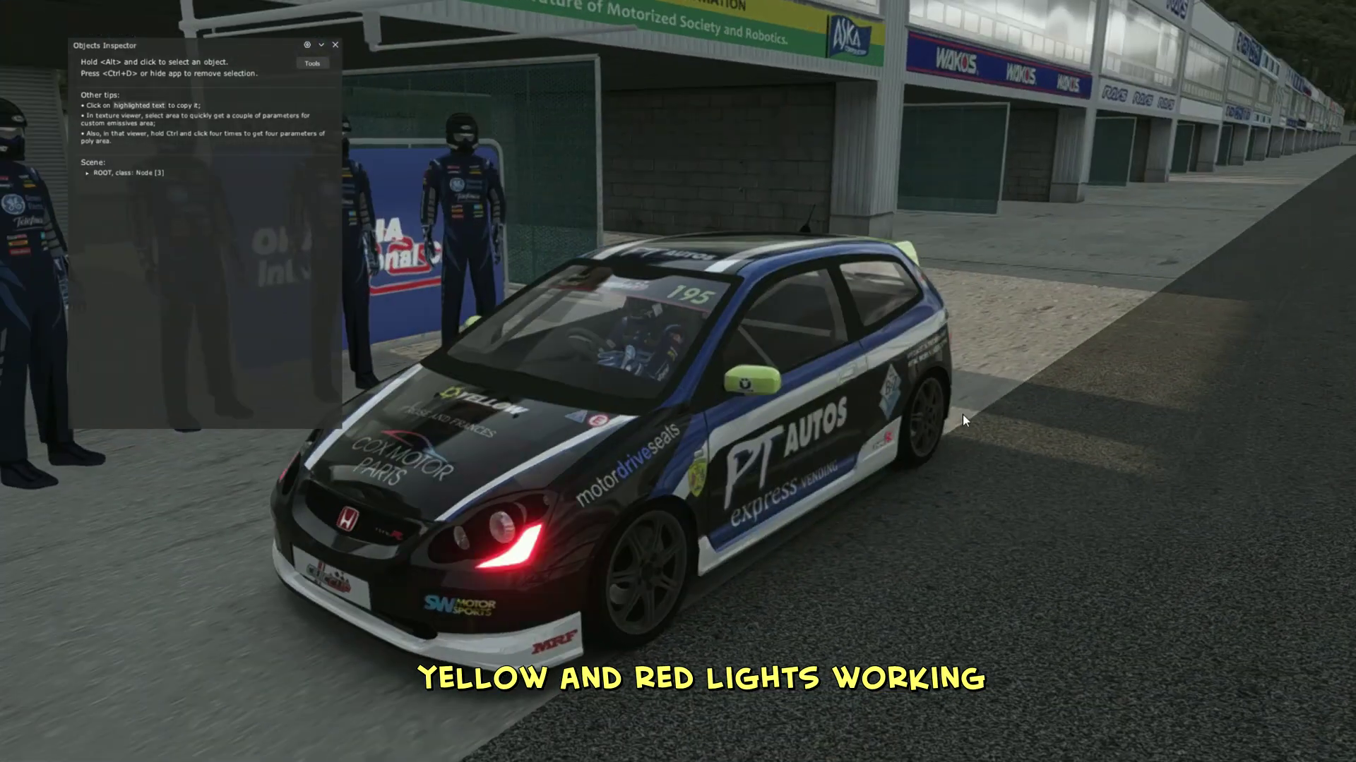
Add both rear taillight glass mesh names to the yellow pit light's NAME on line 76
left_click_drag(962, 414, 599, 408)
left_click(587, 415, "alt")
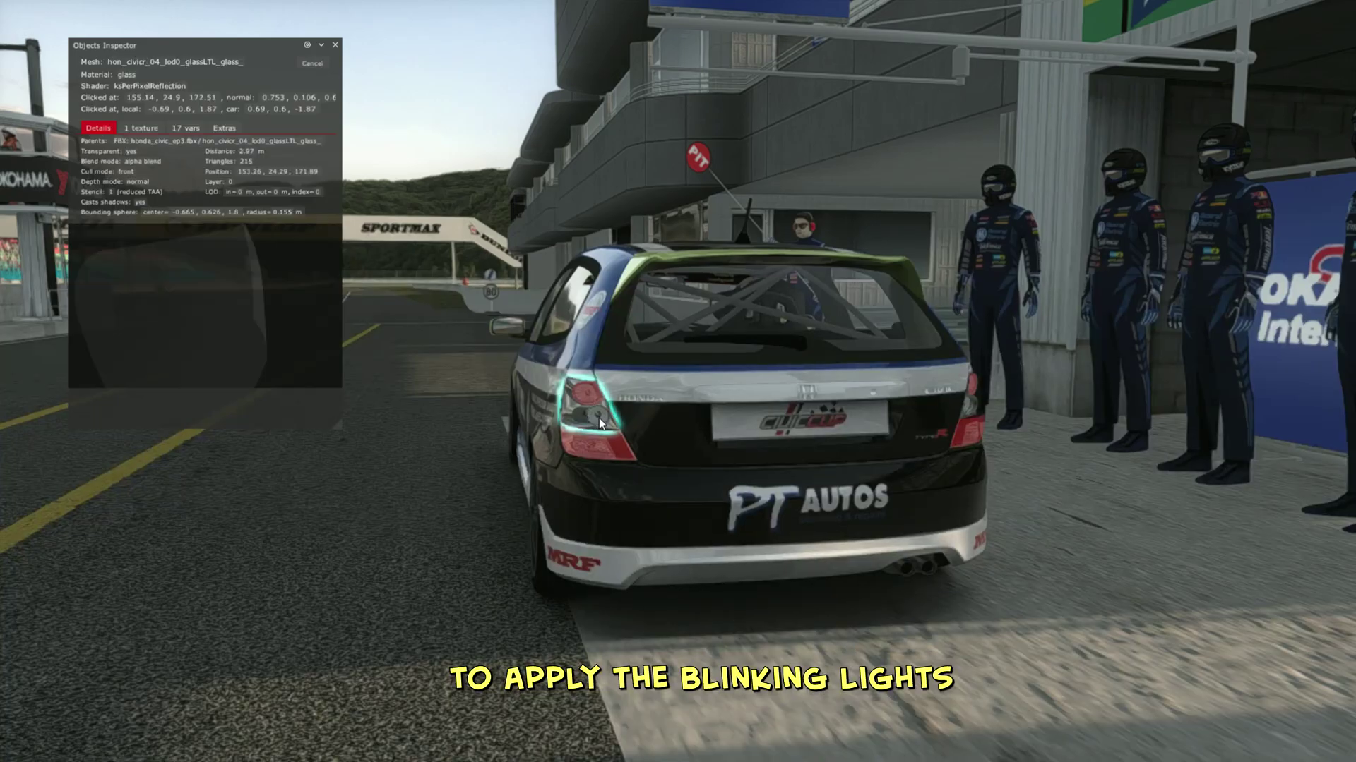
left_click_drag(835, 403, 802, 405)
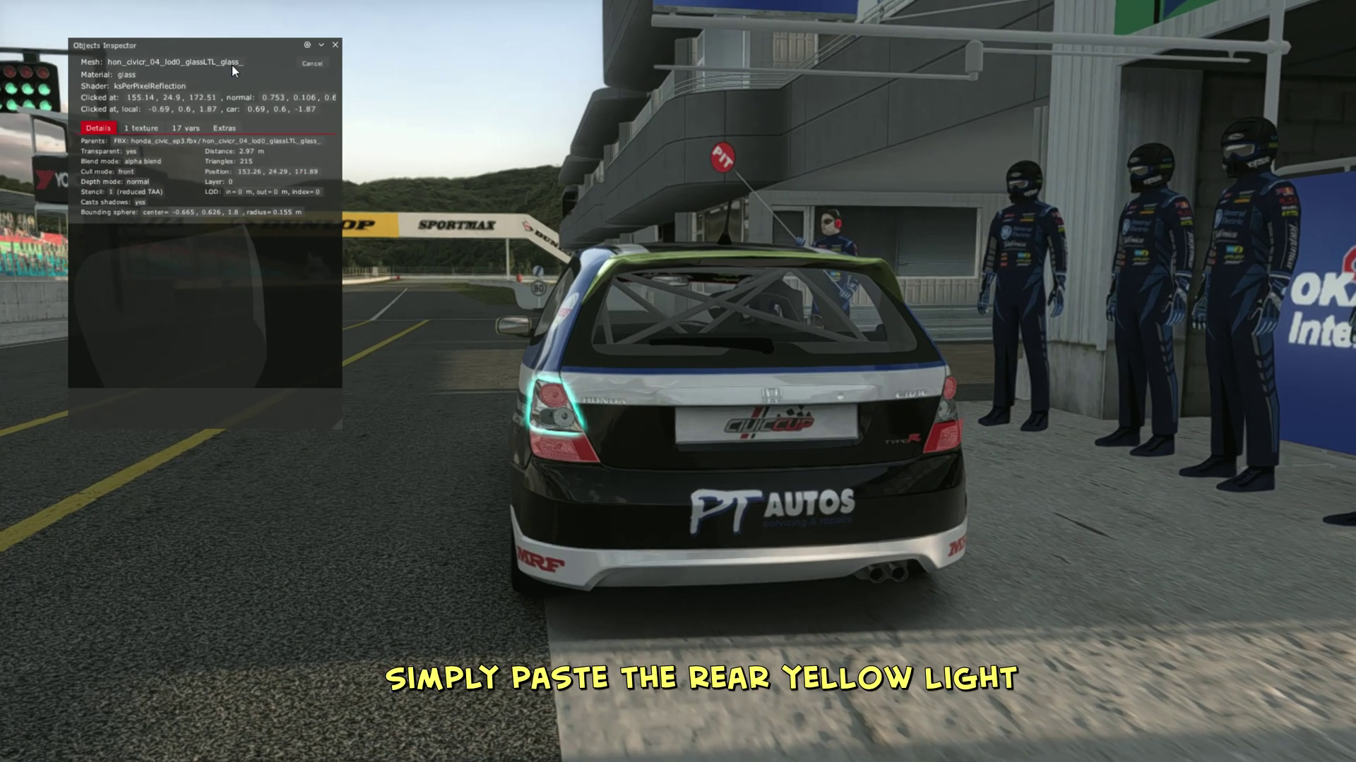
left_click(231, 65)
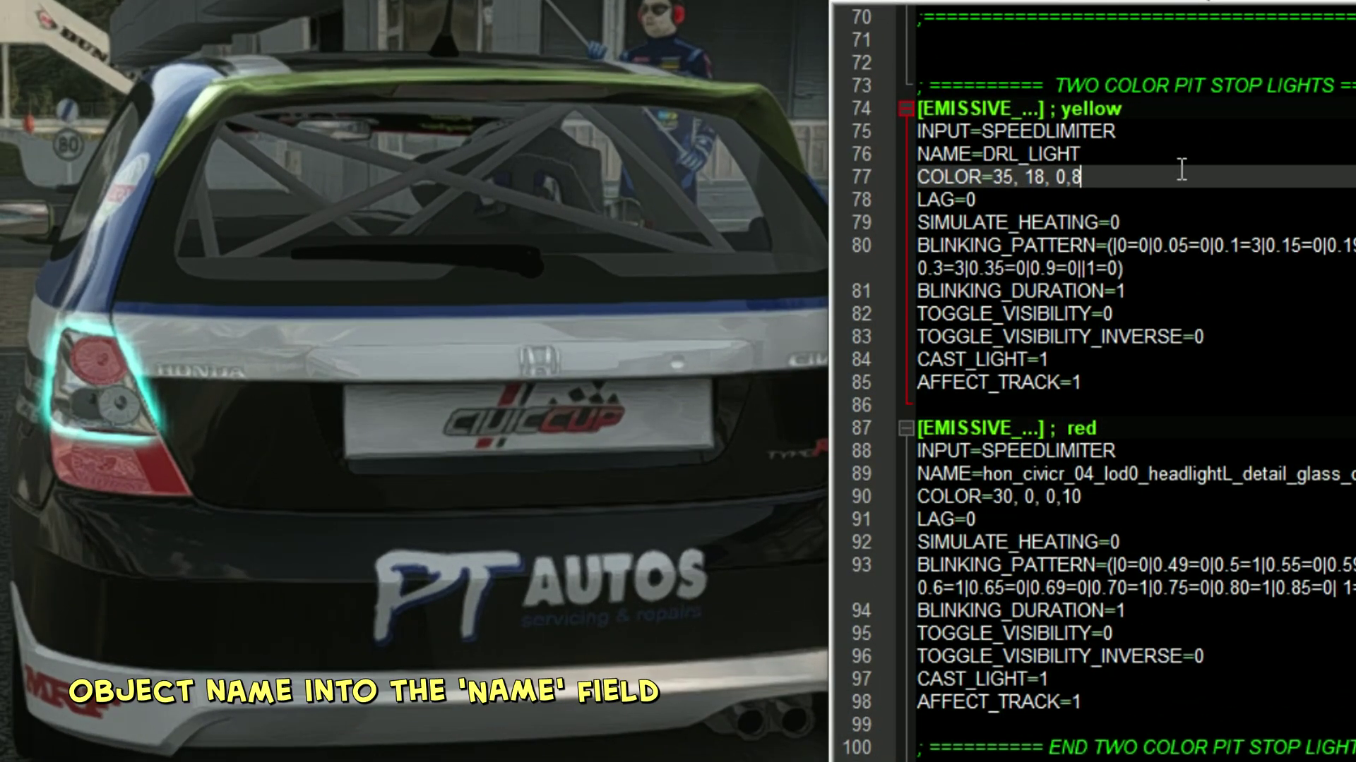
left_click(1029, 153)
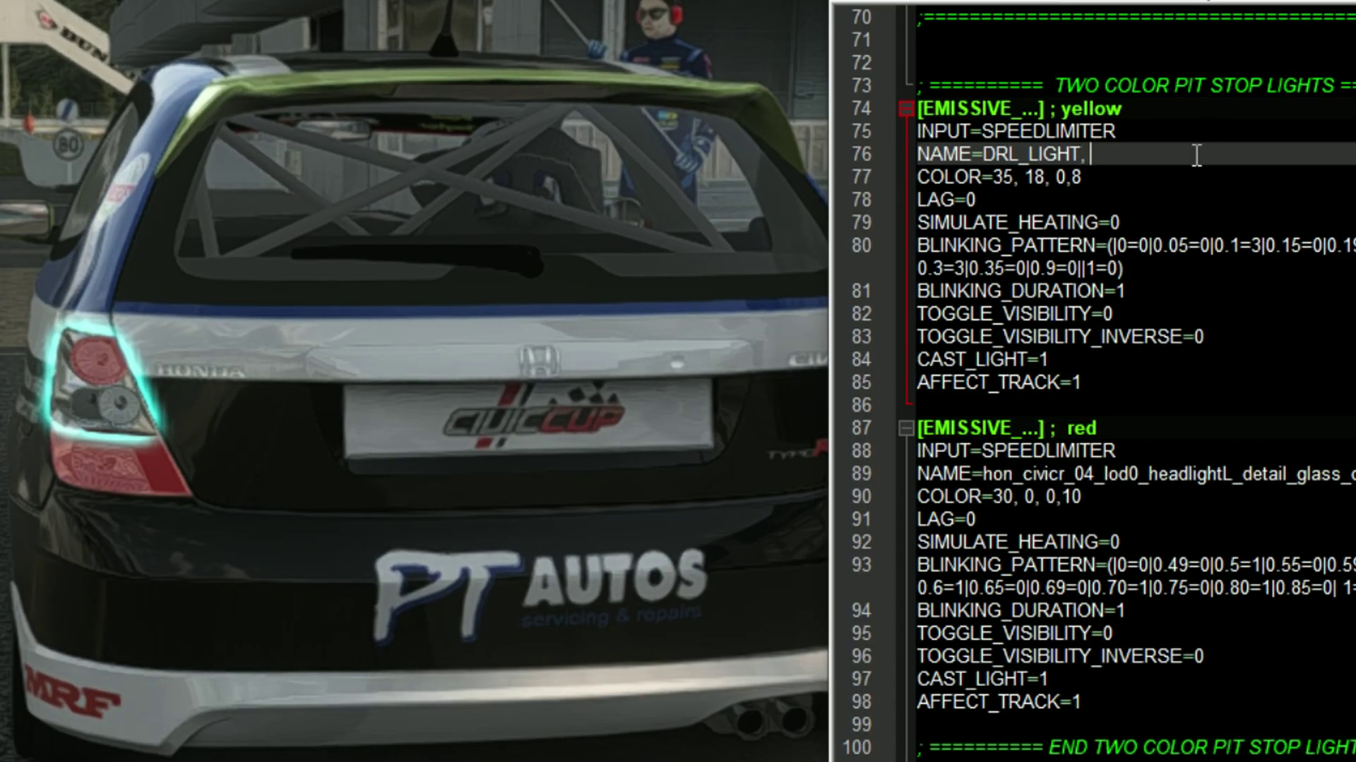
key("ctrl+v")
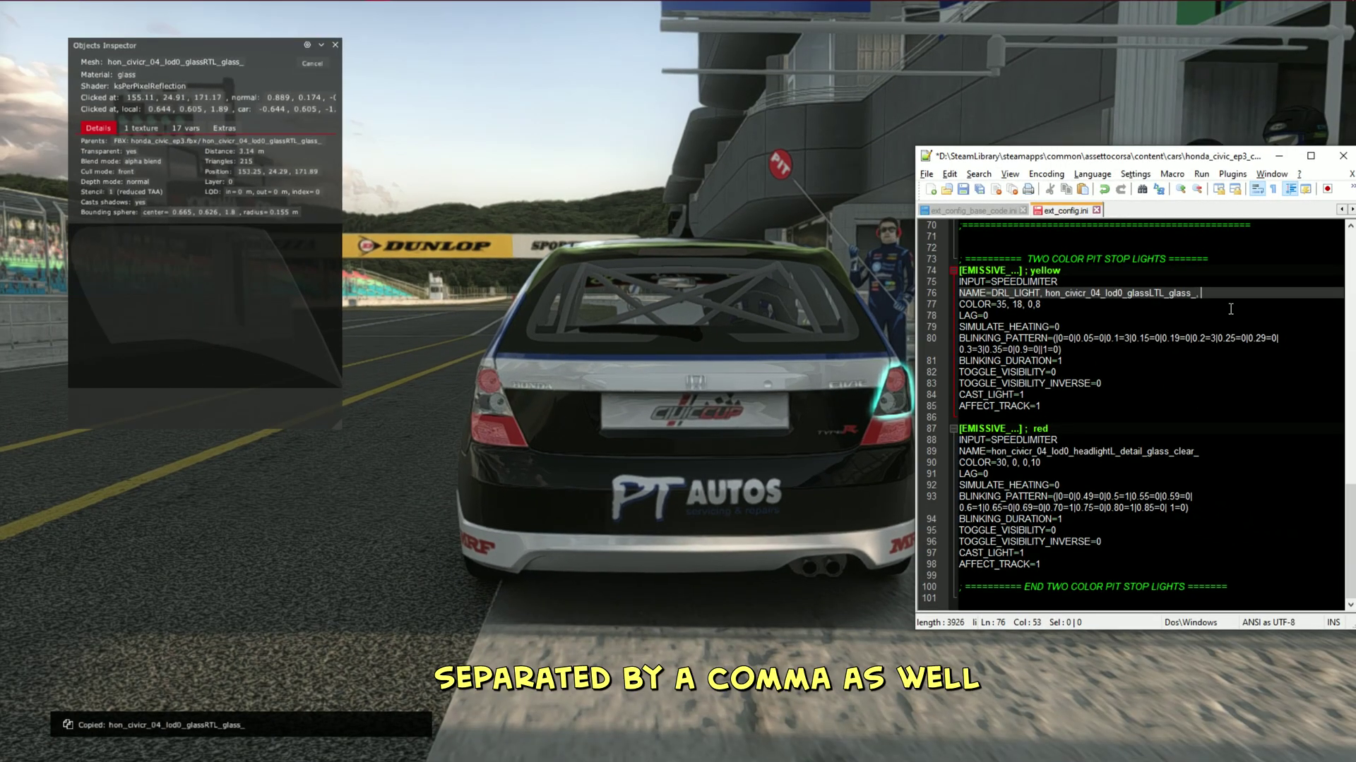
type("hon_civicr_04_lod0_glassRTL_glass_")
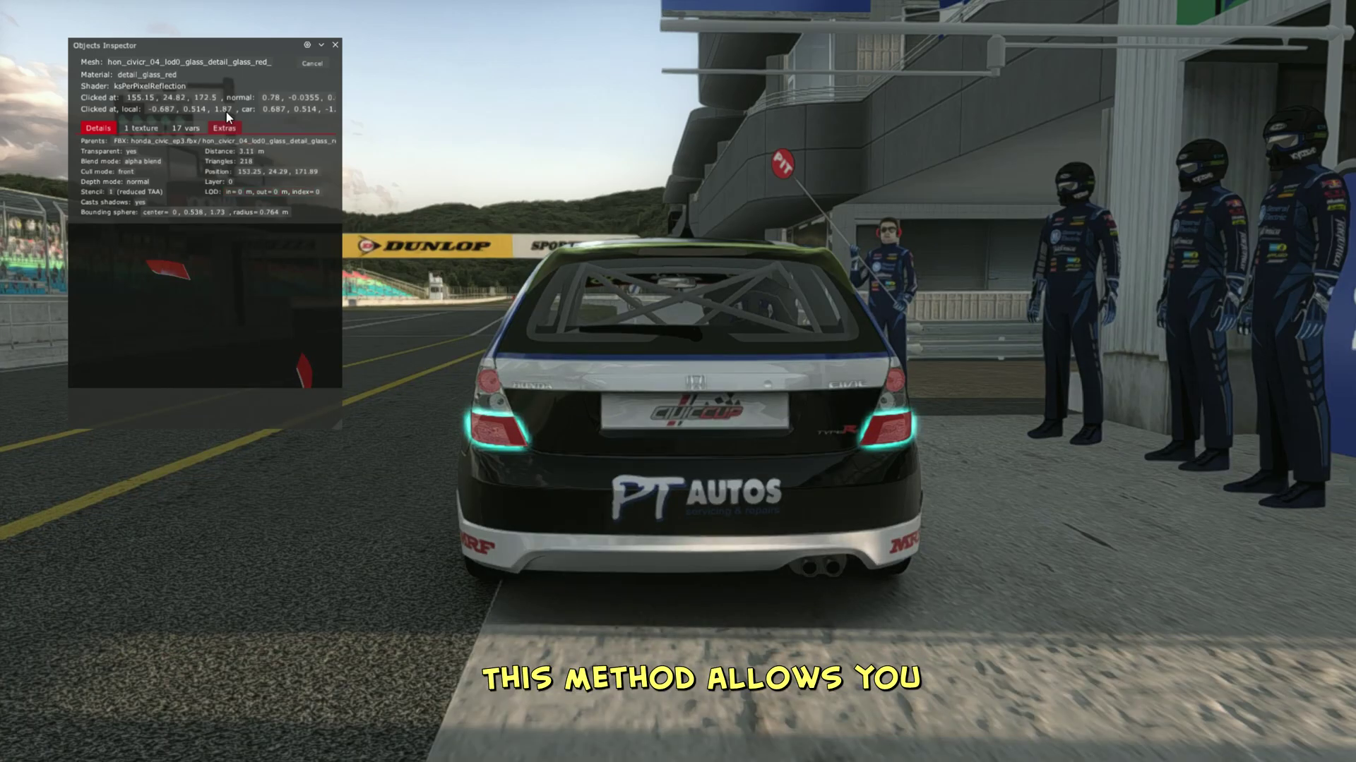
Append hon_civicr_04_lod0_glass_detail_glass_red_ to the red light's NAME list and save
left_click(228, 61)
key("alt+Tab")
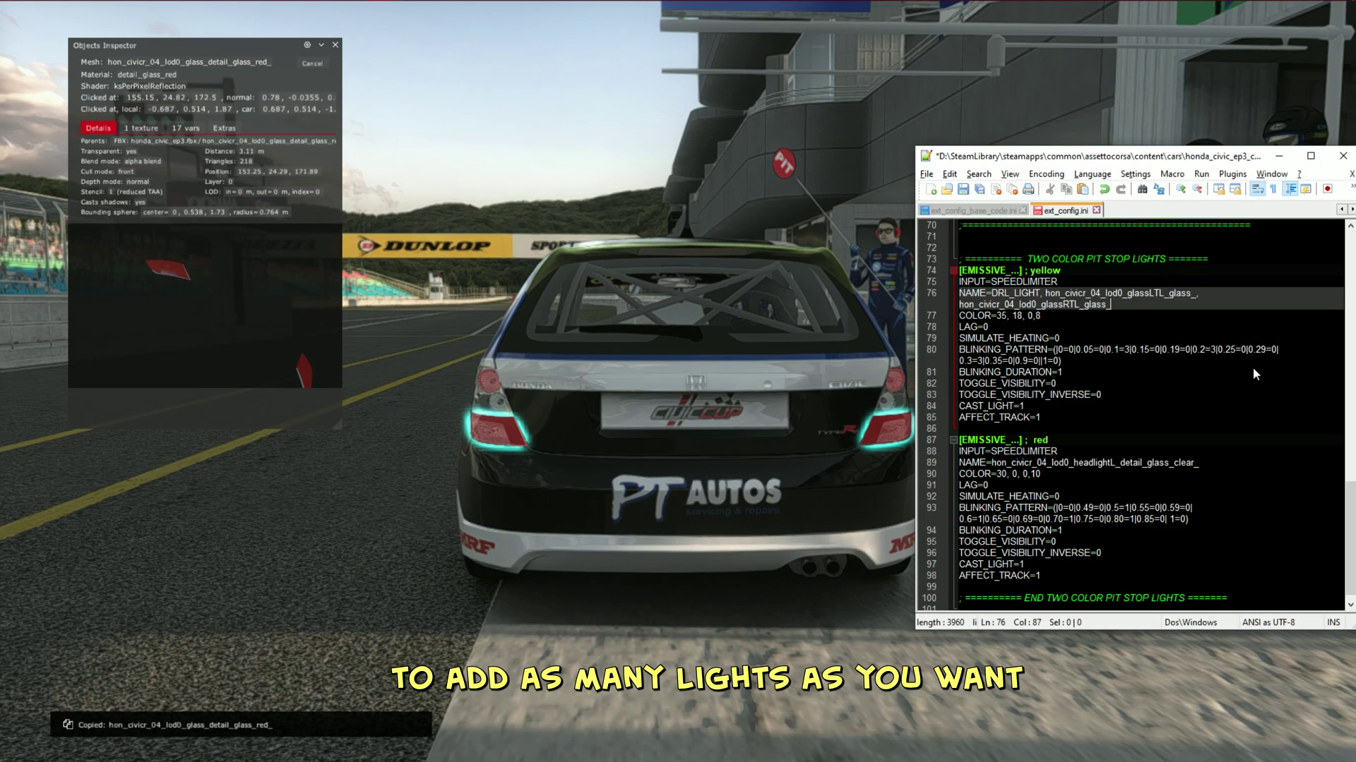
left_click(1223, 468)
type(",")
type("hon_civicr_04_lod0_glass_detail_glass_red_")
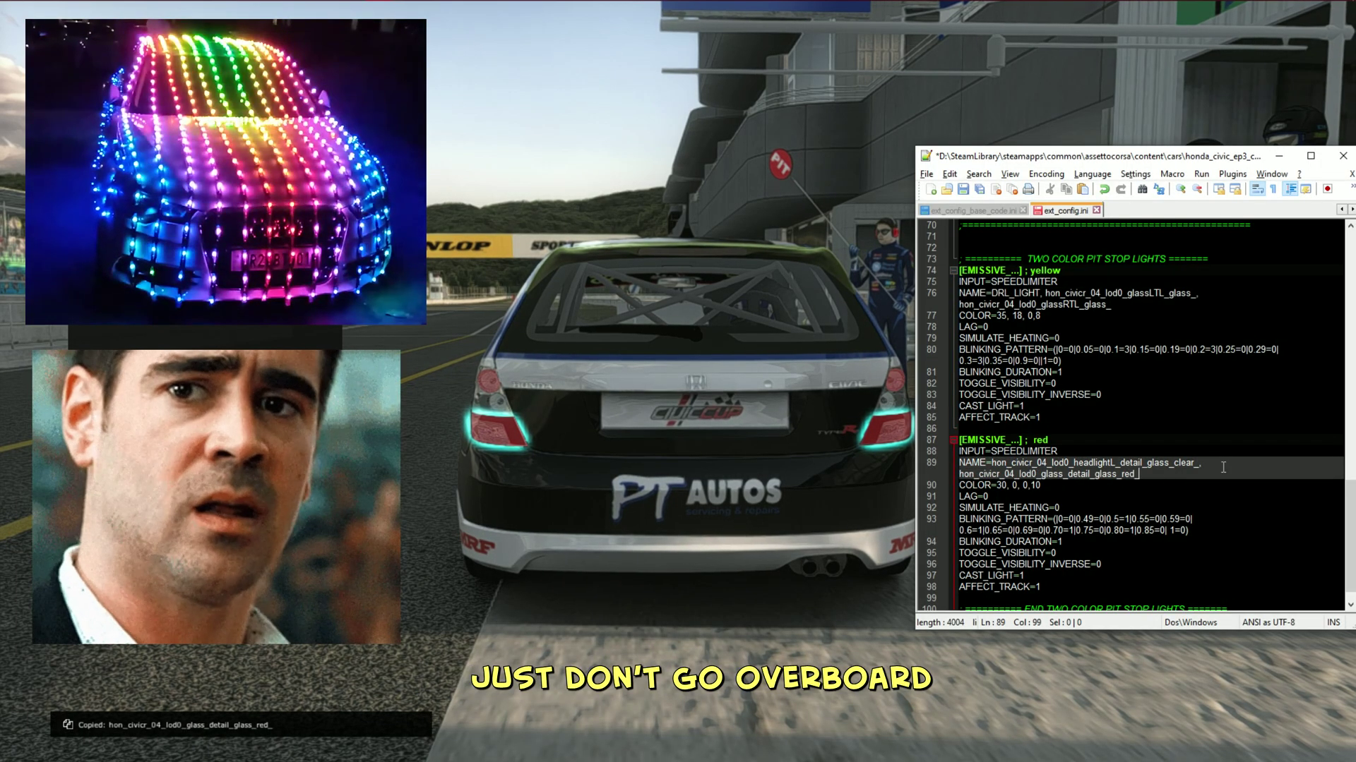
key("ctrl+s")
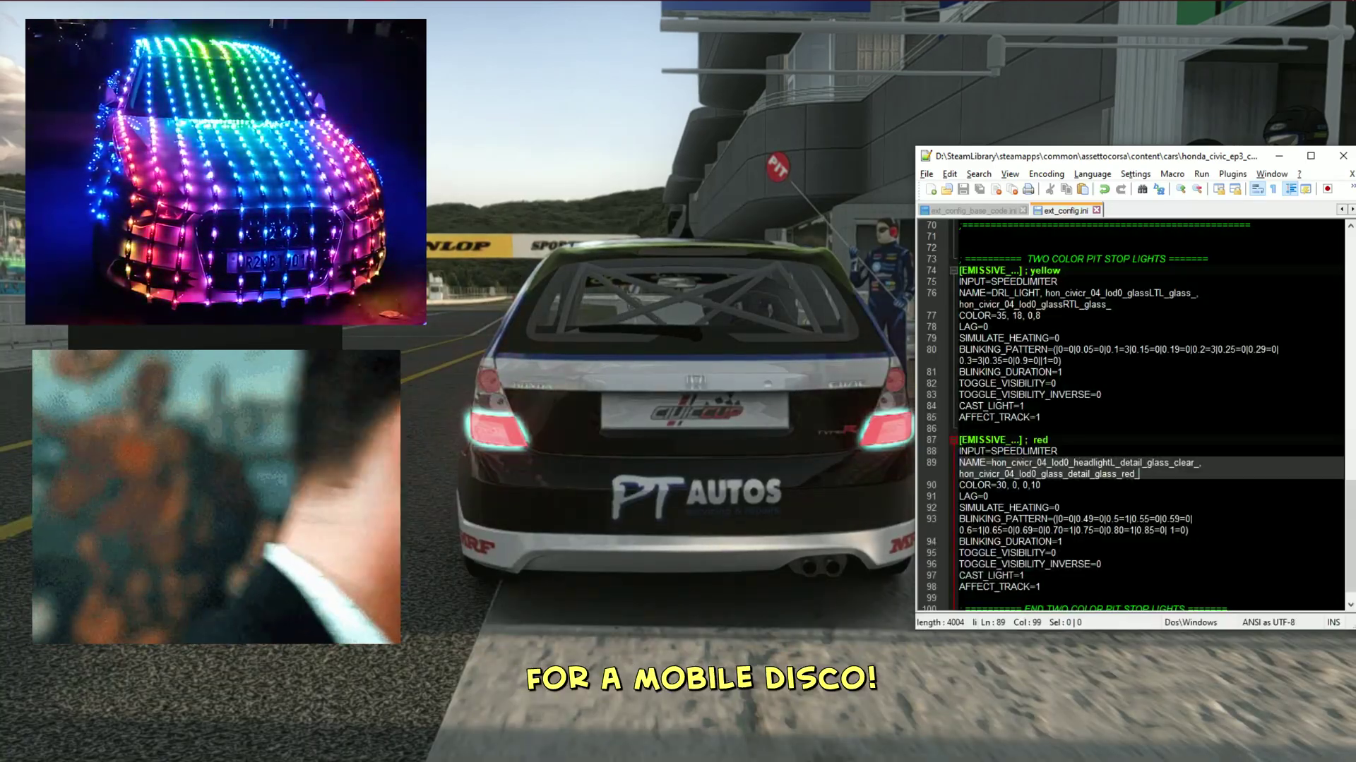
Clear the inspected selection and close the Objects Inspector
key("alt+Tab")
left_click(316, 62)
left_click_drag(726, 446, 454, 459)
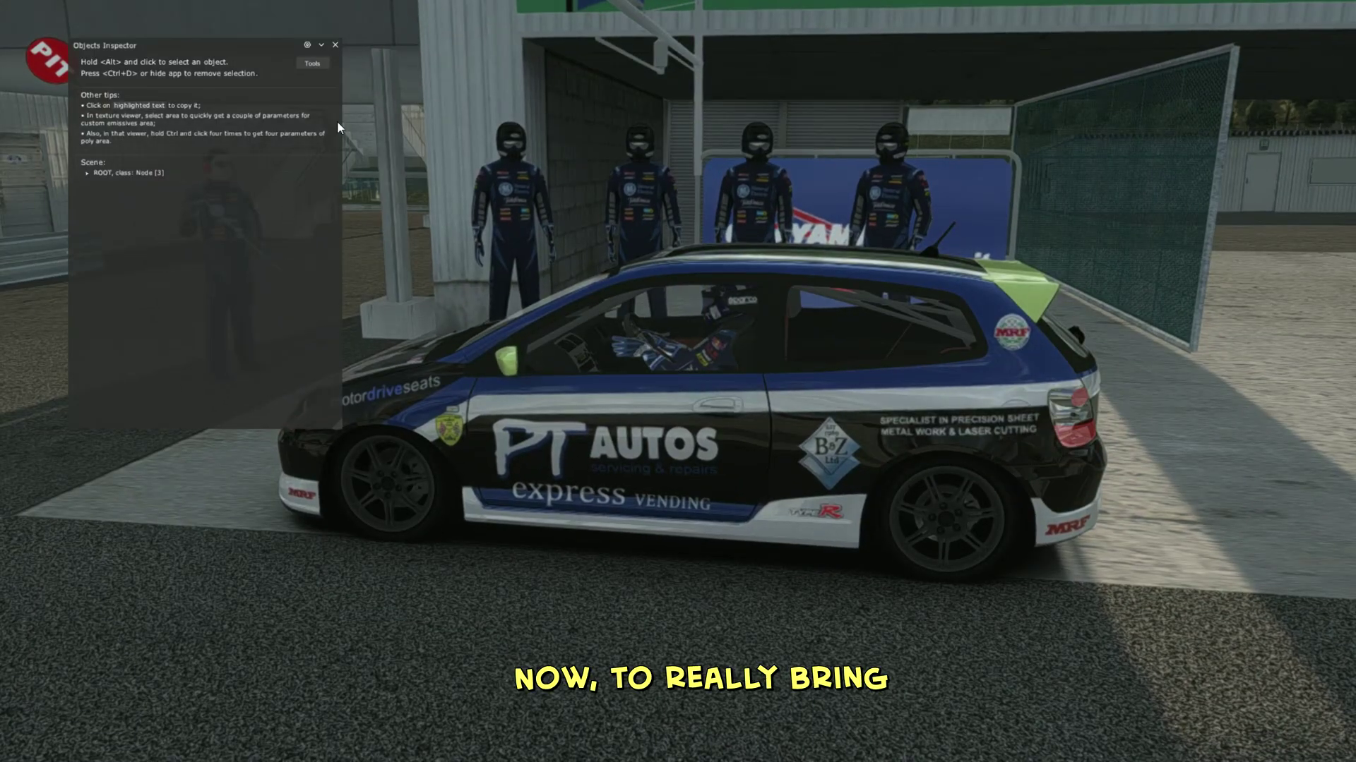
left_click(335, 44)
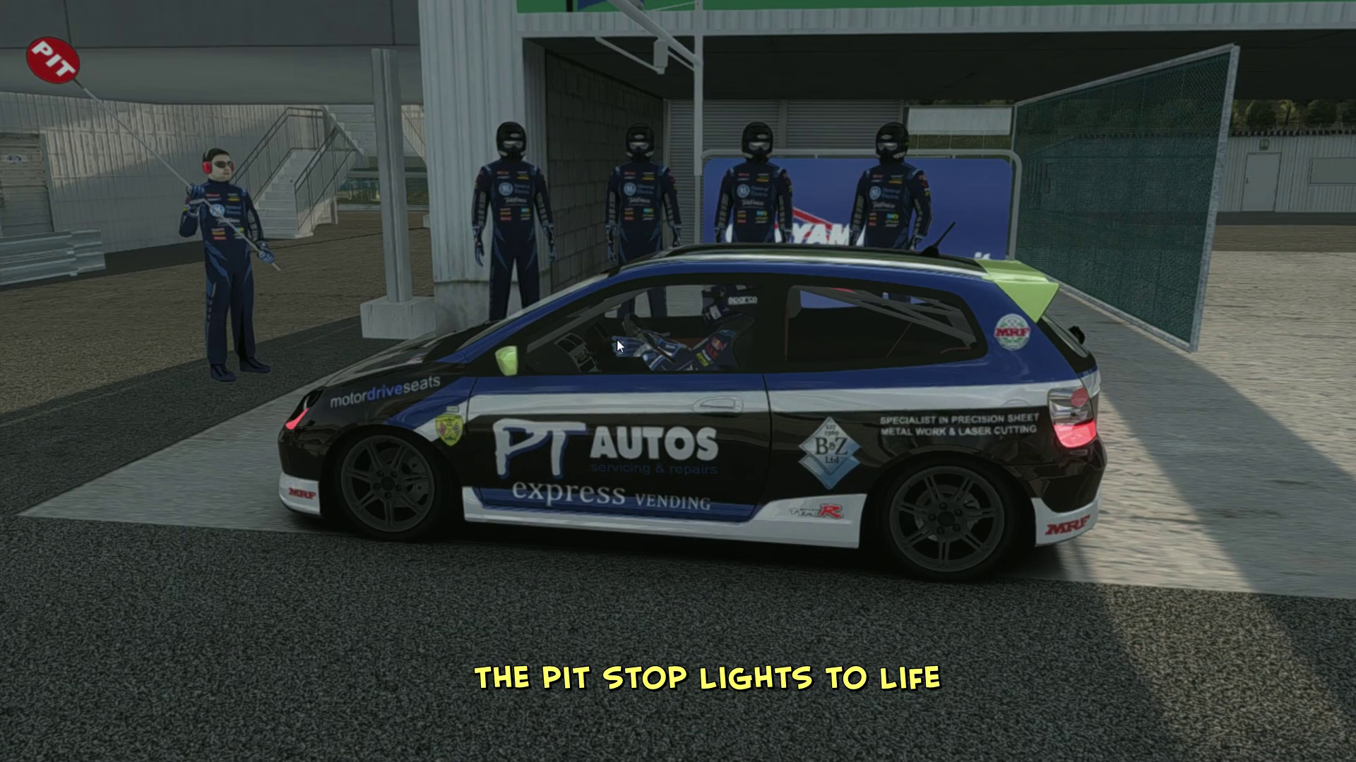
key("alt+Tab")
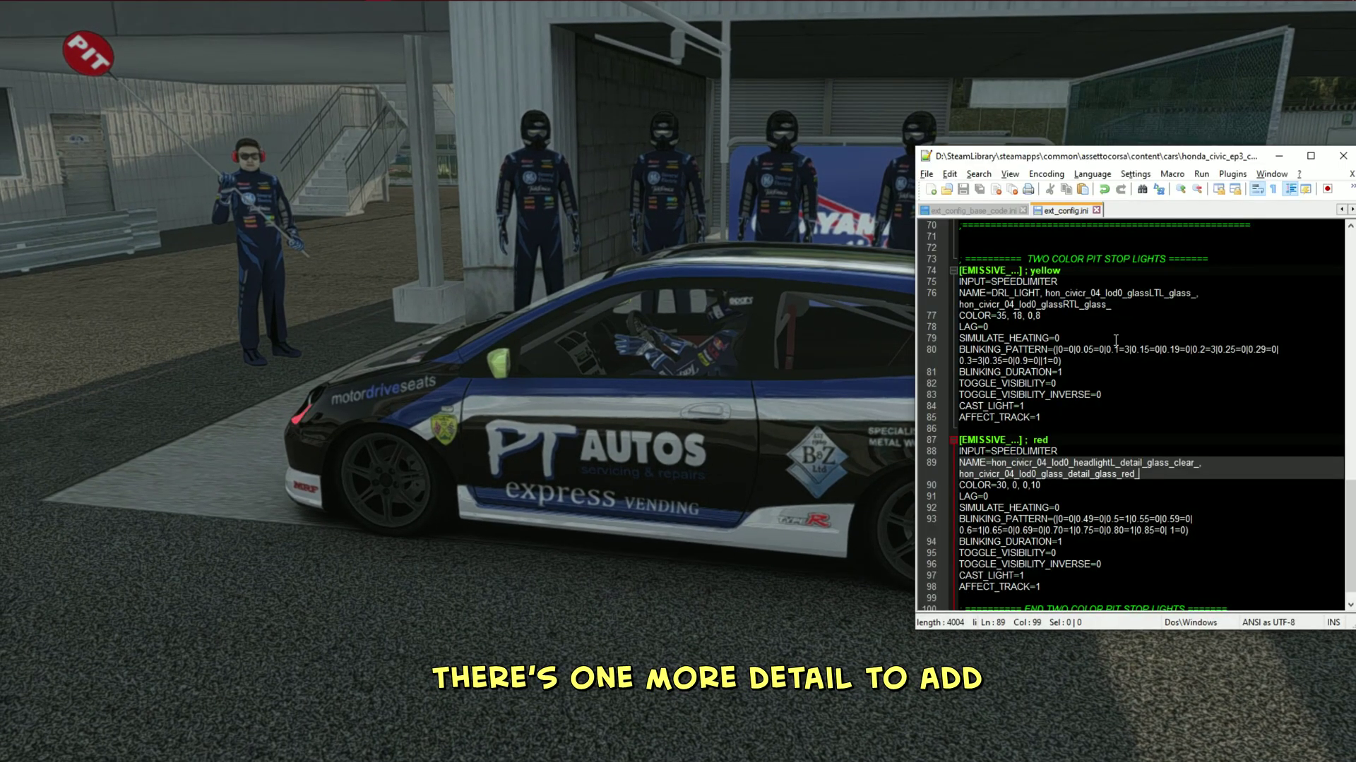
Copy the bounced pit stop lights block from the base code and paste it after line 100
left_click(970, 211)
scroll(1027, 457, "down", 4)
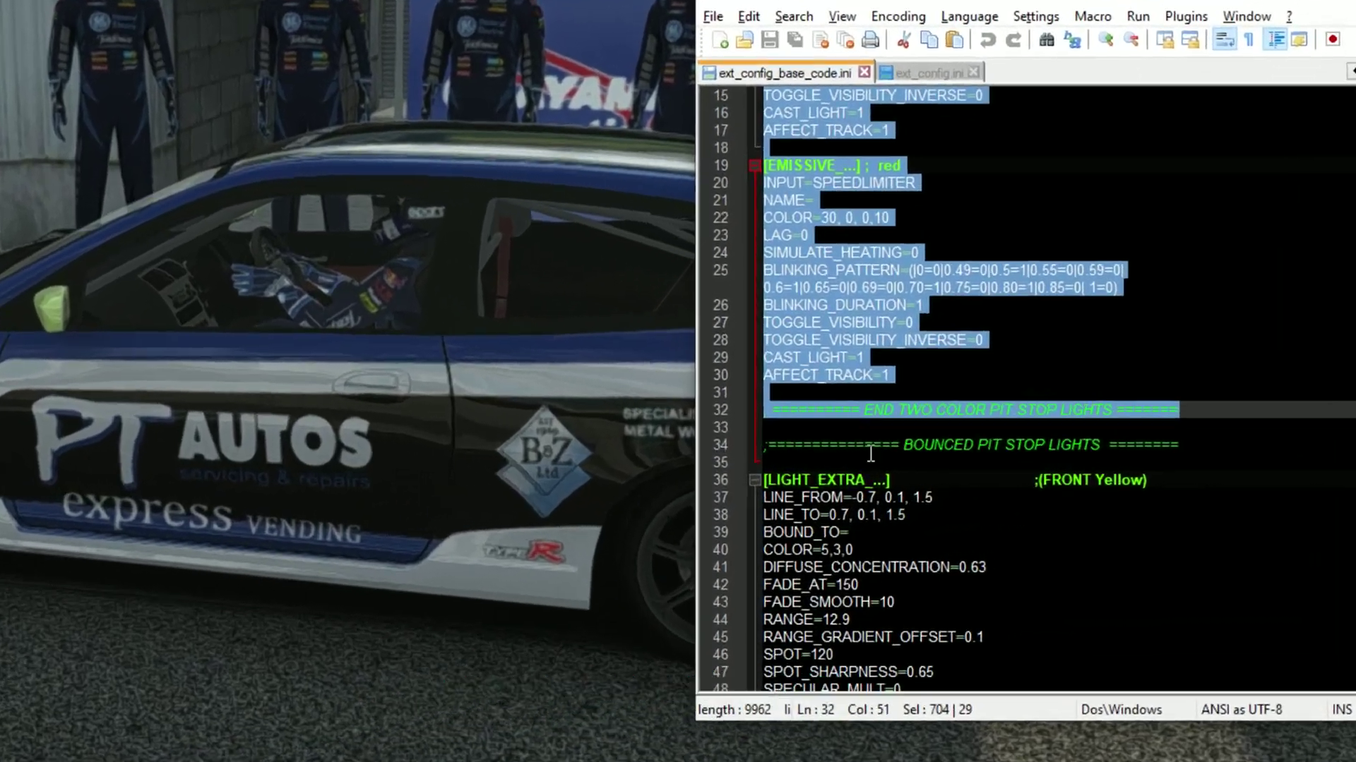
left_click(871, 454)
left_click_drag(763, 427, 1144, 559)
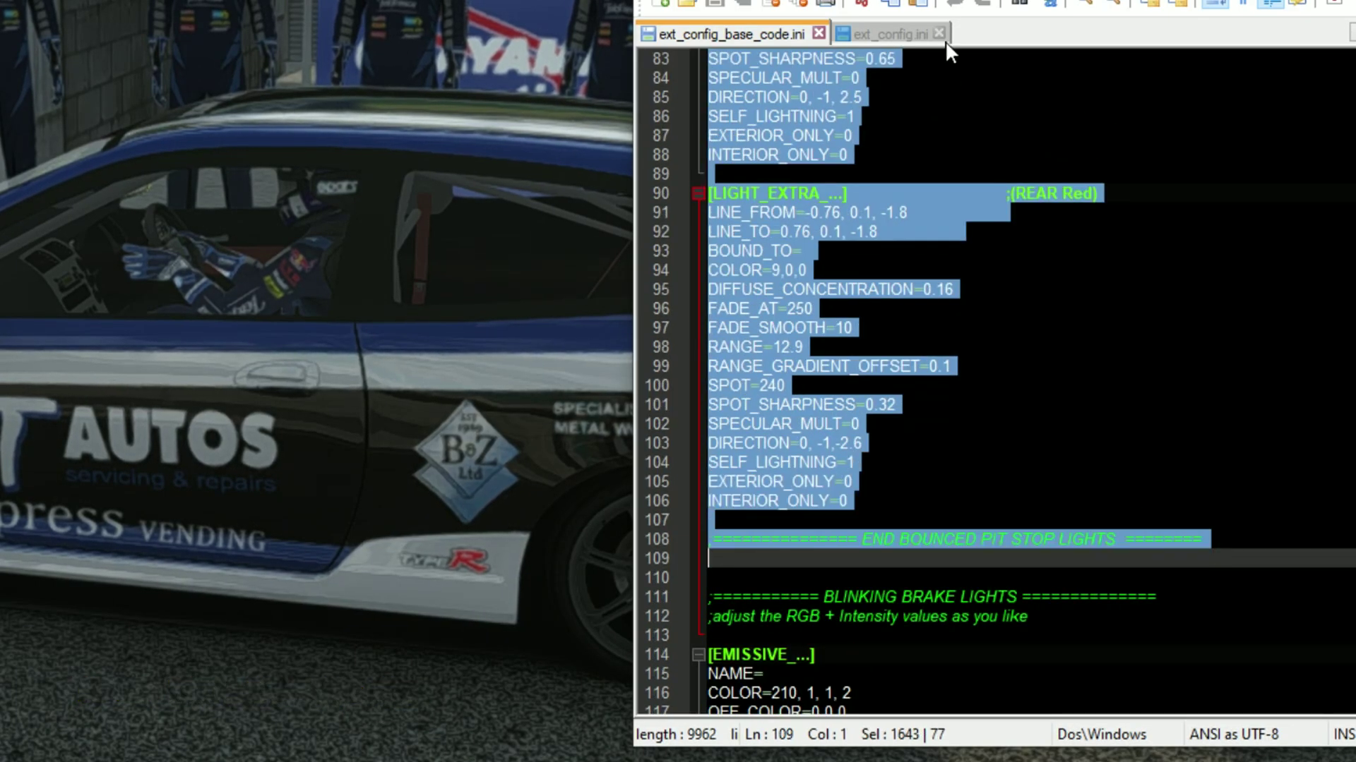
left_click(844, 29)
scroll(1070, 607, "down", 1)
left_click(1209, 669)
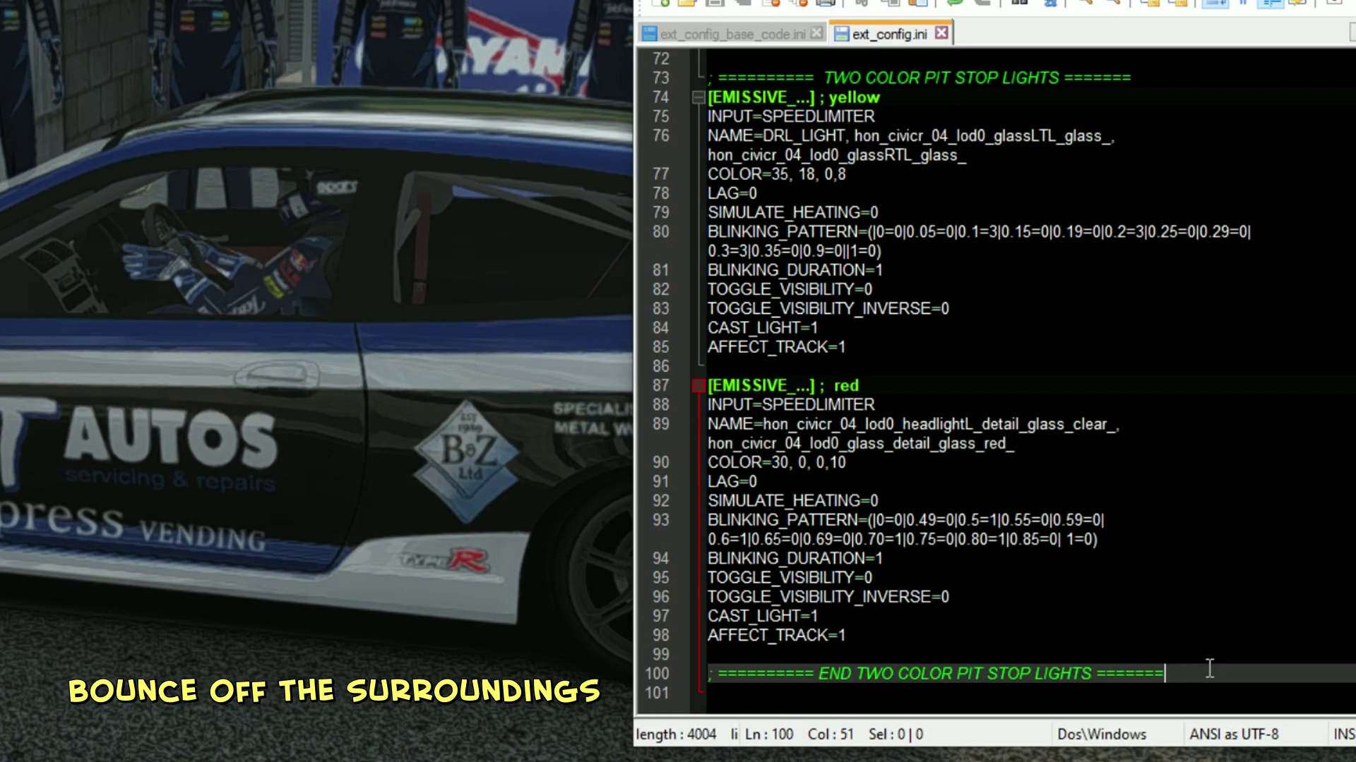
key("Return")
key("Return")
key("ctrl+v")
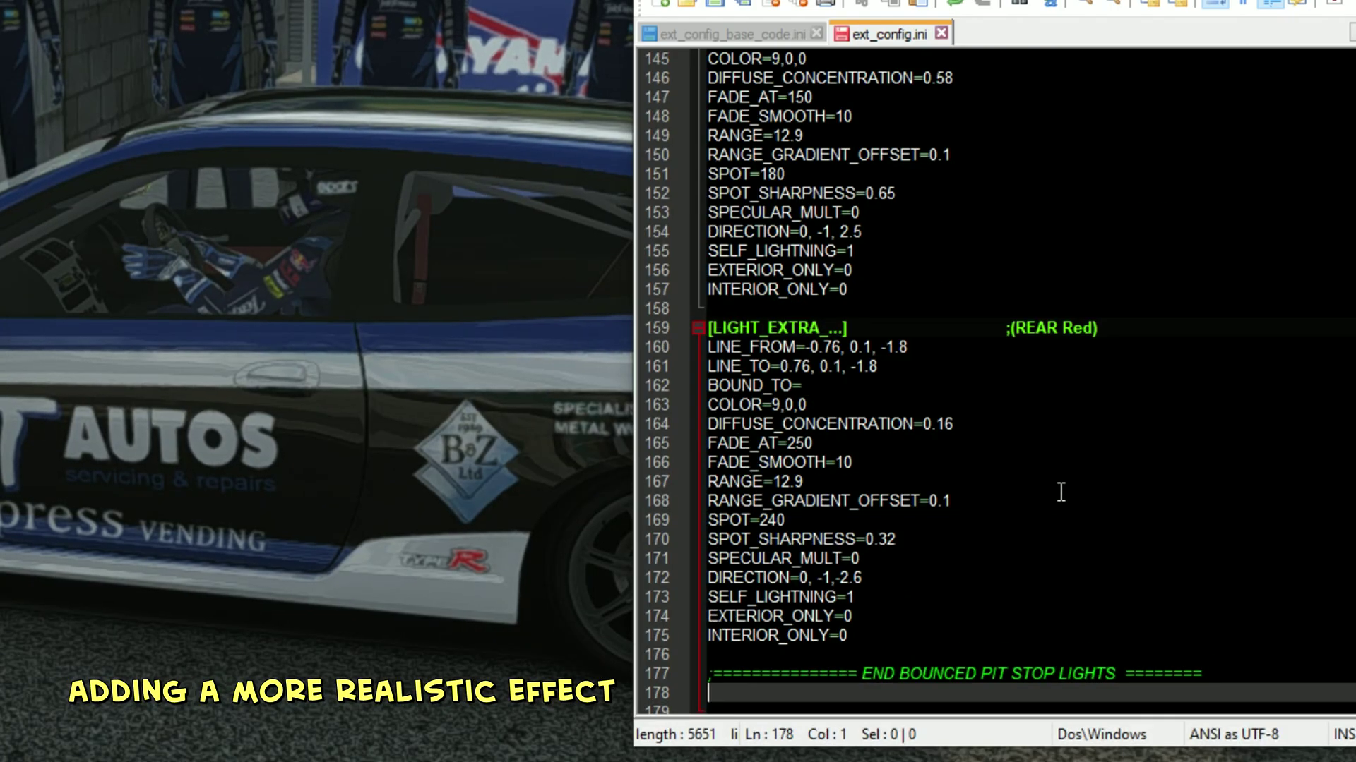
Set BOUND_TO=DRL_LIGHT on the front and rear yellow bounced lights
scroll(1011, 317, "up", 20)
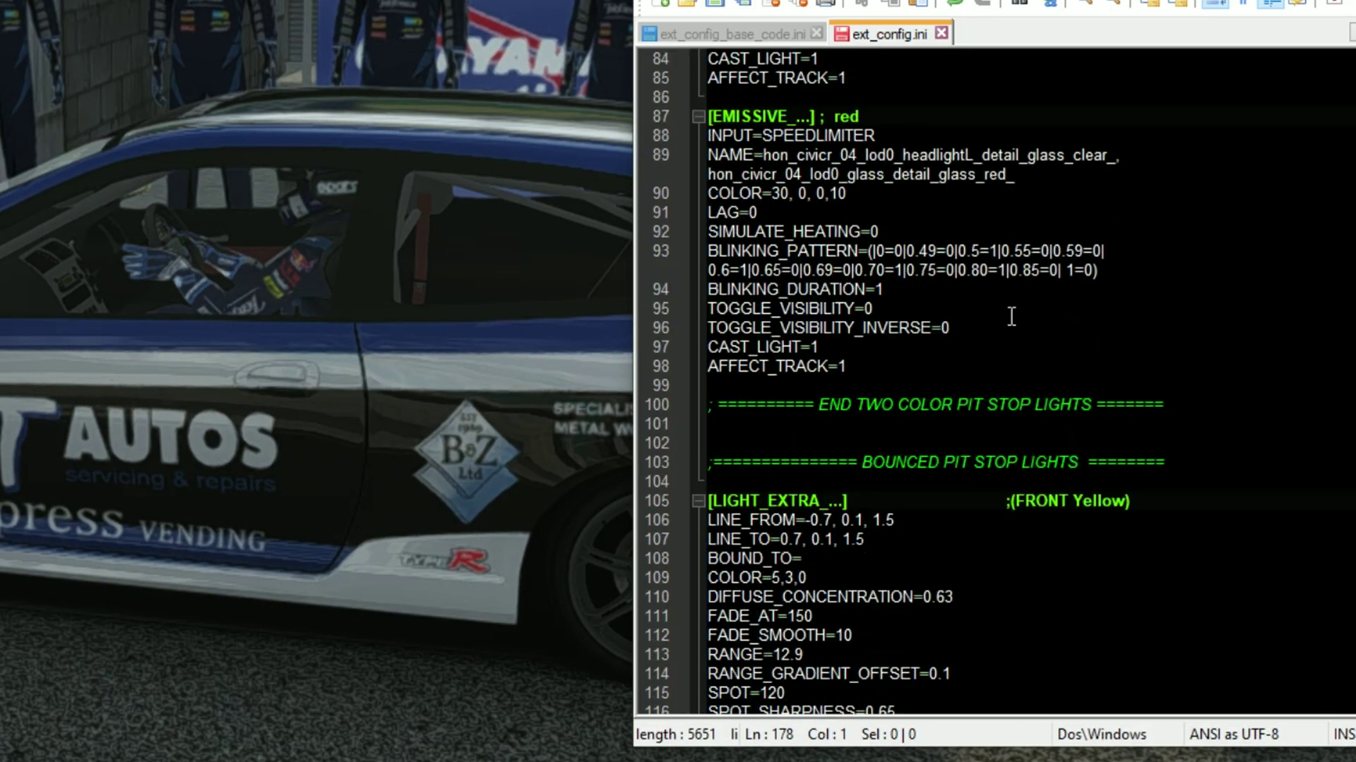
scroll(1011, 316, "up", 4)
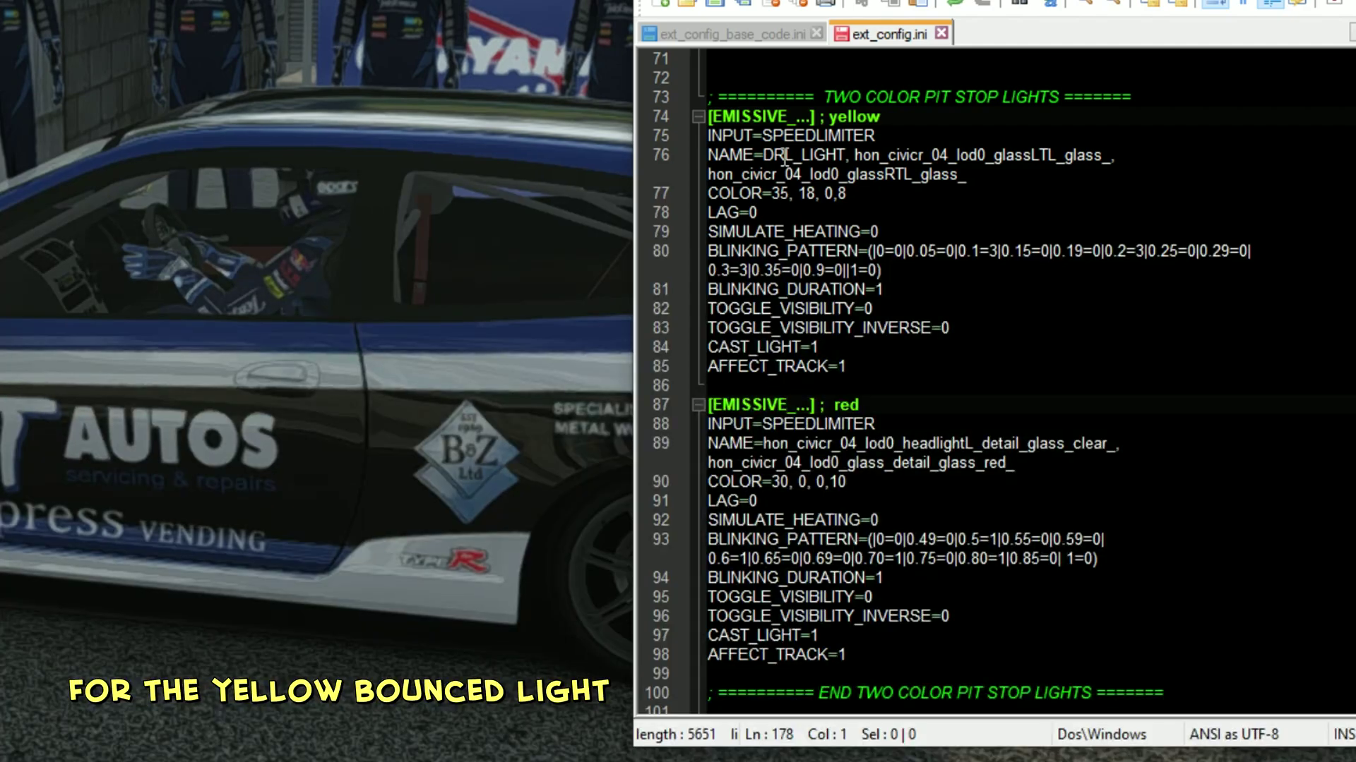
left_click(784, 155)
double_click(782, 154)
key("ctrl+c")
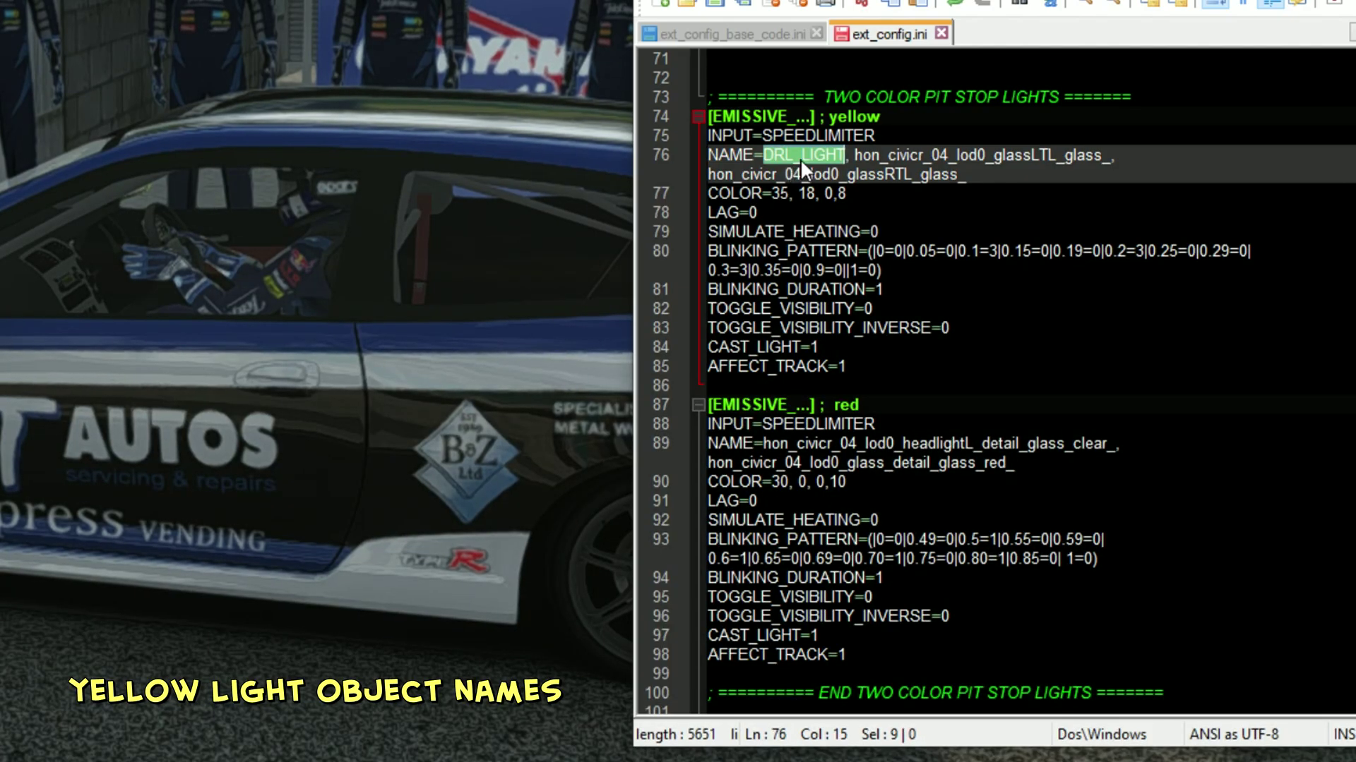
scroll(811, 174, "down", 4)
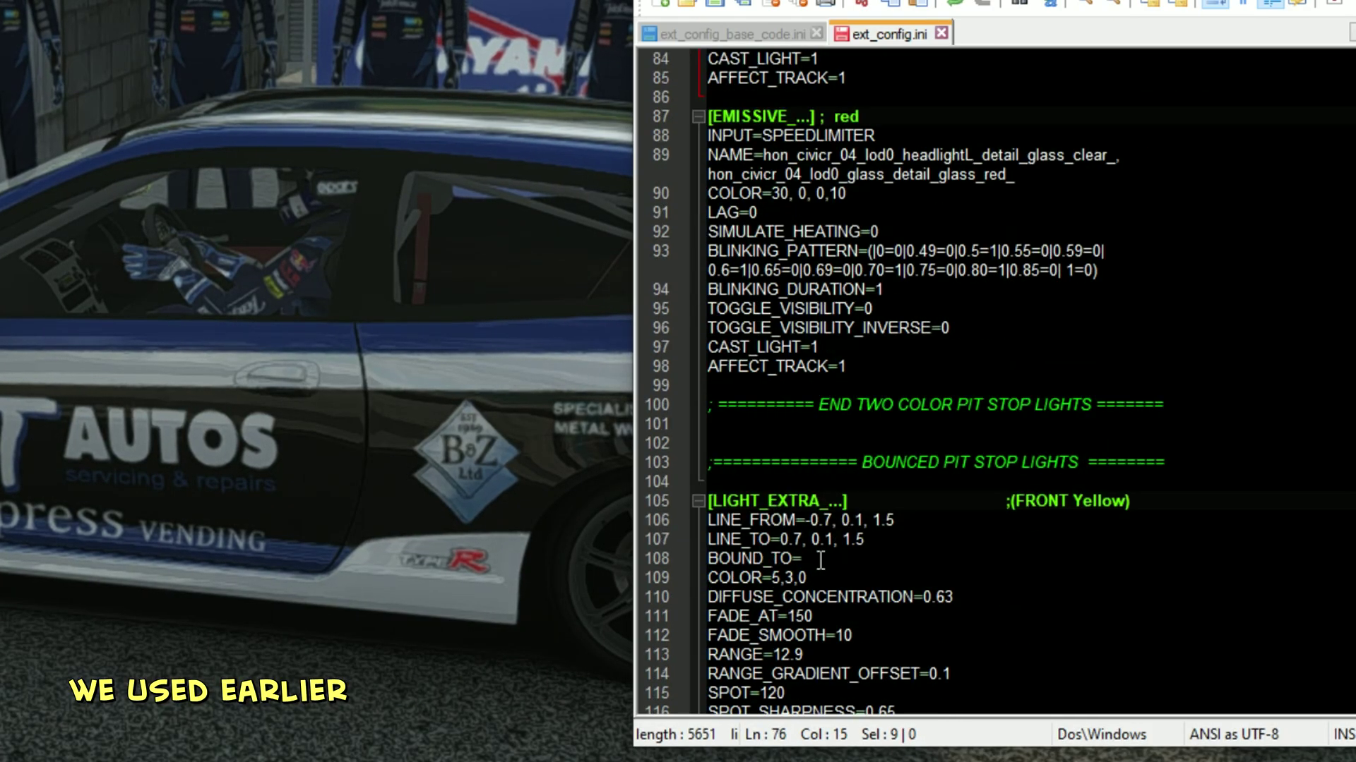
left_click(821, 559)
key("ctrl+v")
scroll(820, 560, "down", 6)
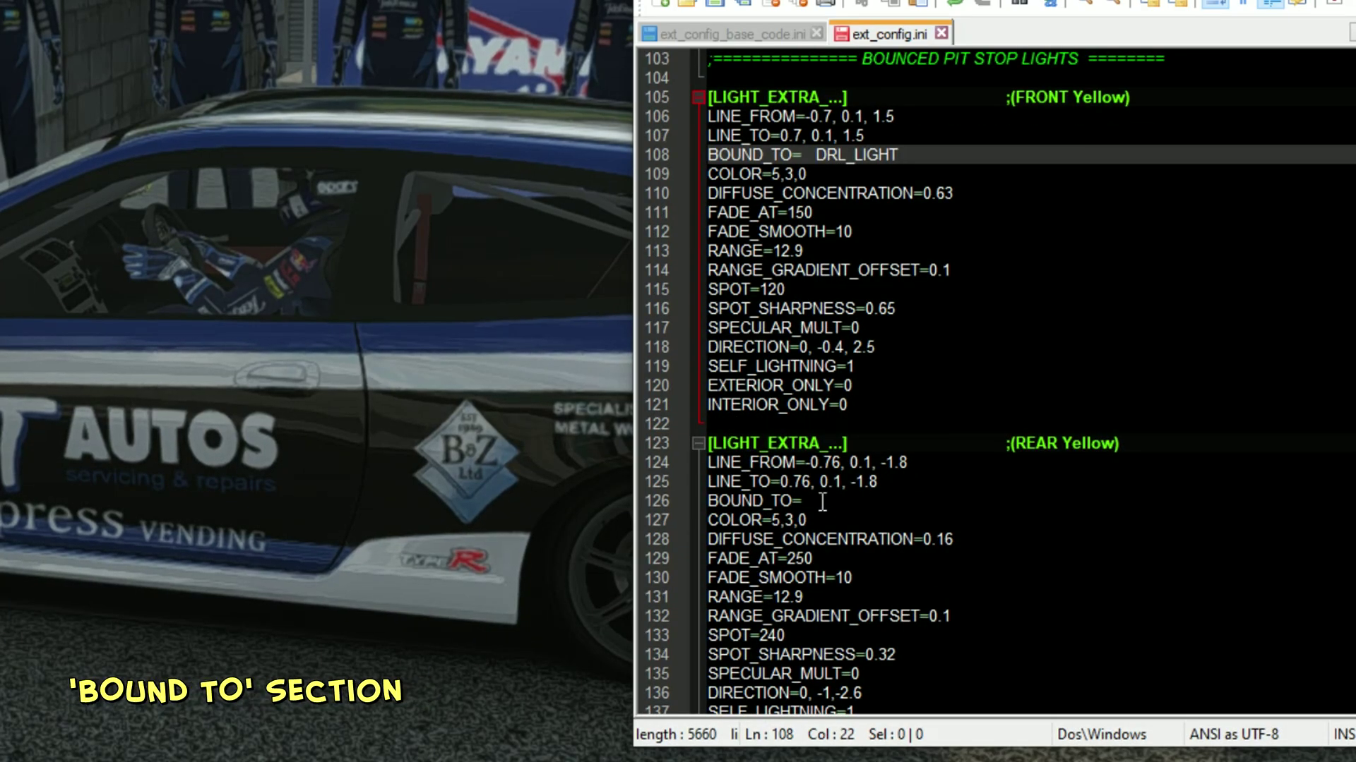
left_click(823, 502)
key("ctrl+v")
Bind the front and rear red bounced lights to hon_civicr_04_lod0_headlightL_detail_glass_clear_
scroll(932, 459, "up", 8)
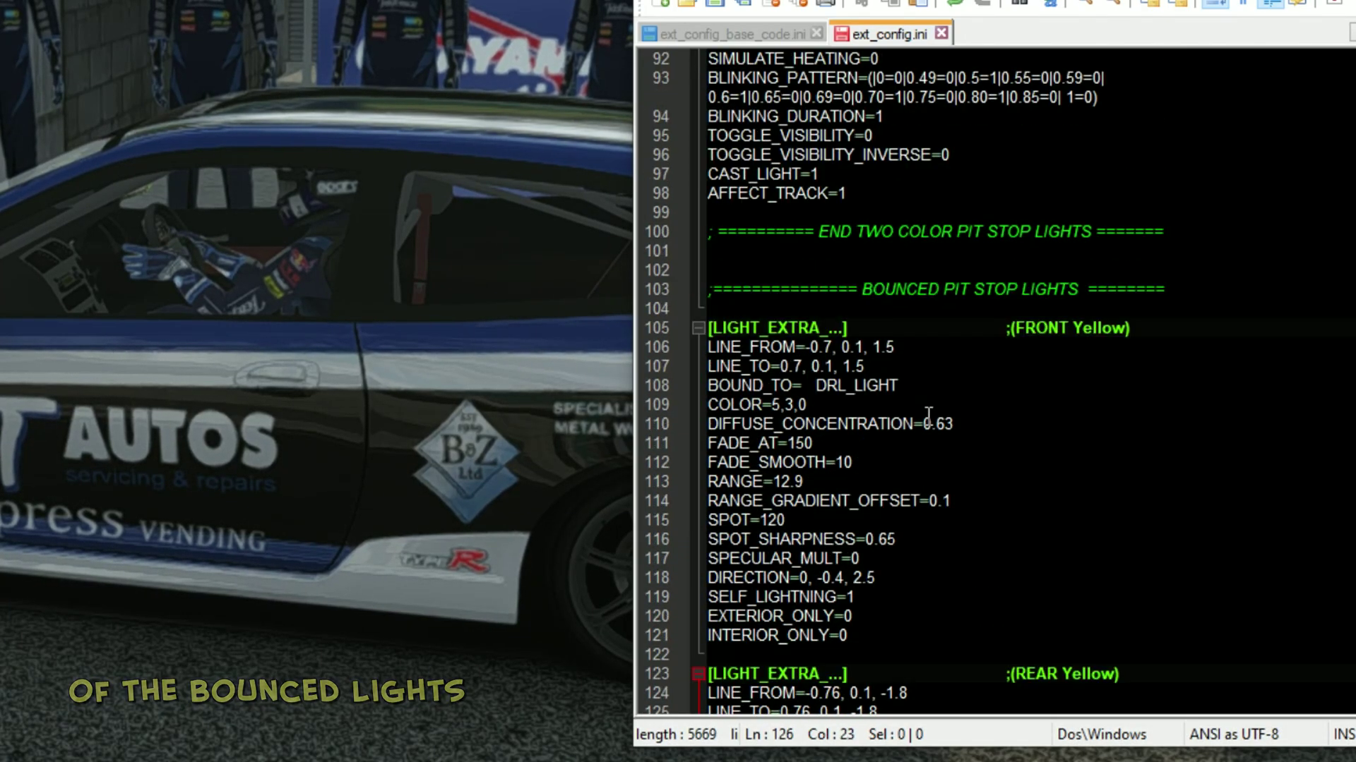
double_click(836, 272)
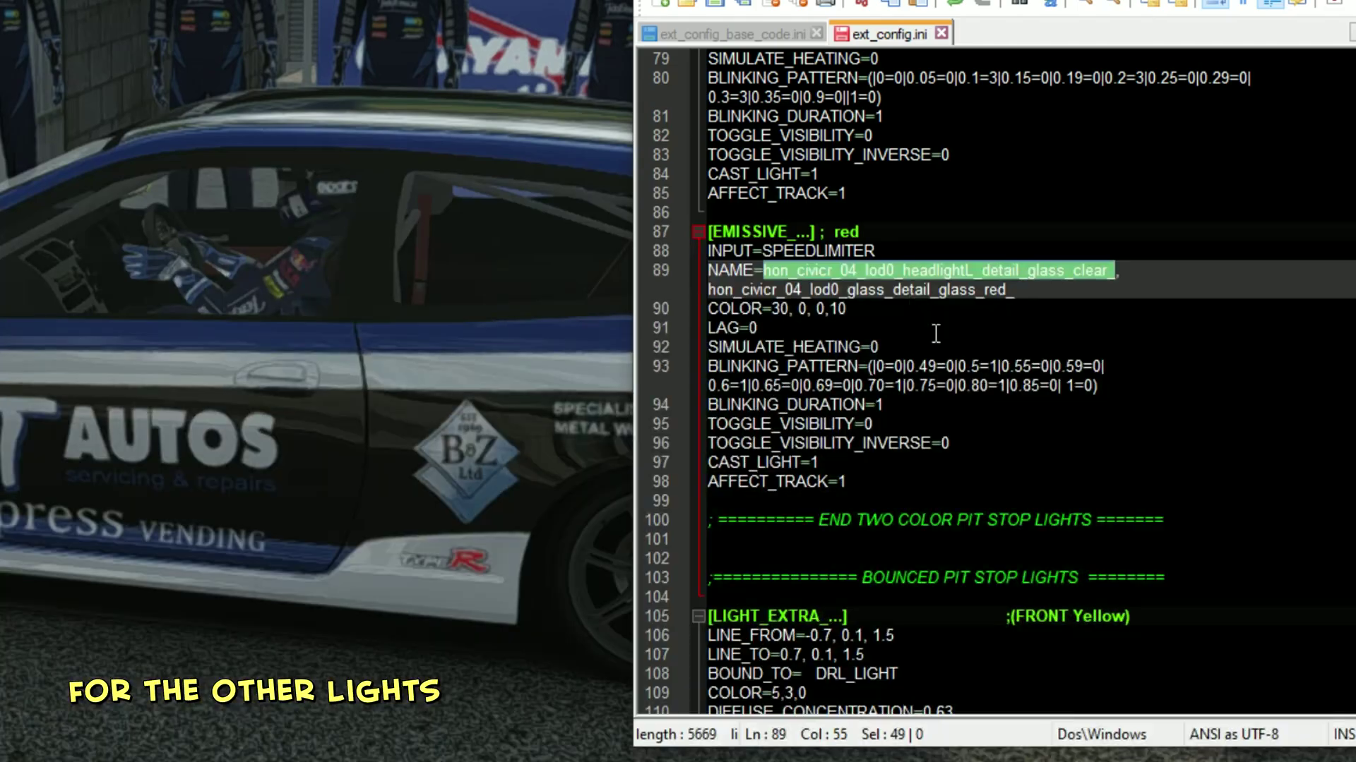
scroll(932, 424, "down", 10)
scroll(930, 423, "down", 5)
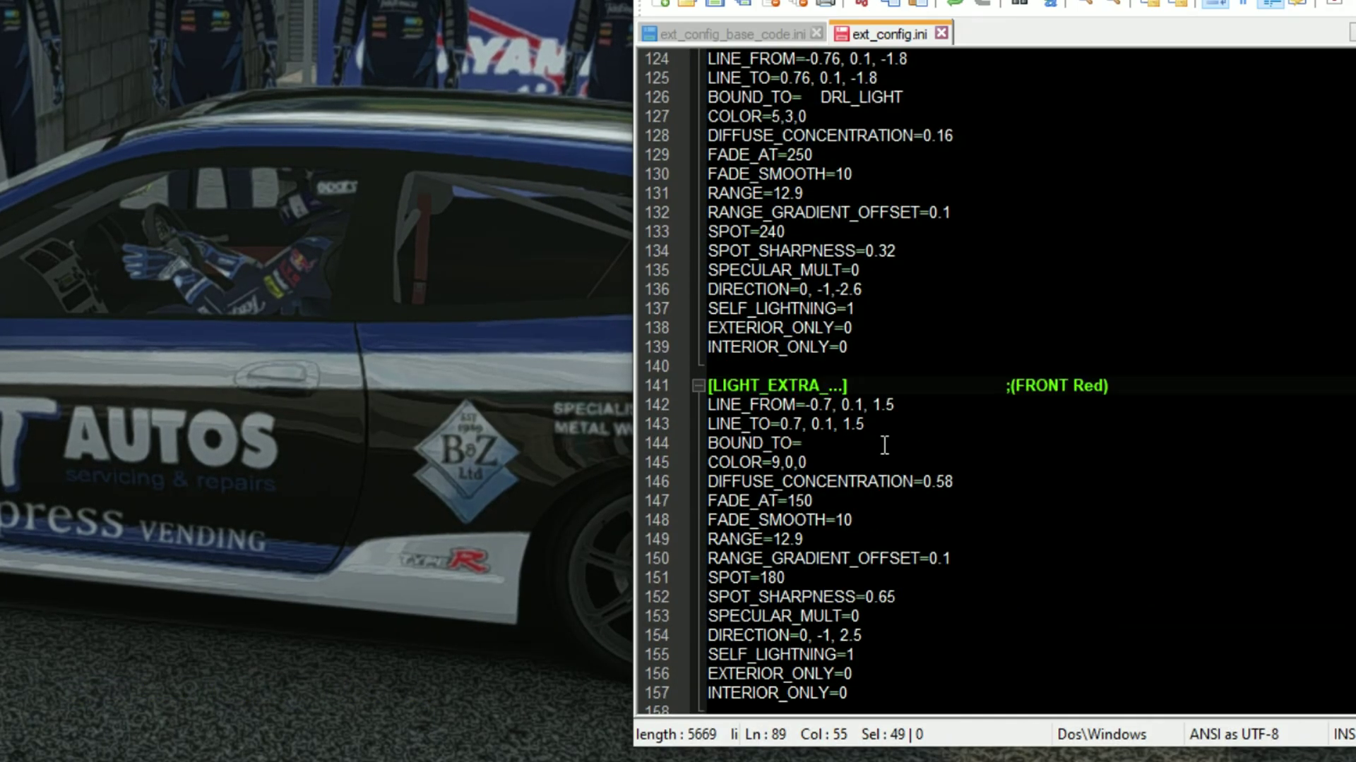
left_click(822, 425)
left_click(837, 444)
type("bounce_car_34_(ref)_headlight_detail_glass_clear_")
scroll(963, 673, "down", 4)
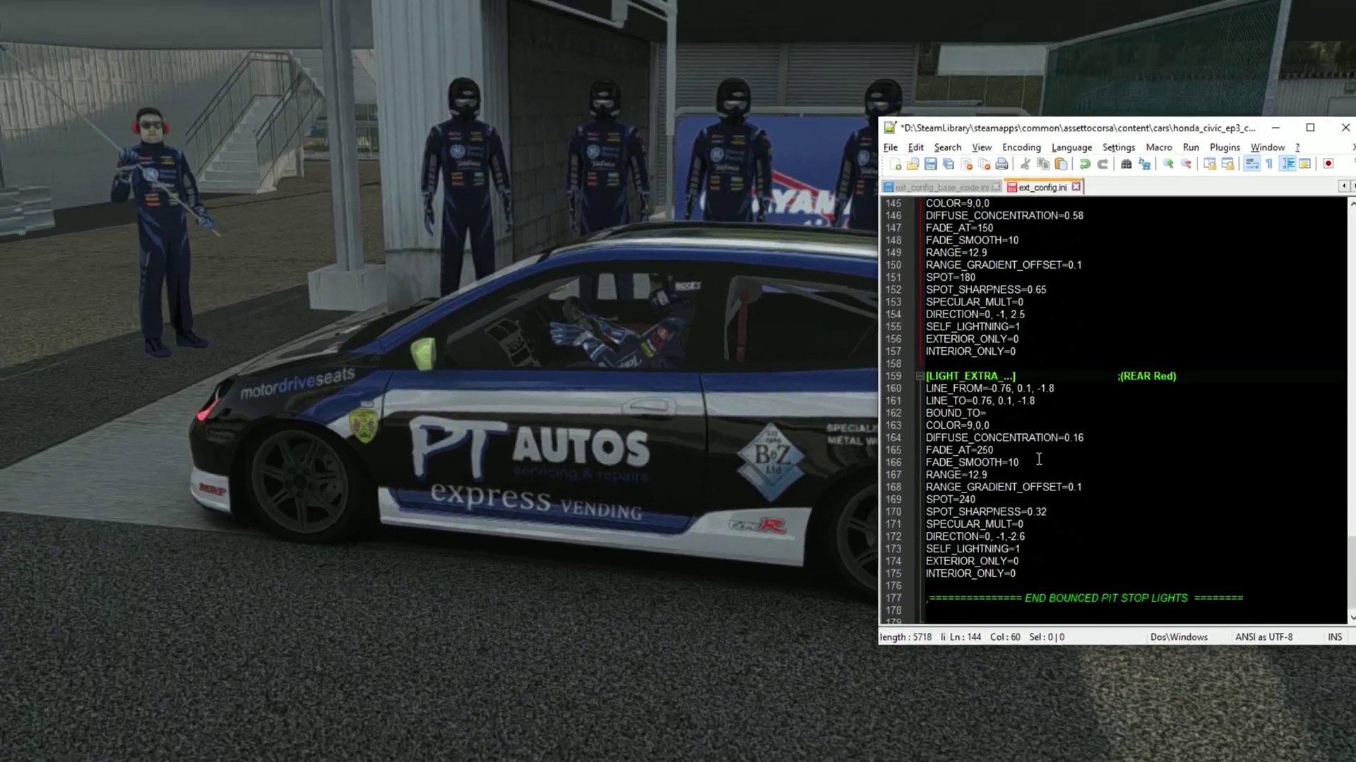
left_click(1032, 418)
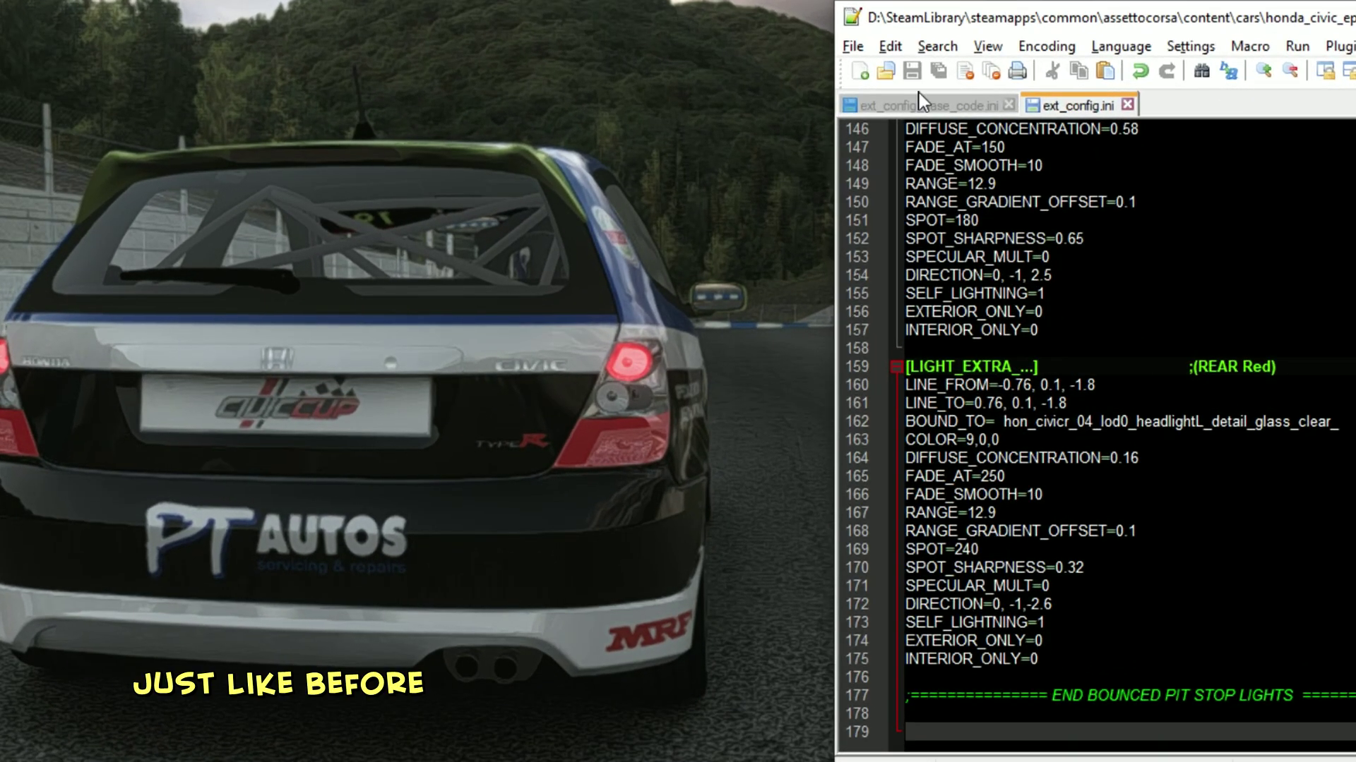
Copy the blinking brake lights block from the base code to the end of ext_config.ini
left_click(922, 105)
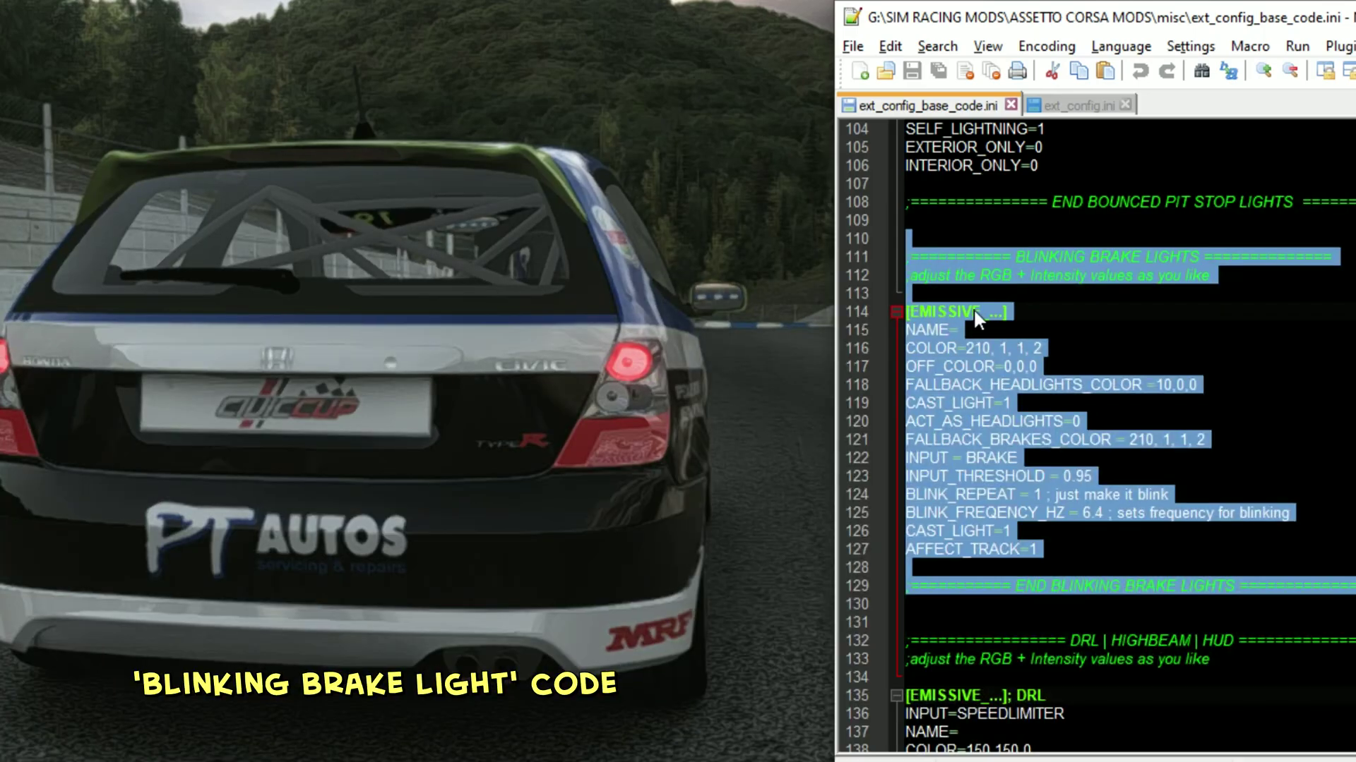
right_click(983, 342)
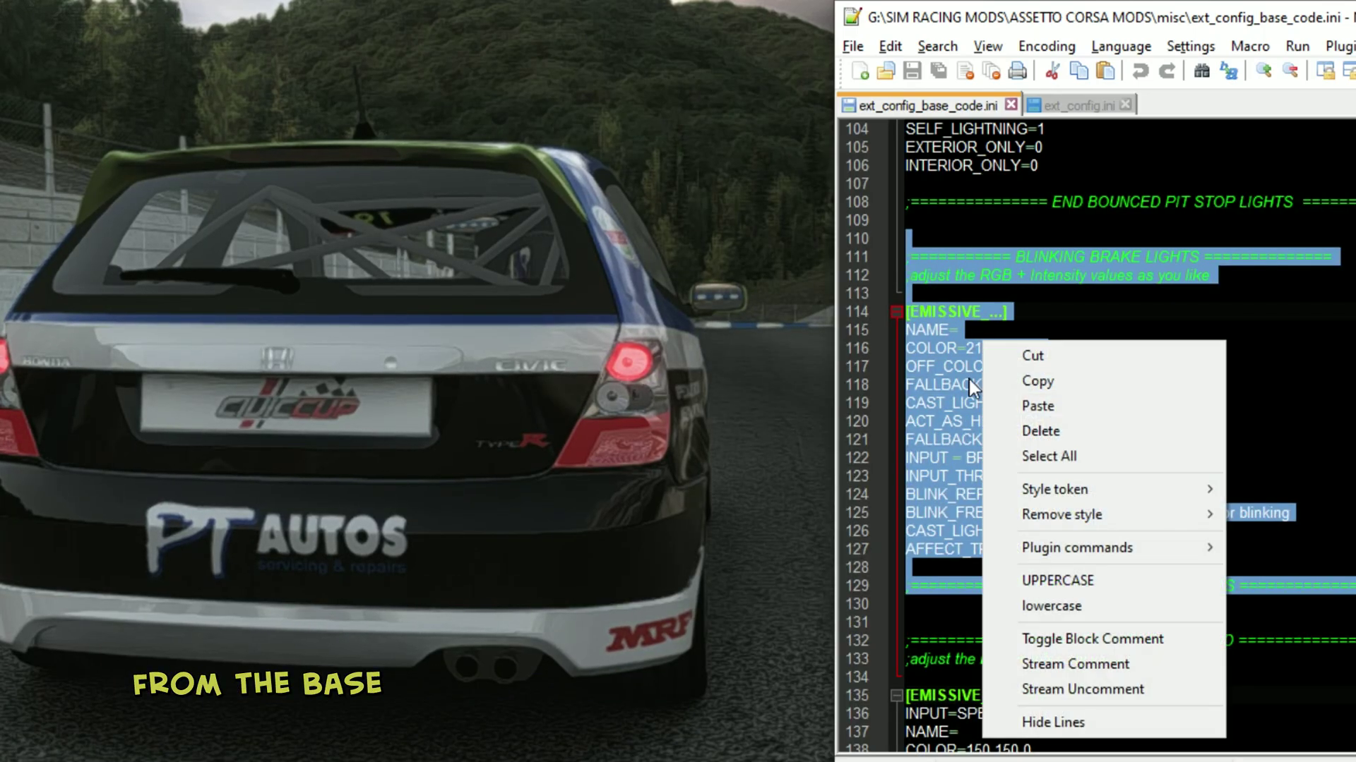
left_click(1016, 381)
left_click(1082, 105)
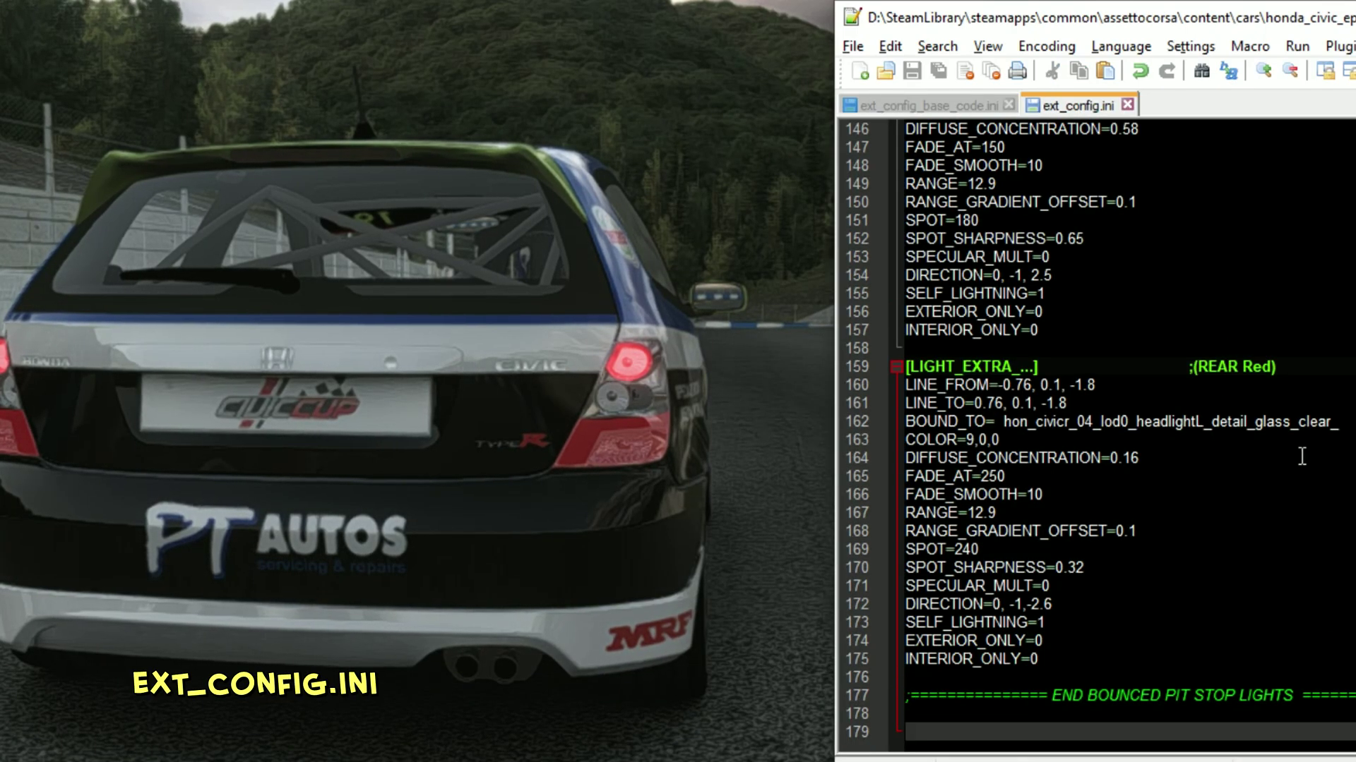
key("ctrl+v")
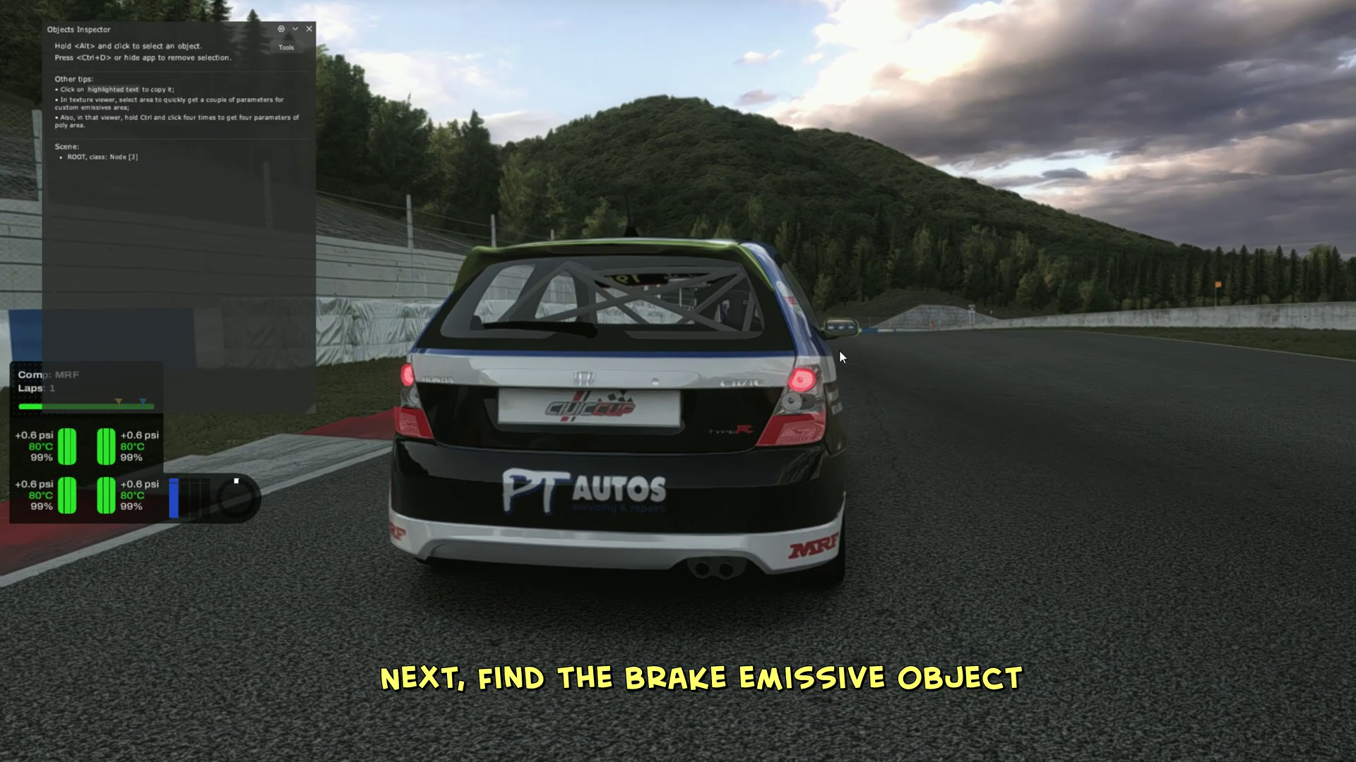
Set the brake block's NAME= to BRAKELIGHT from the Objects Inspector and save
left_click(806, 380, "alt")
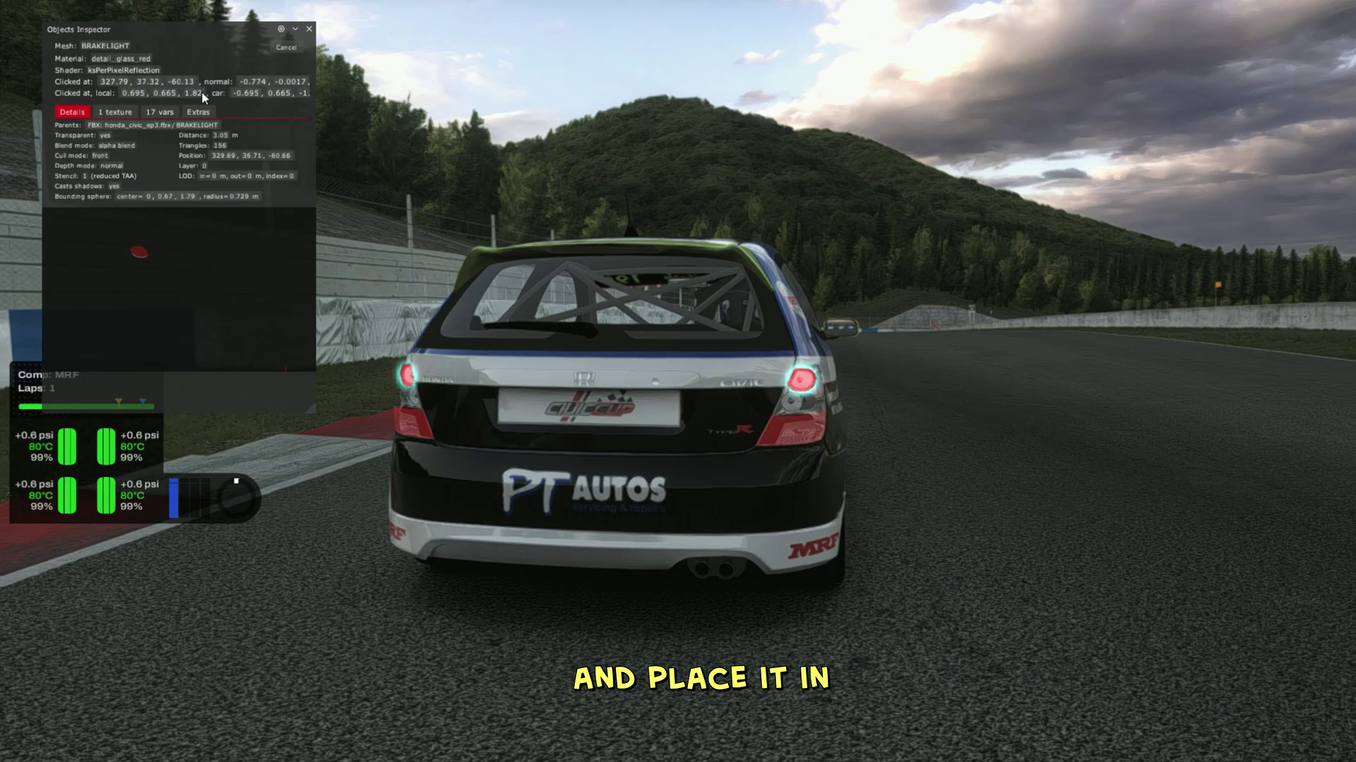
left_click(105, 45)
key("alt+Tab")
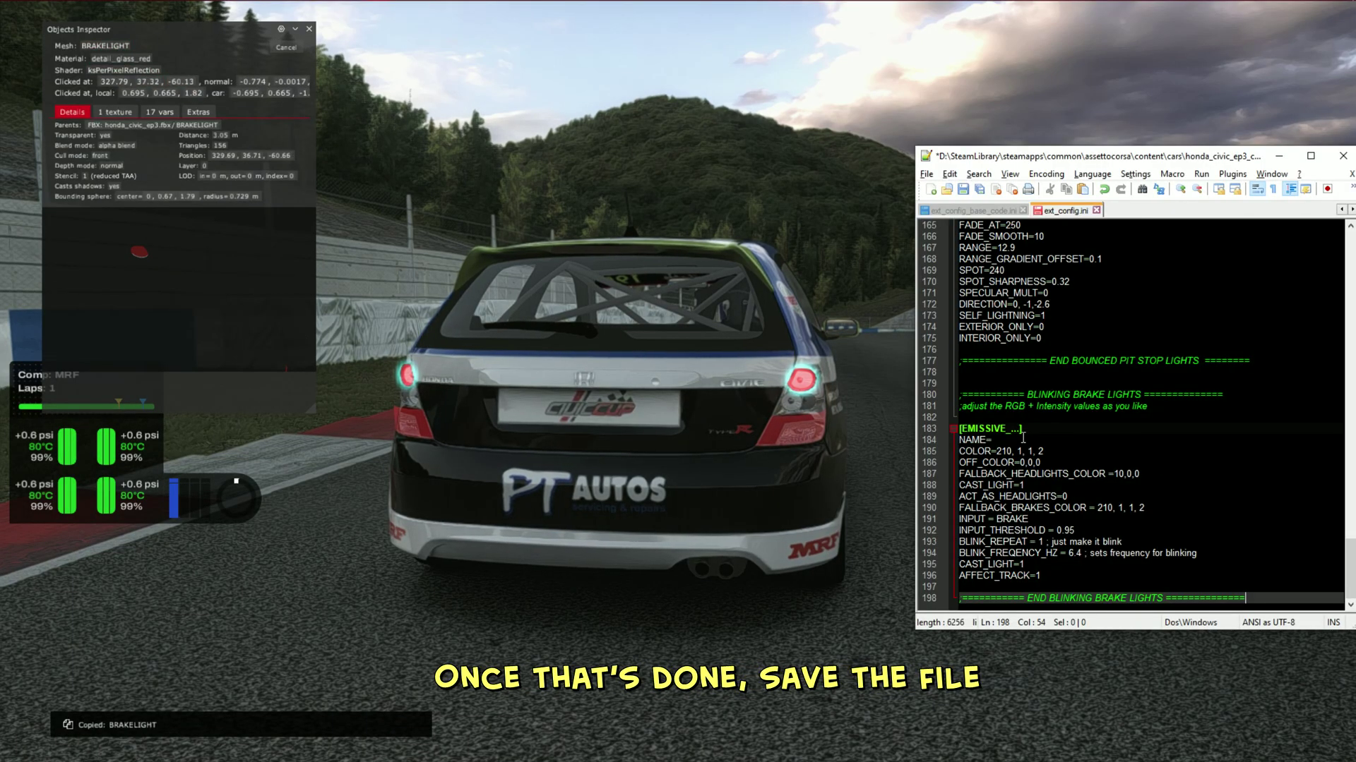
left_click(1022, 438)
key("ctrl+s")
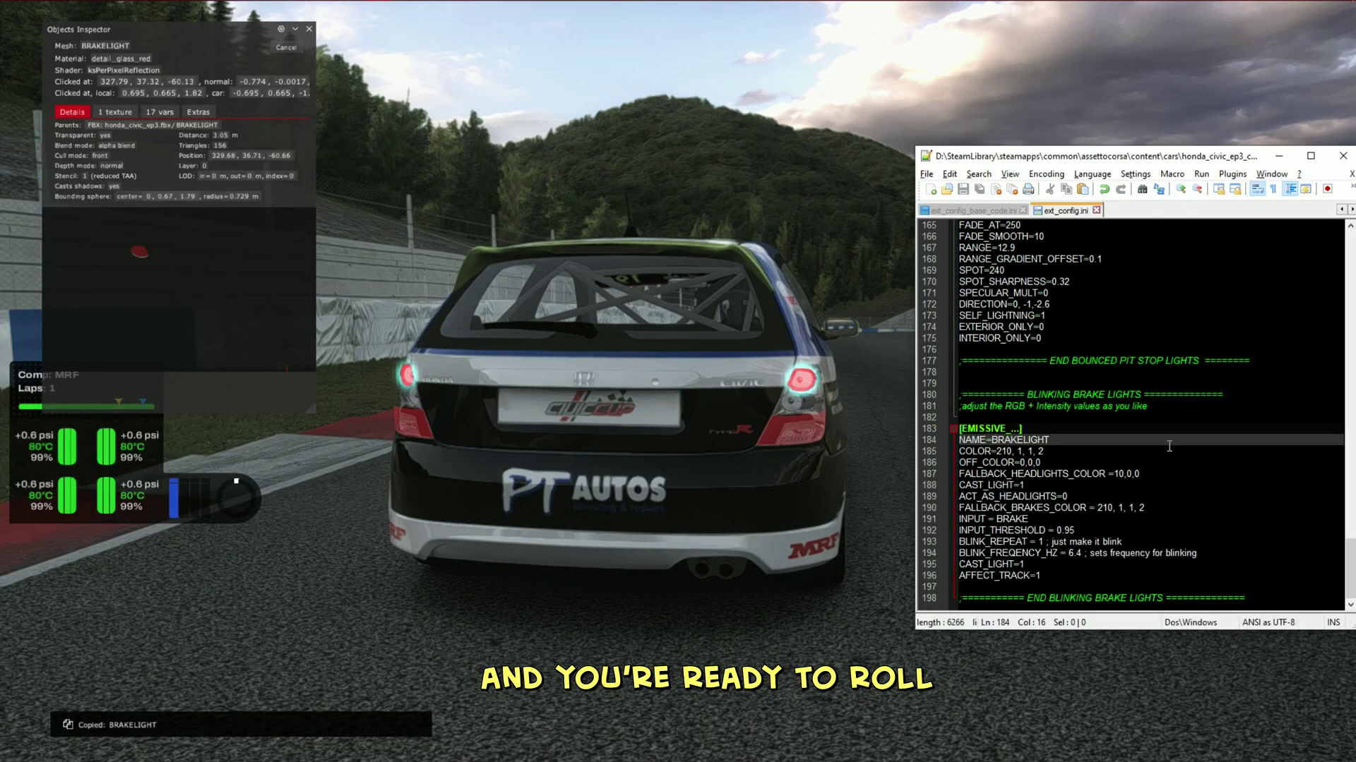
left_click(286, 48)
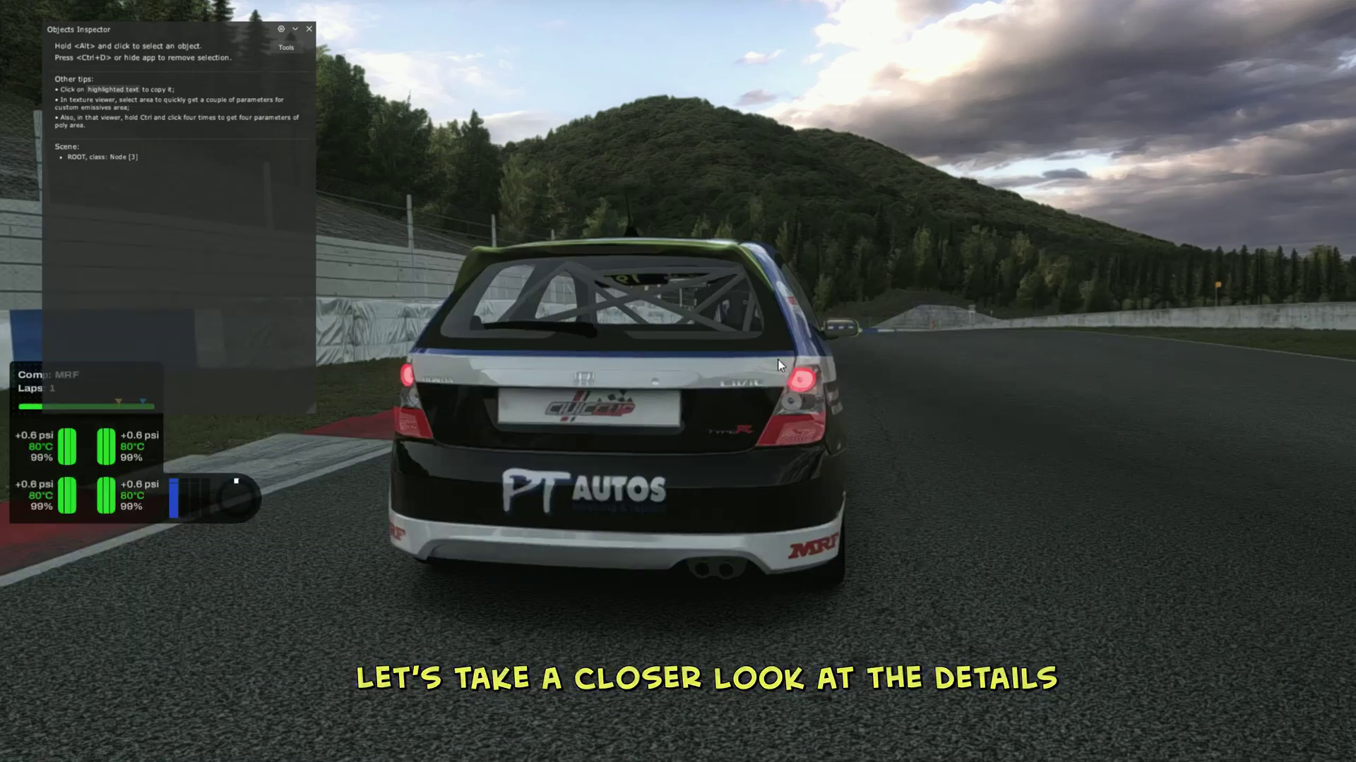
Change BLINK_FREQENCY_HZ on line 194 from 6.4 to 11.4
key("alt+Tab")
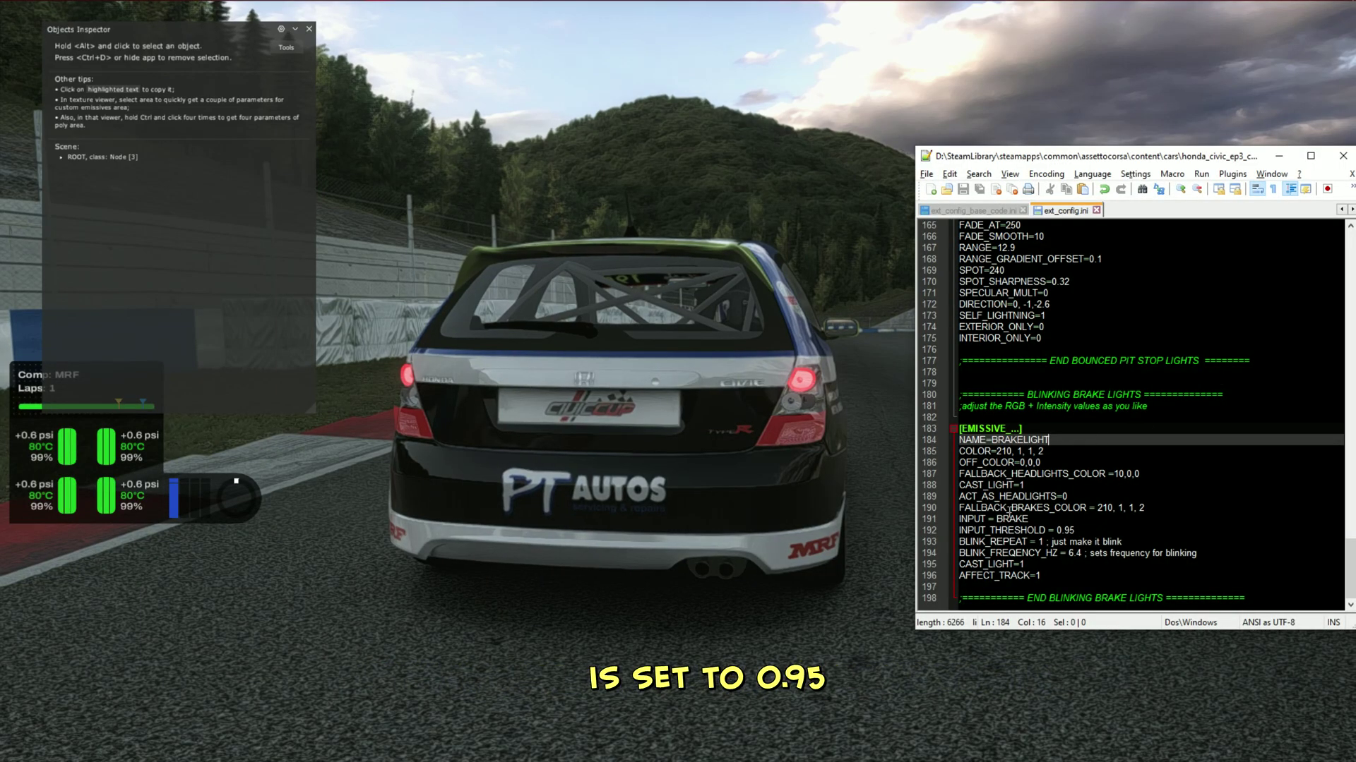
left_click(1076, 530)
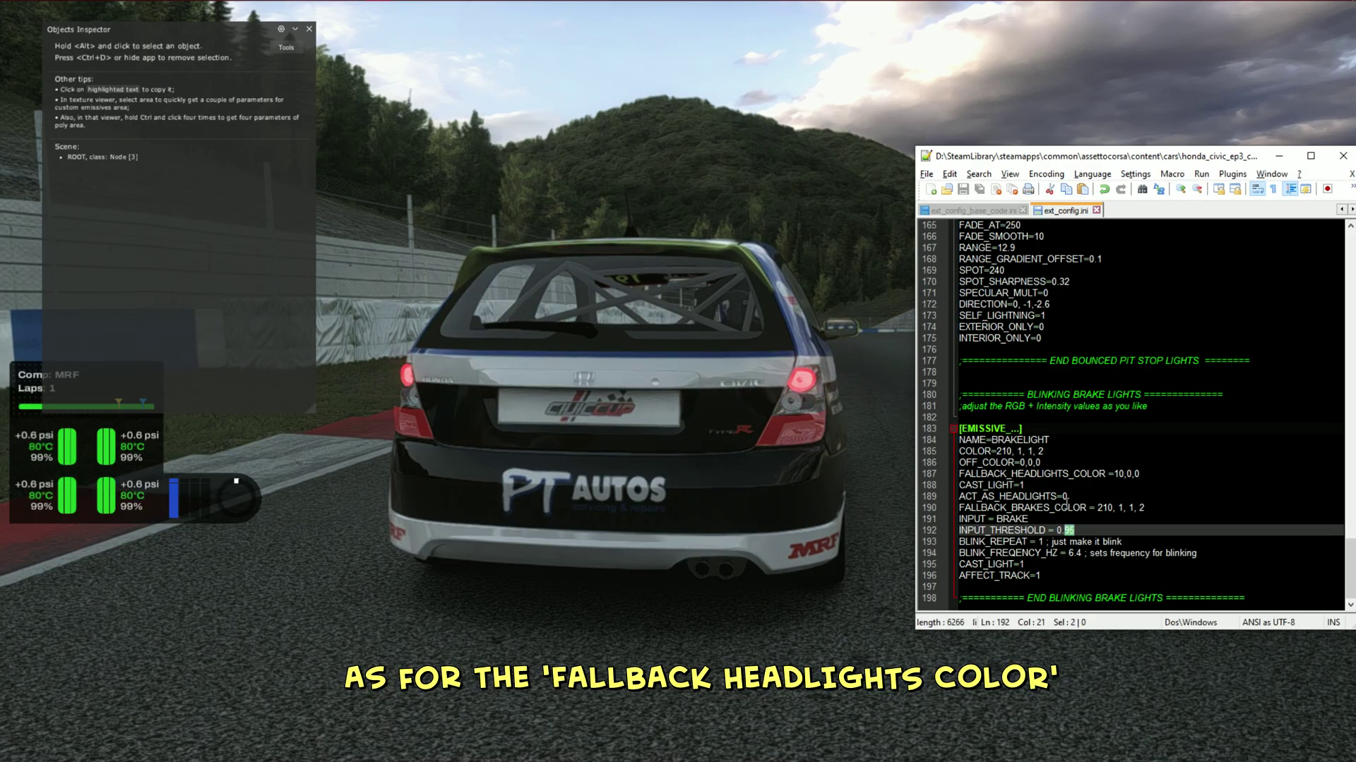
left_click(1061, 496)
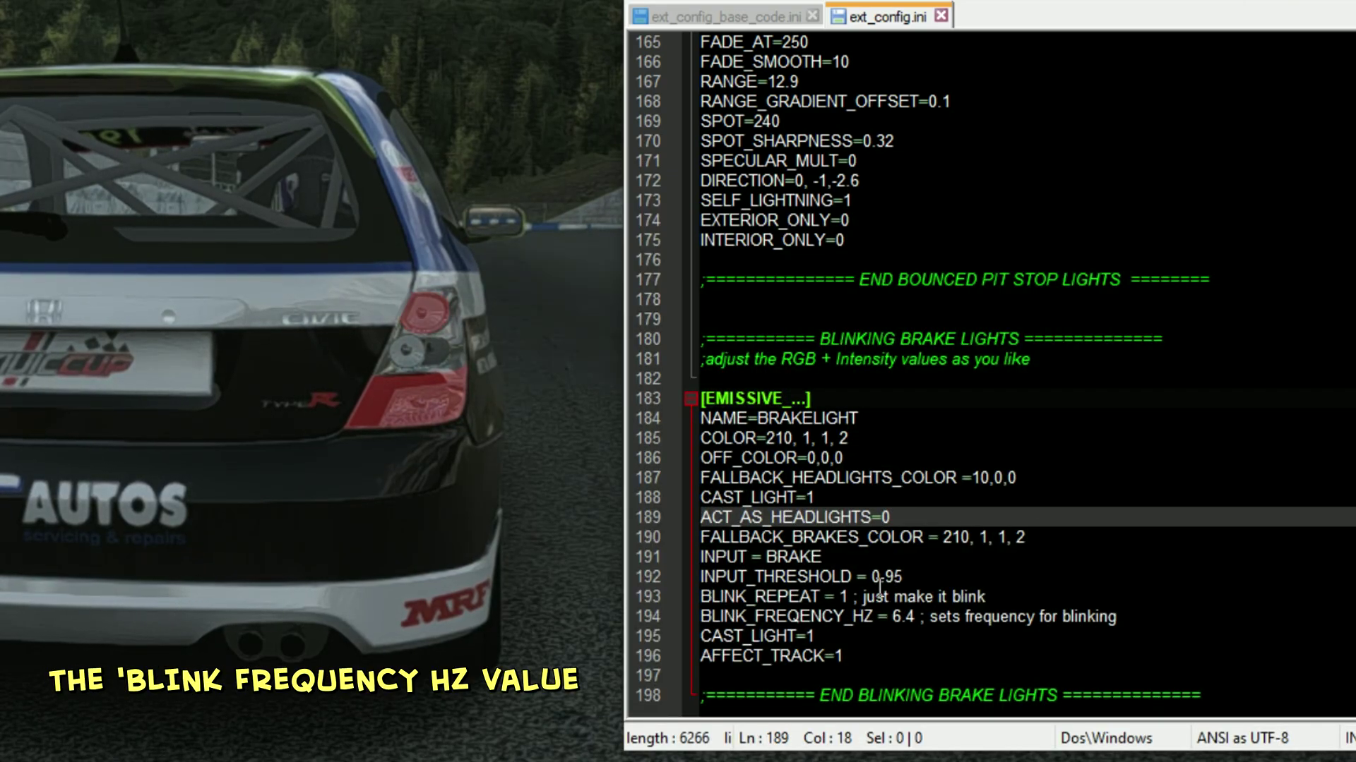
left_click(897, 618)
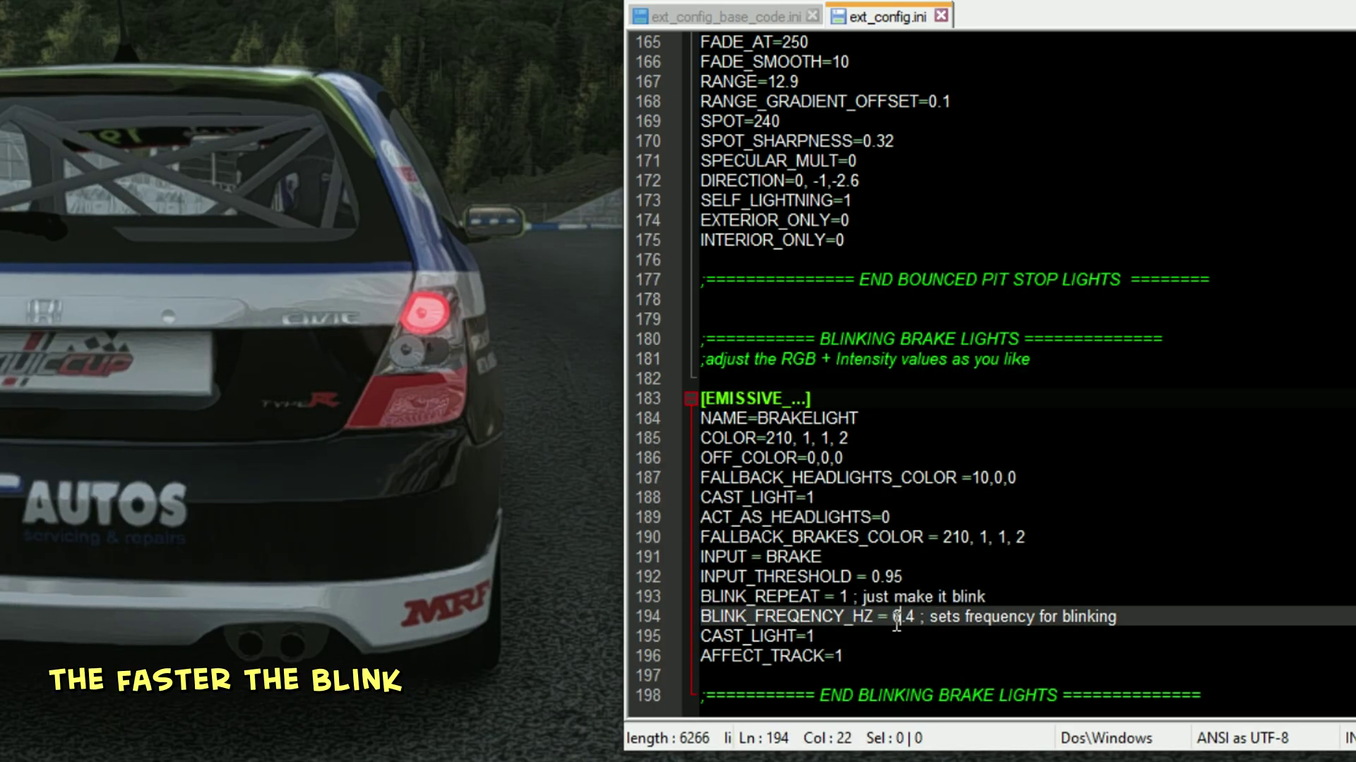
type("11")
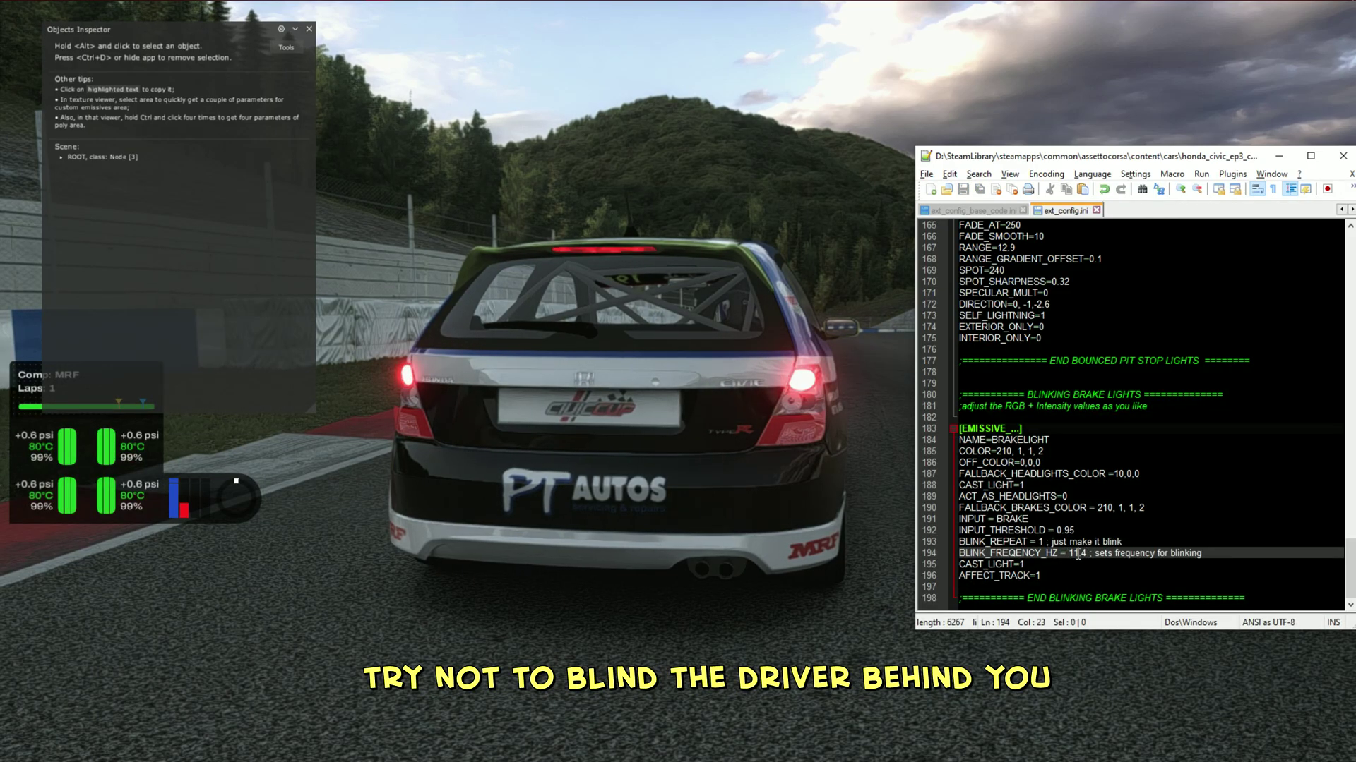
left_click(1040, 451)
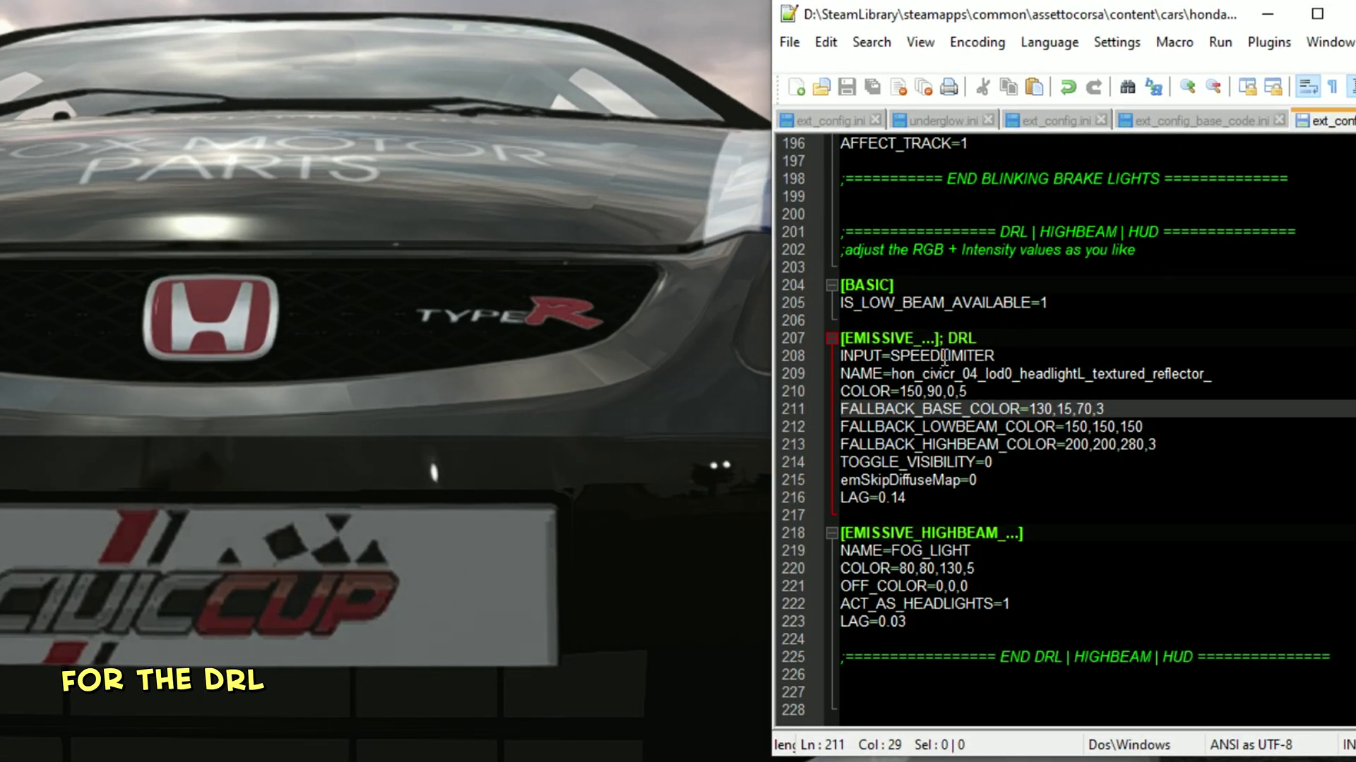
Select SPEEDLIMITER in the DRL INPUT line and send the car back to the pits
left_click(944, 356)
left_click_drag(906, 362, 899, 358)
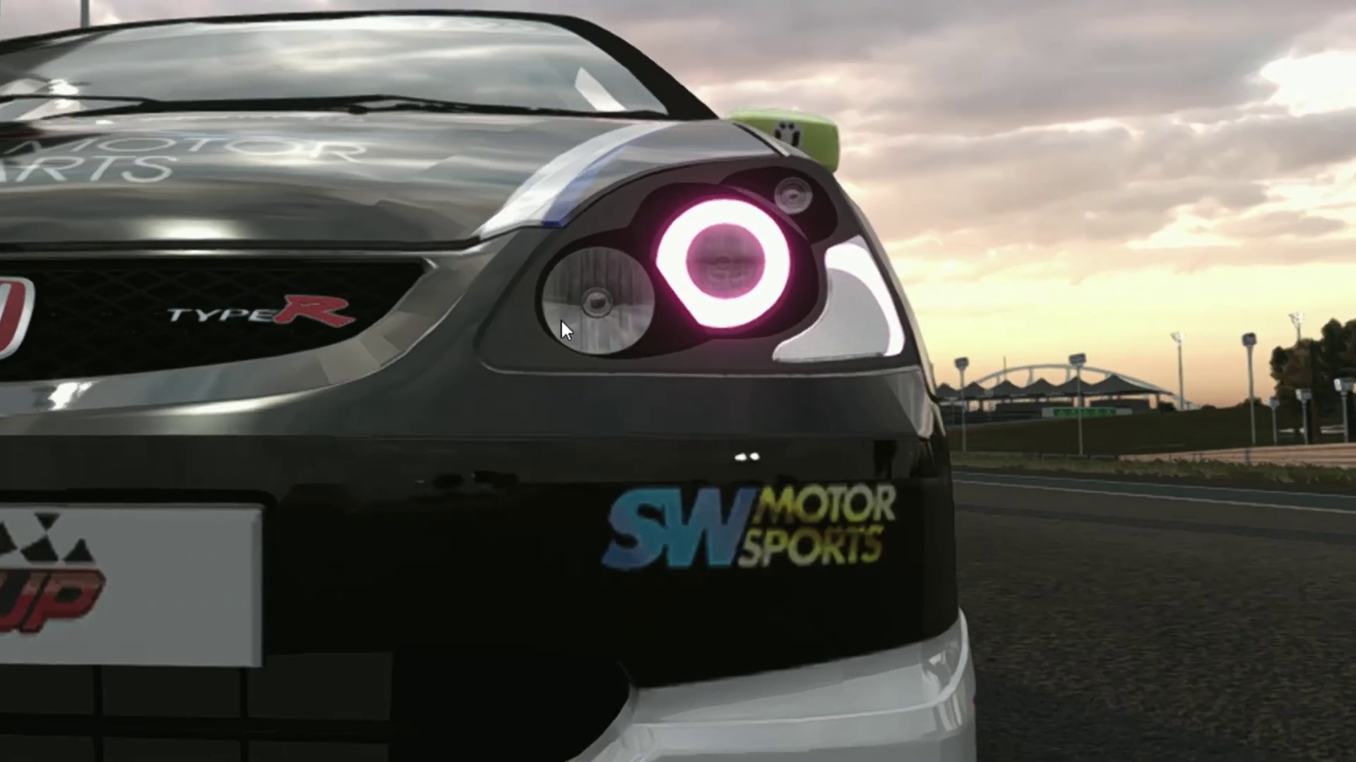
key("Escape")
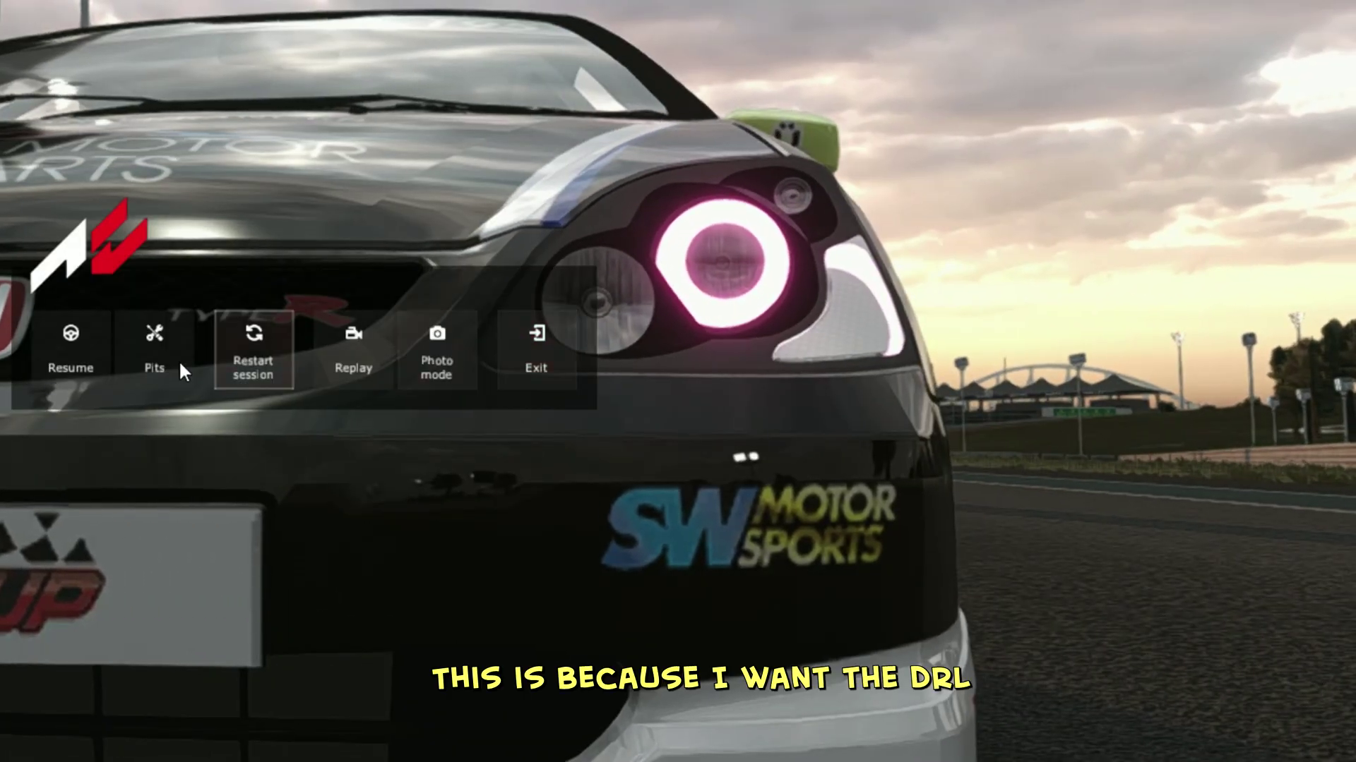
left_click(179, 359)
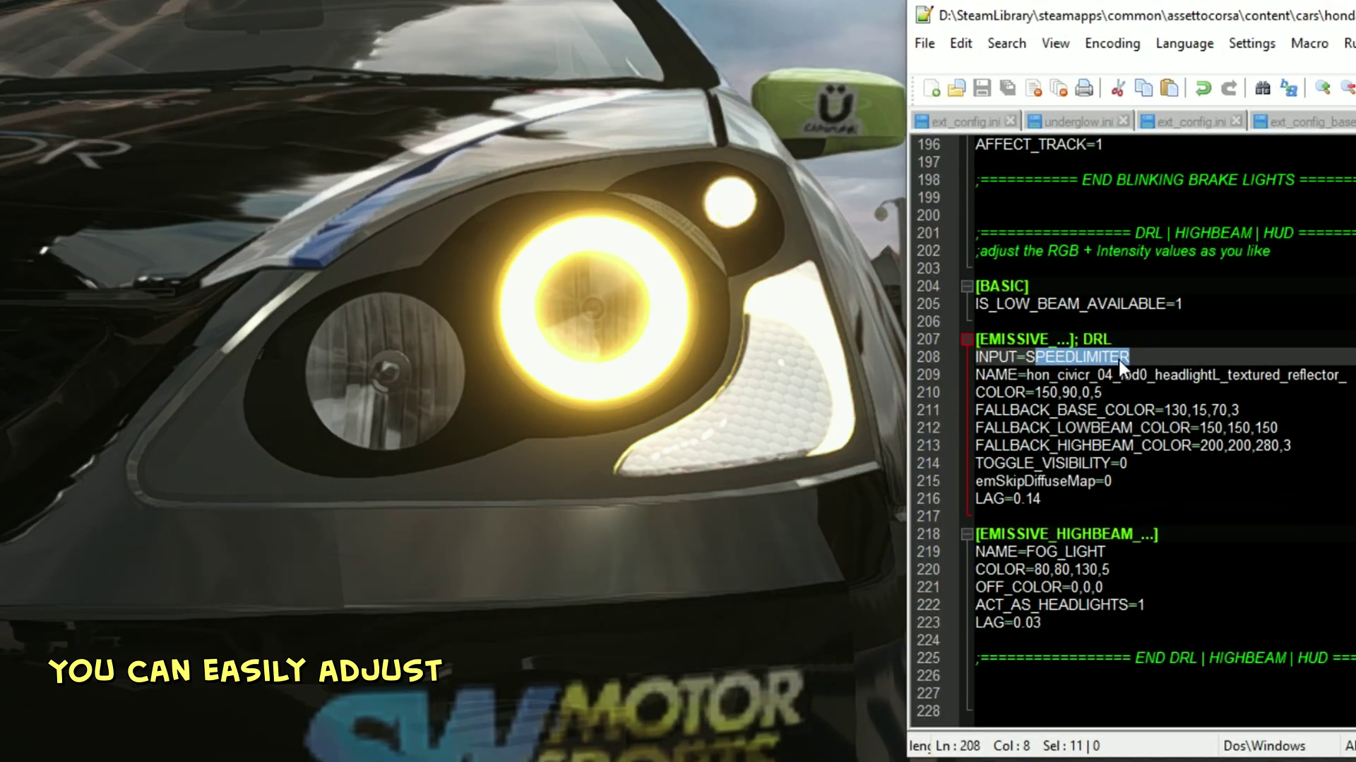
Review the DRL, low-beam and high-beam colours, then turn the car's high beams on with L
left_click(1096, 410)
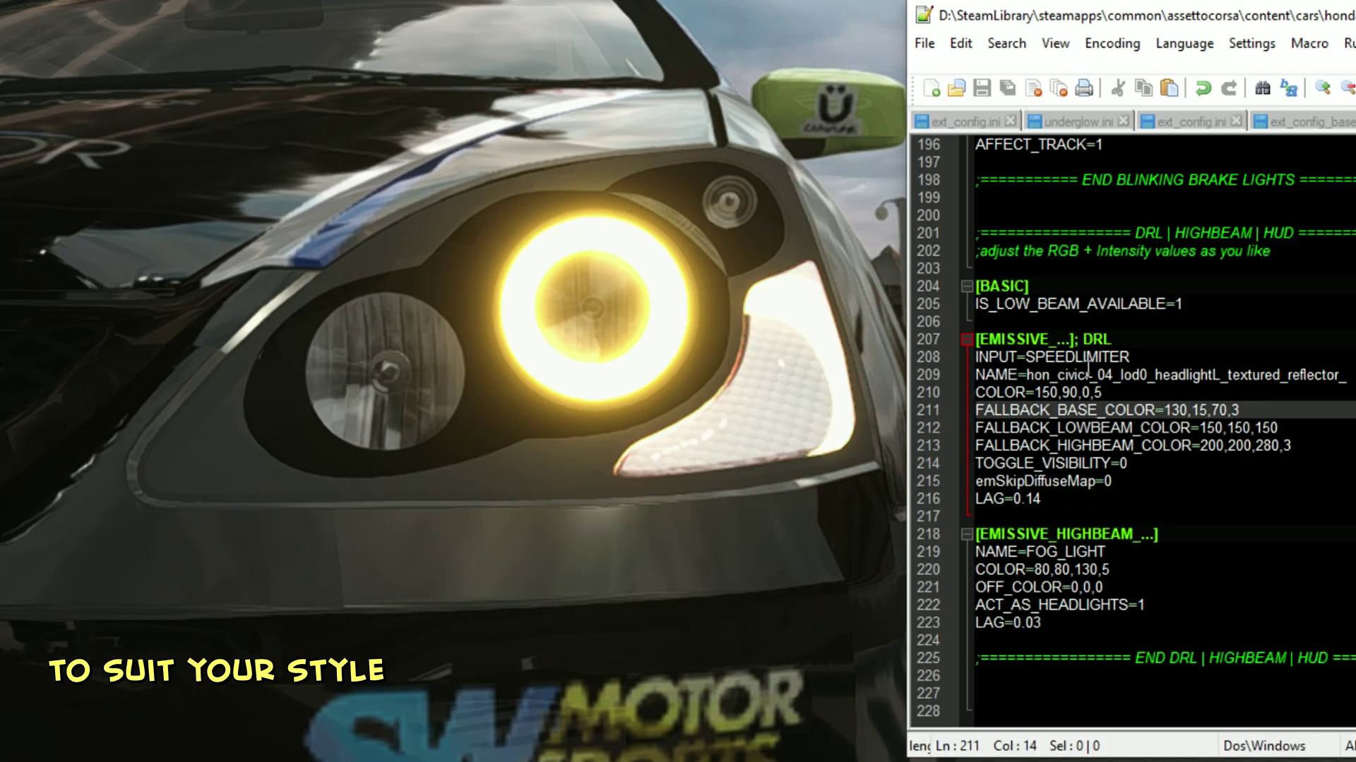
left_click(1180, 427)
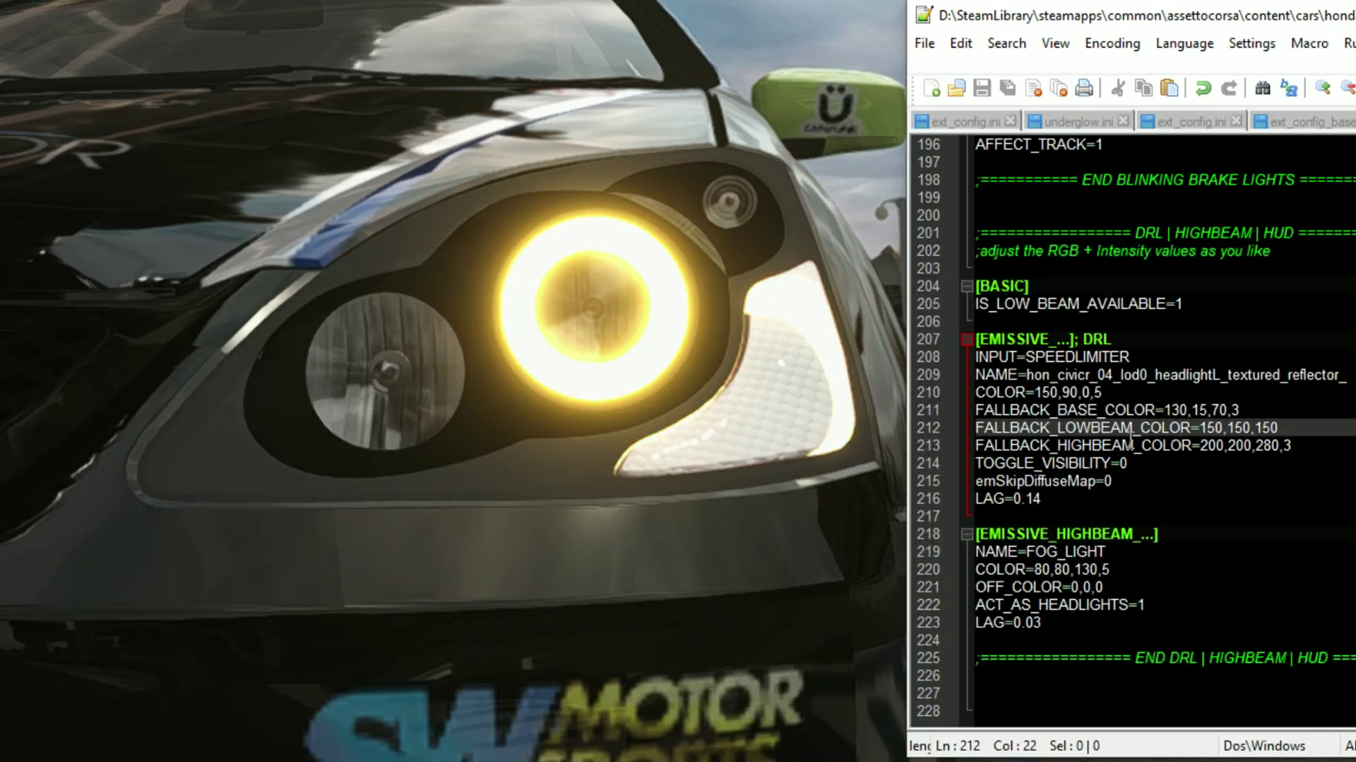
left_click(1138, 445)
left_click_drag(1279, 445, 1252, 446)
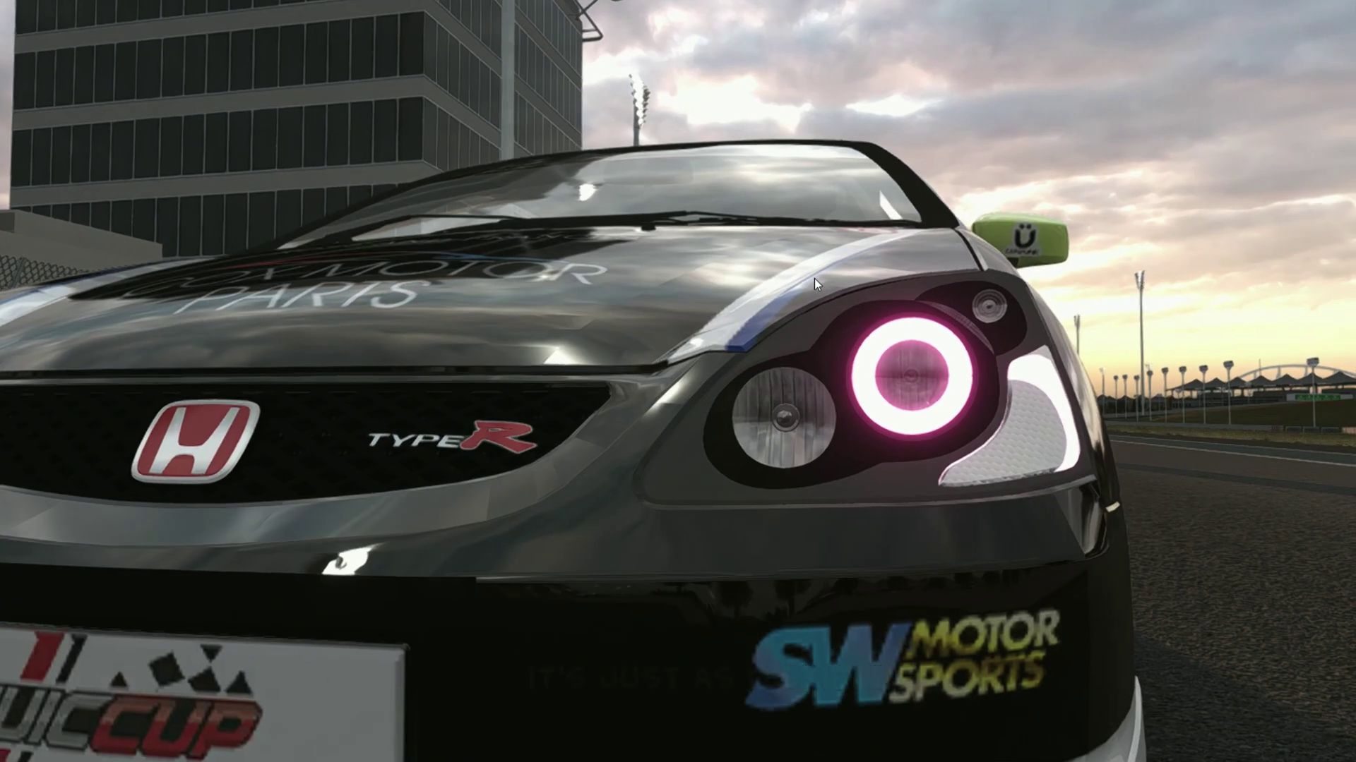
key("l")
key("l")
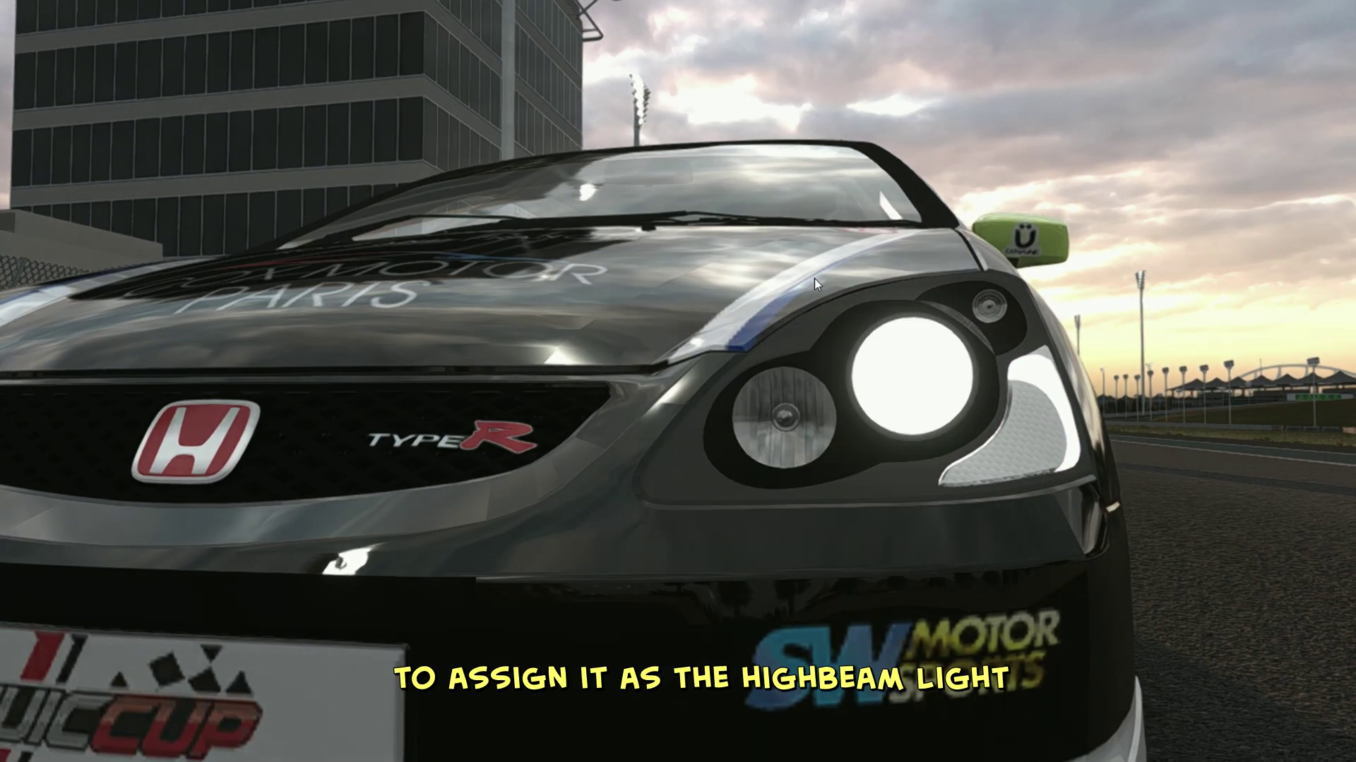
key("l")
key("l")
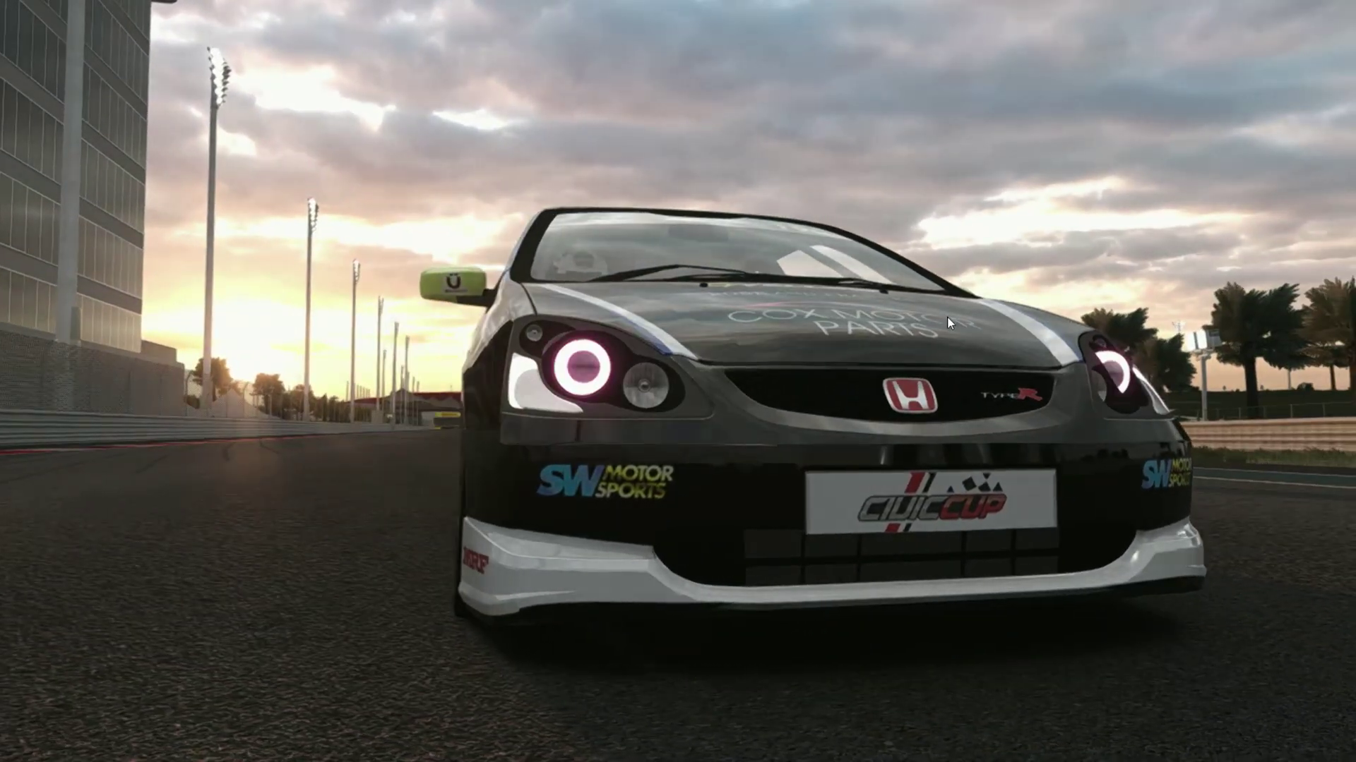
key("l")
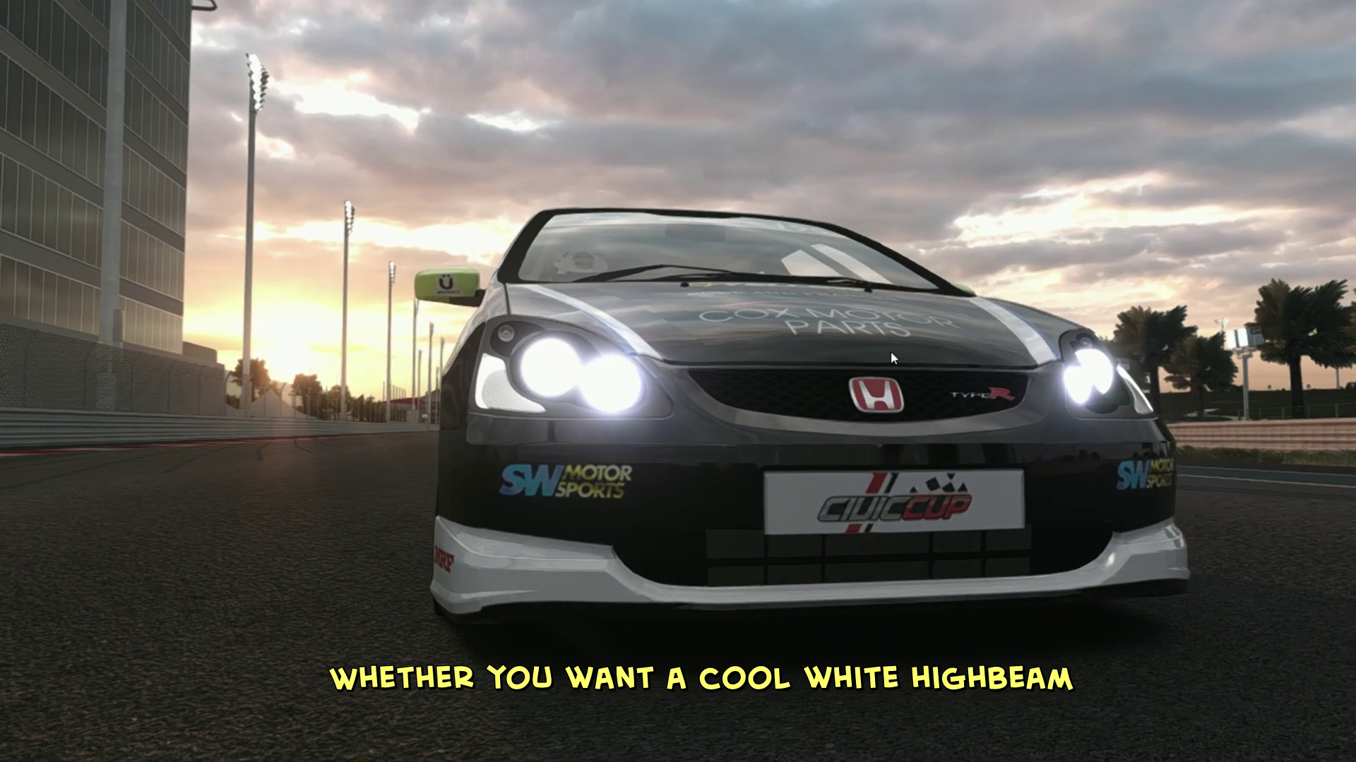